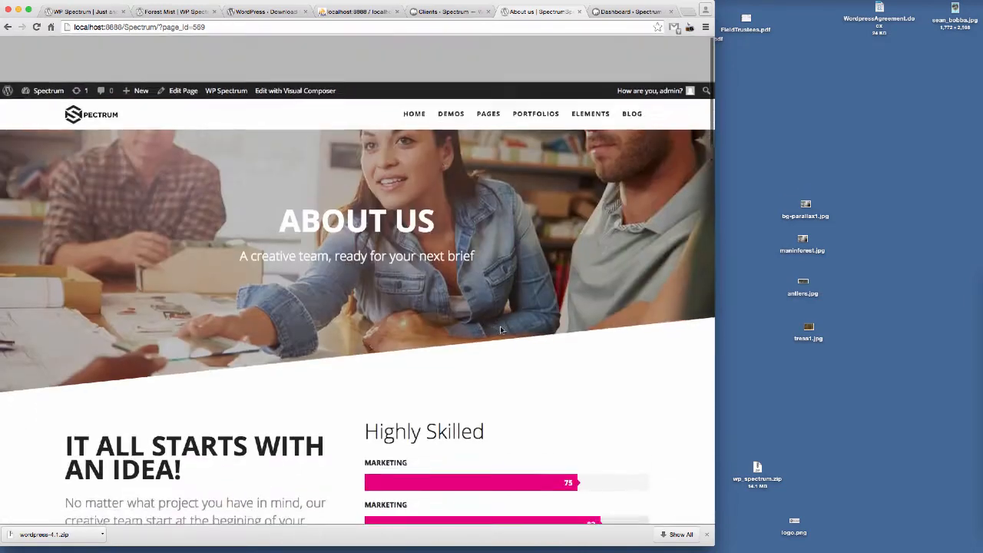
# Step: Create a new page titled "Demo Page Build" and publish it
pyautogui.click(628, 12)
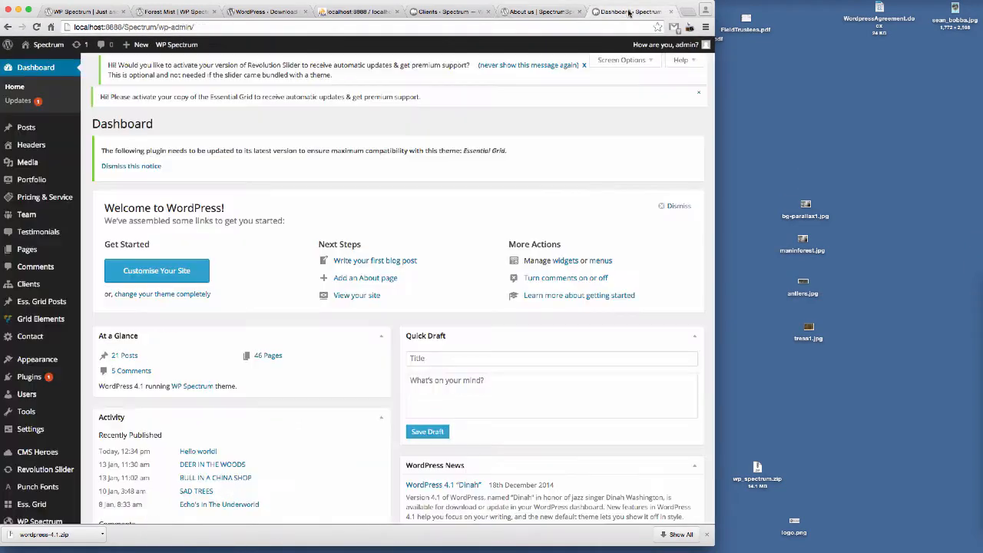
pyautogui.click(28, 254)
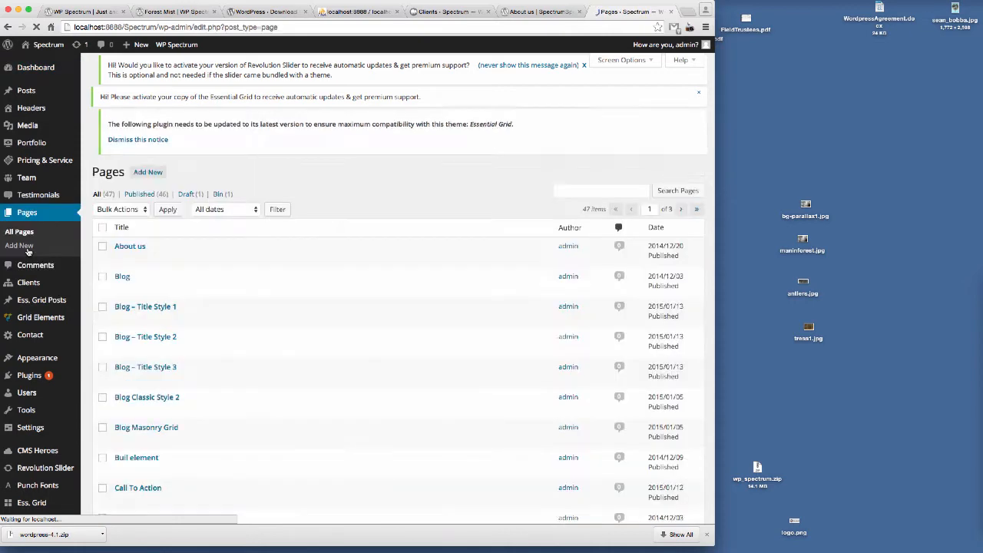
pyautogui.click(148, 126)
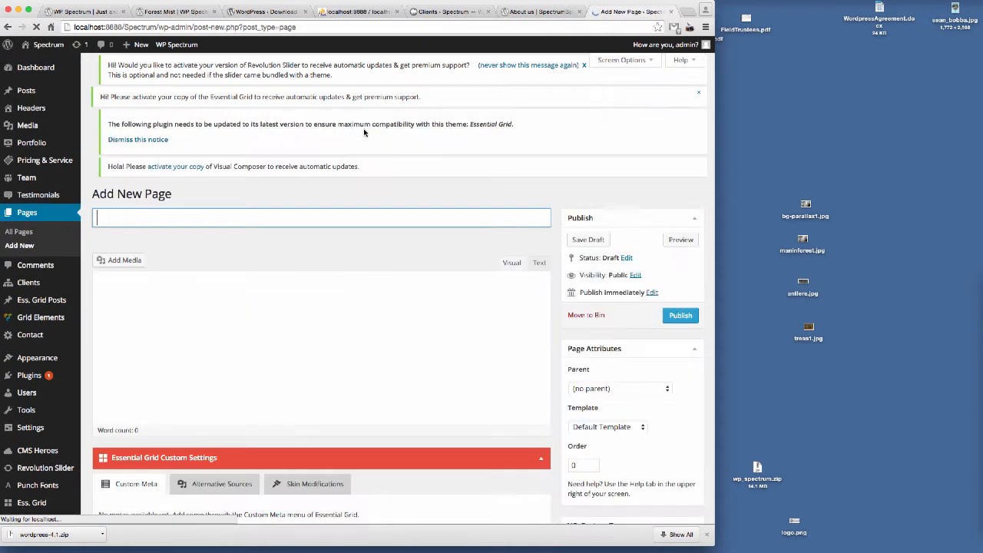
pyautogui.click(136, 231)
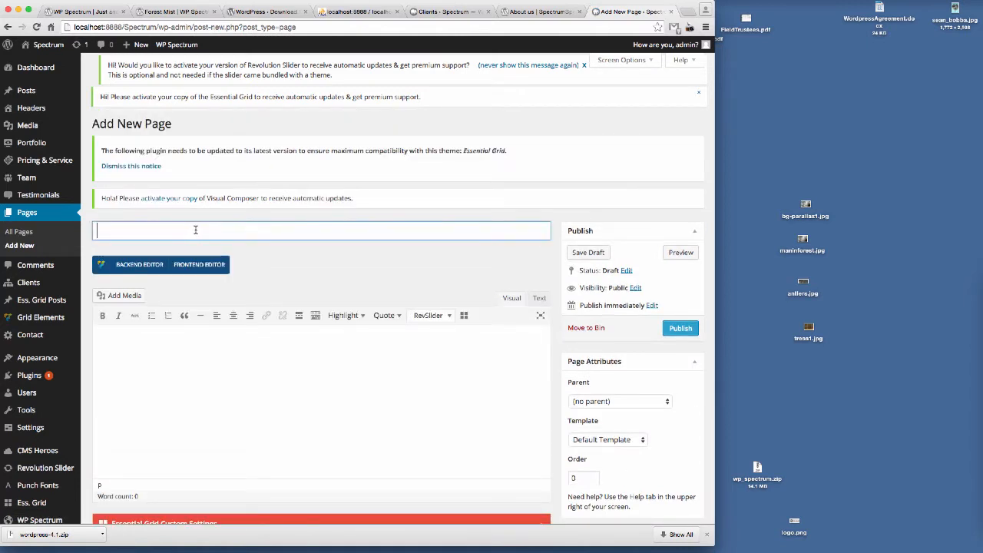
pyautogui.write('Demo Page Bu')
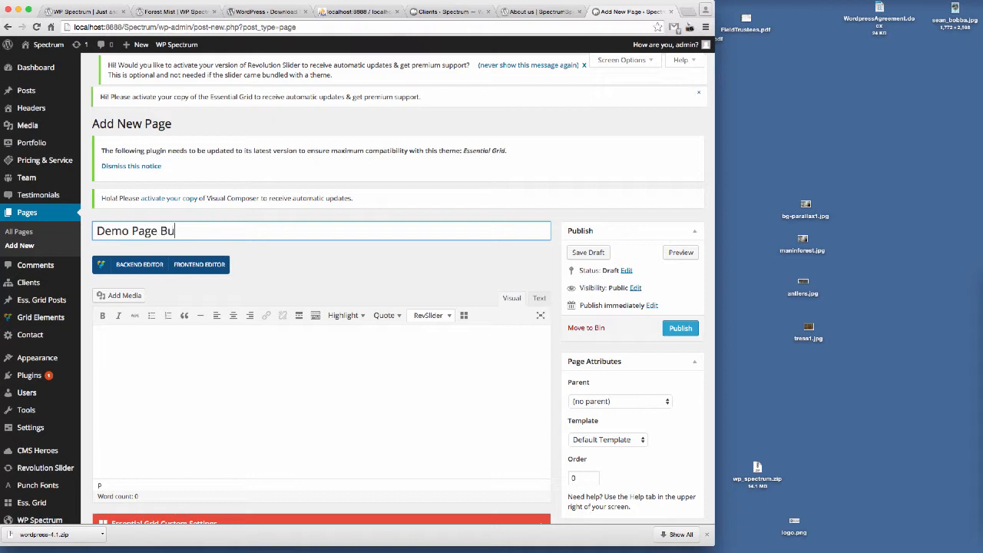
pyautogui.write('ild')
pyautogui.click(680, 328)
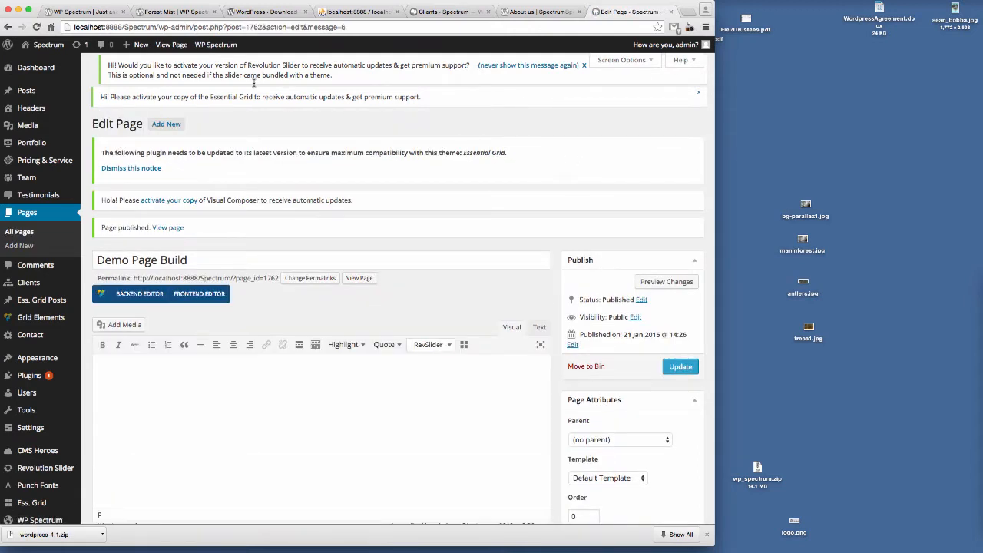
# Step: Open the published page in a new browser tab to preview it, then return to the page editor
pyautogui.rightClick(169, 44)
pyautogui.click(203, 48)
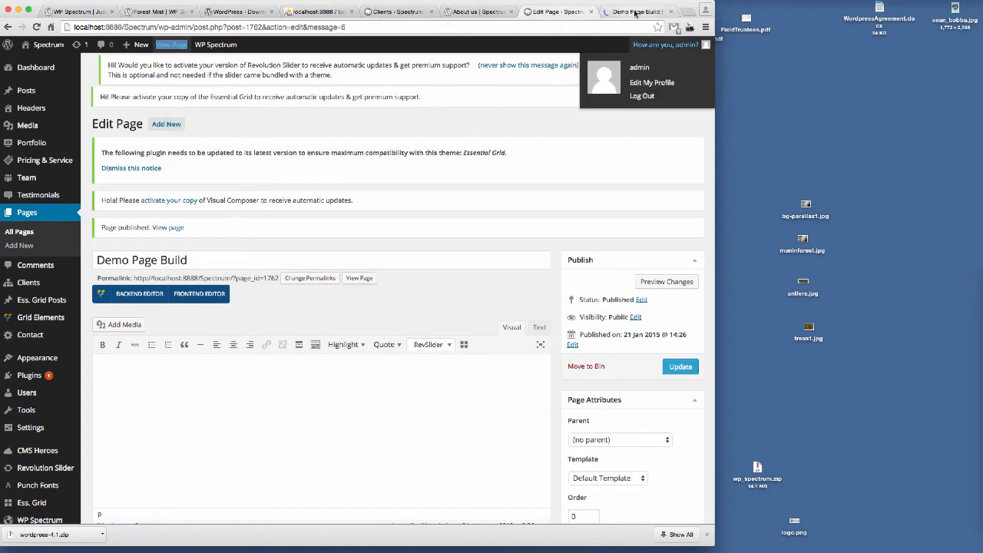
pyautogui.click(634, 12)
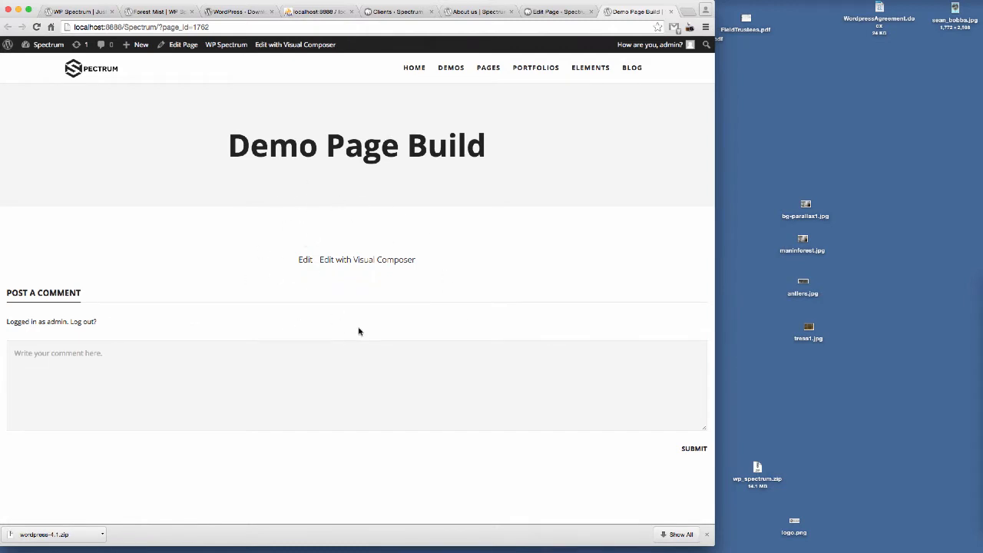
pyautogui.click(553, 13)
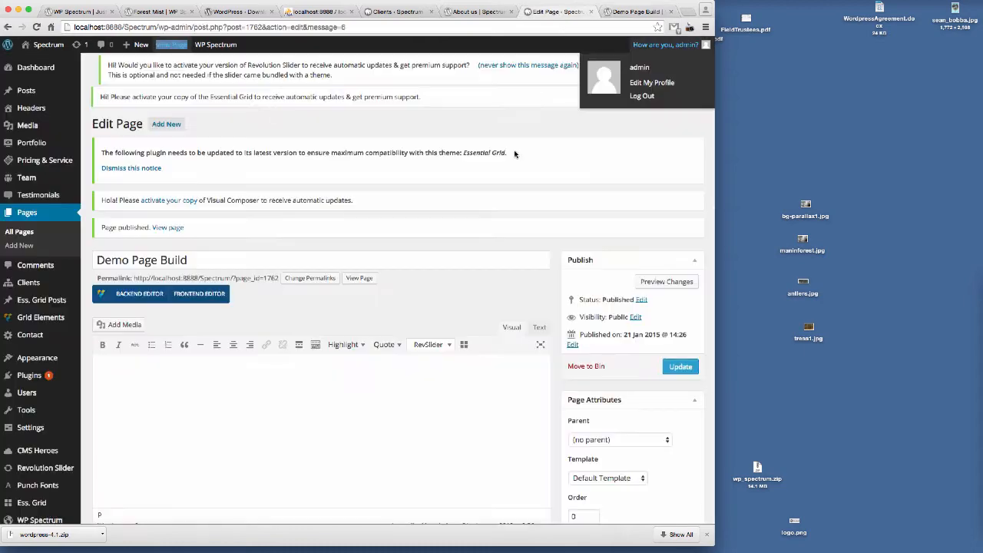
# Step: Switch to the Visual Composer backend editor and add a Text Block element with its default text
pyautogui.scroll(-3, 458, 195)
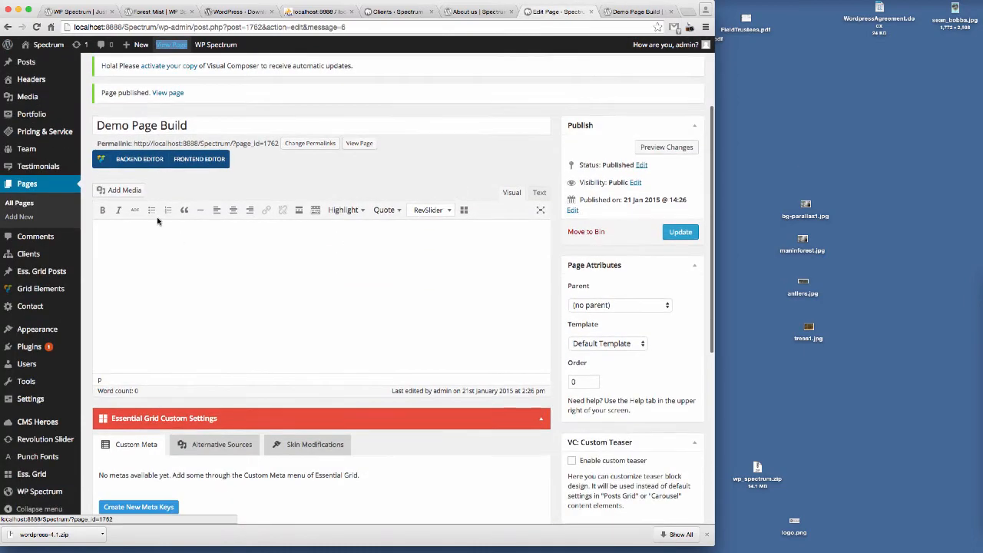
pyautogui.click(131, 161)
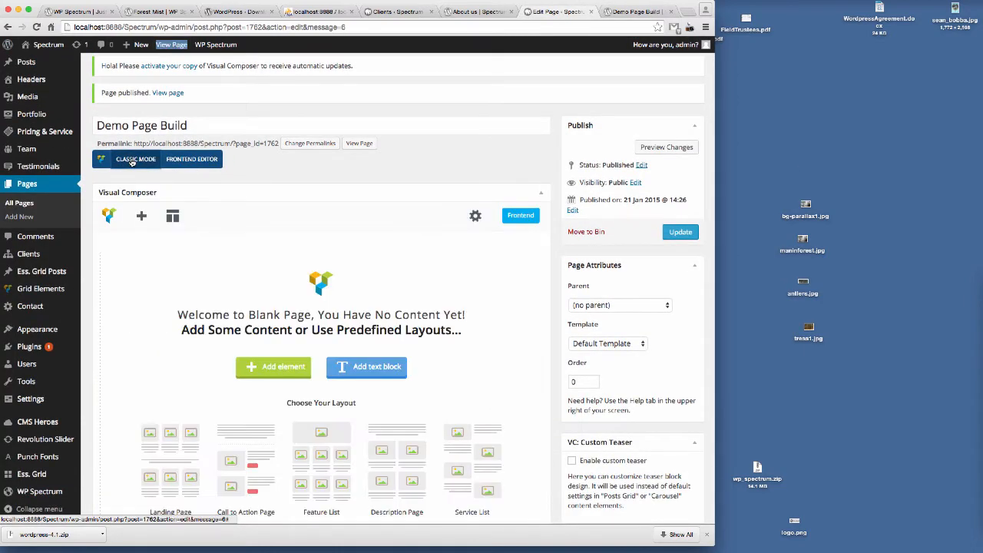
pyautogui.scroll(-5, 365, 295)
pyautogui.scroll(2, 365, 294)
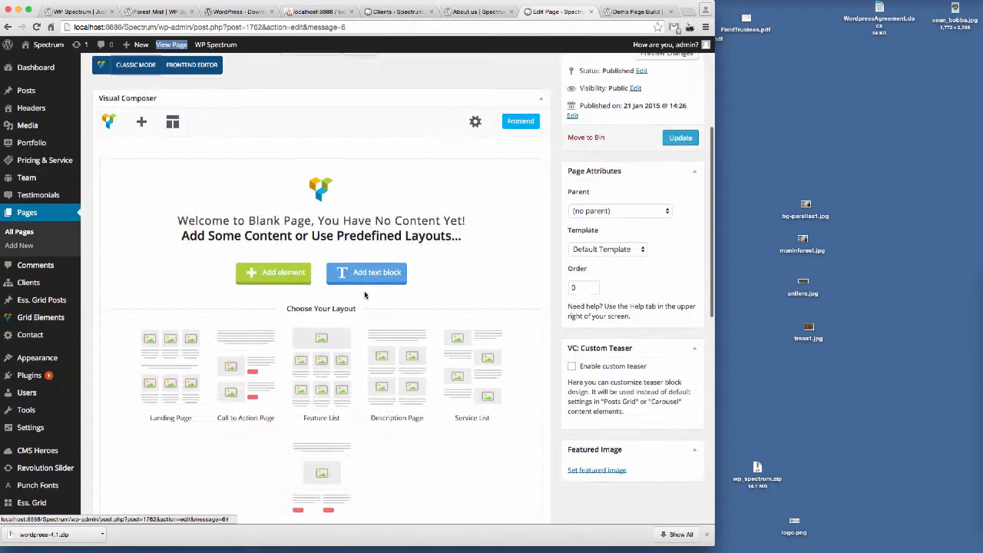
pyautogui.scroll(1, 364, 295)
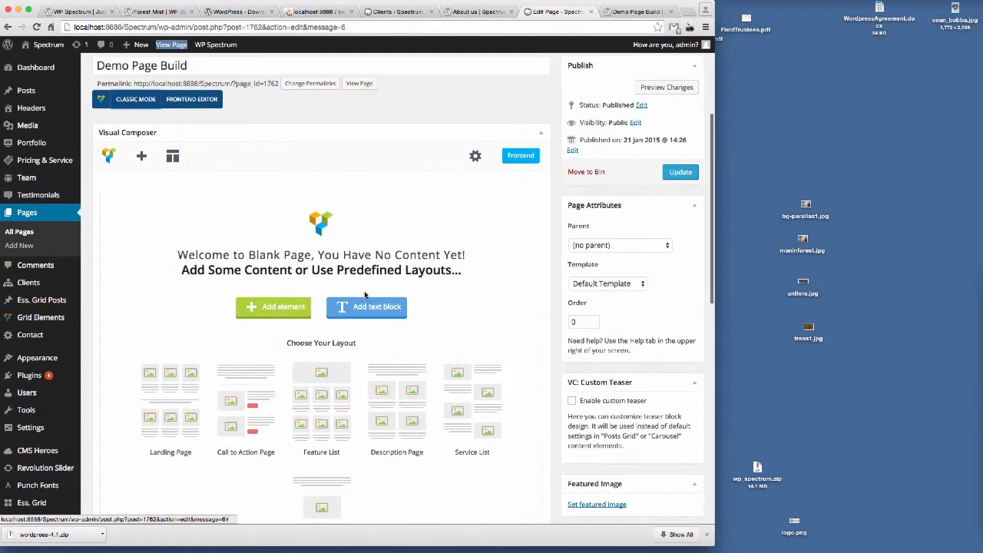
pyautogui.click(141, 158)
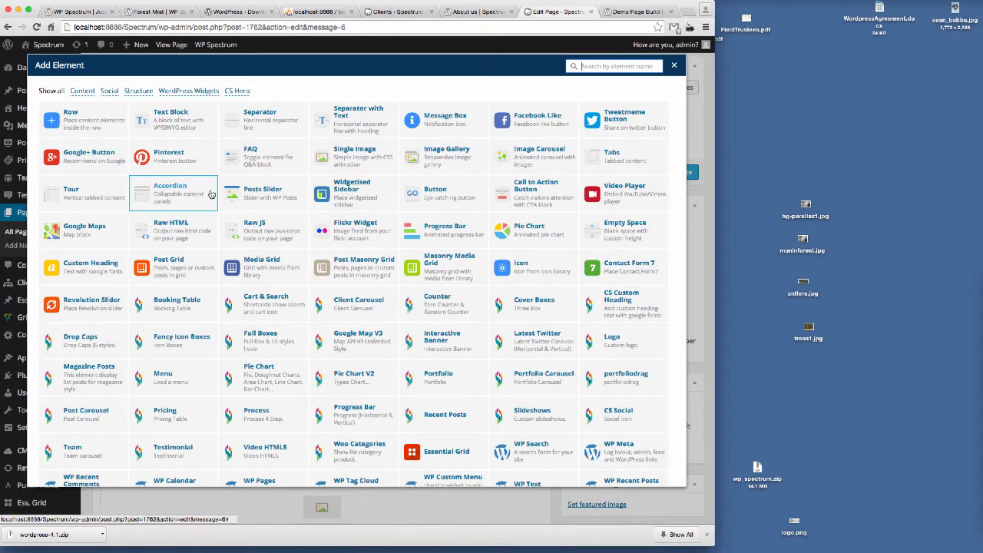
pyautogui.click(170, 120)
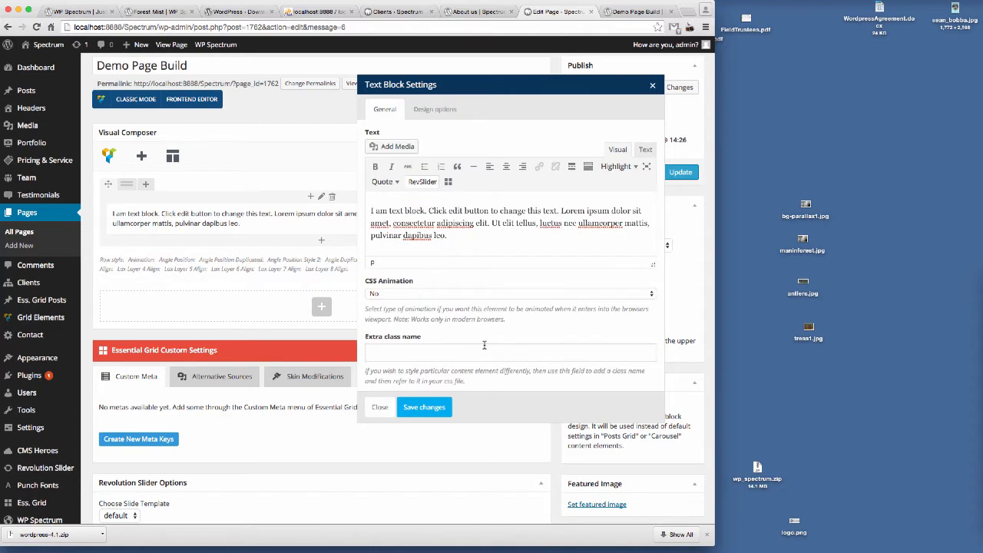
pyautogui.click(431, 410)
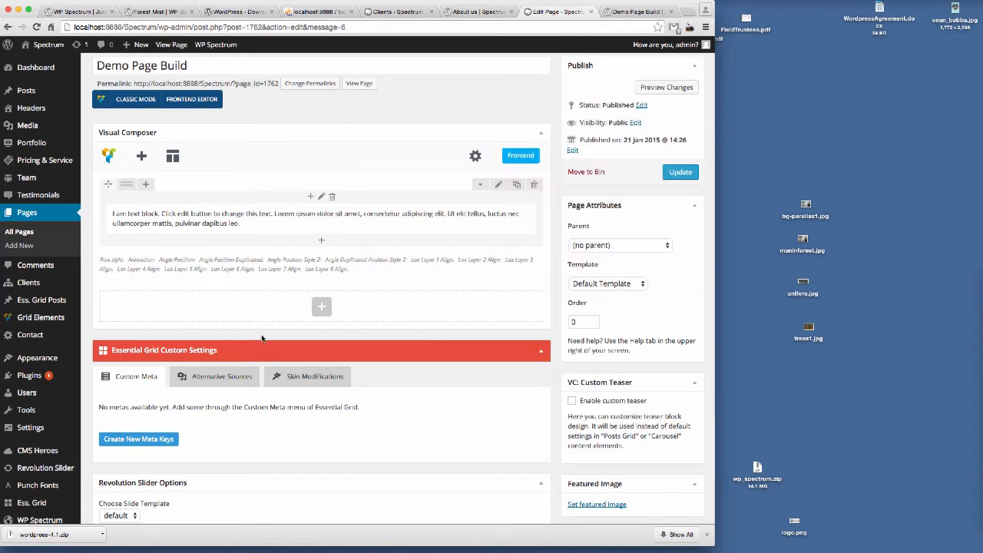
# Step: Duplicate the text block row until there are four rows, then update the page
pyautogui.click(517, 185)
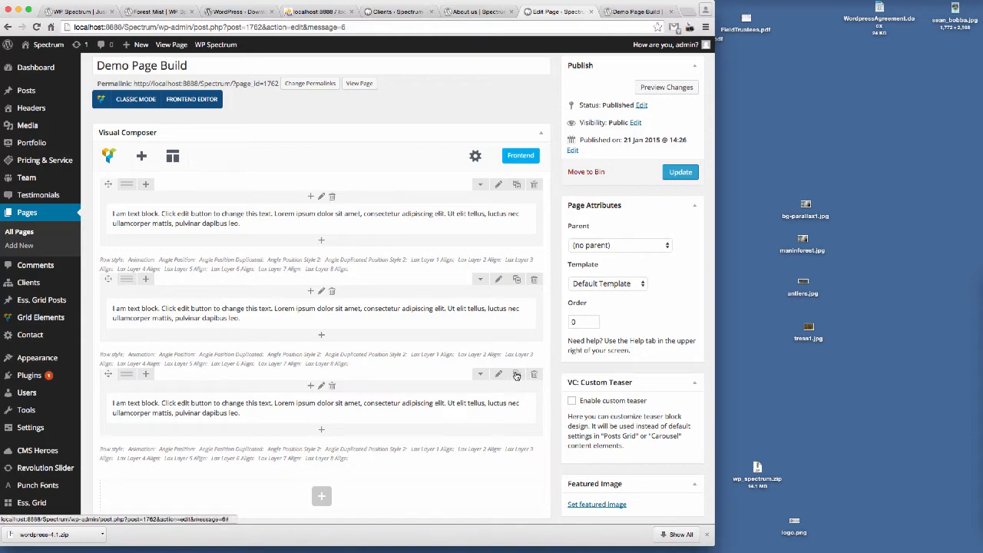
pyautogui.click(517, 374)
pyautogui.scroll(-10, 418, 313)
pyautogui.scroll(9, 417, 253)
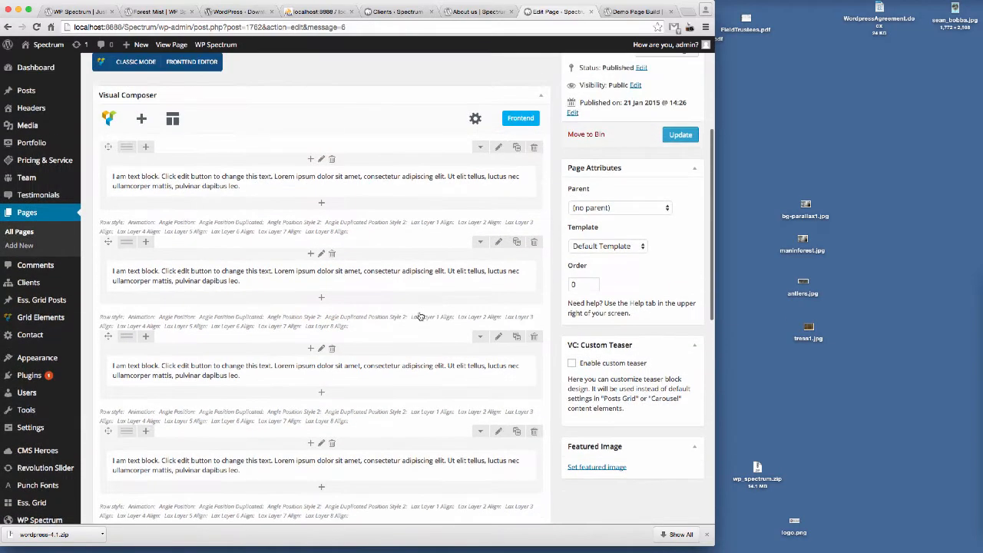
pyautogui.click(680, 135)
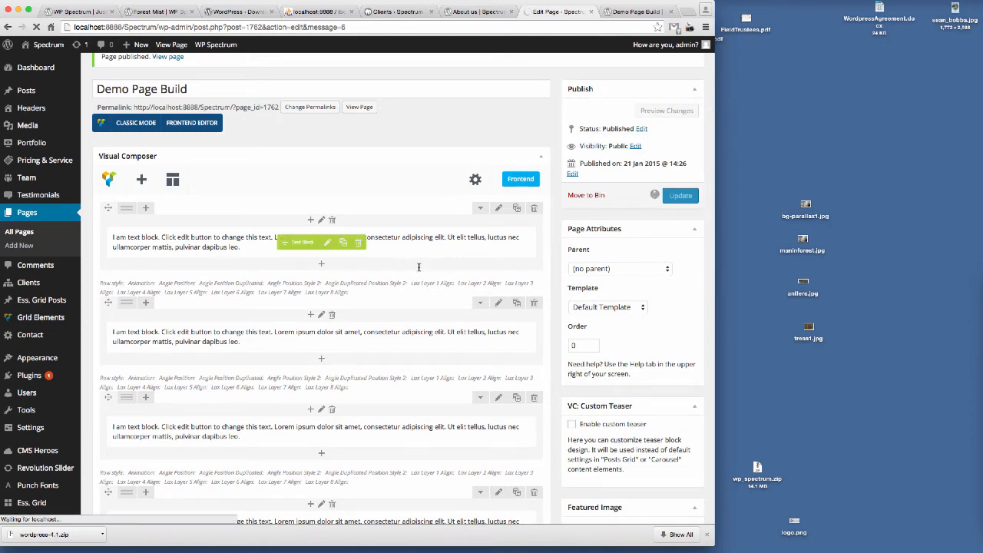
# Step: Reload the preview tab and examine the four text blocks on the live page
pyautogui.click(631, 12)
pyautogui.click(263, 21)
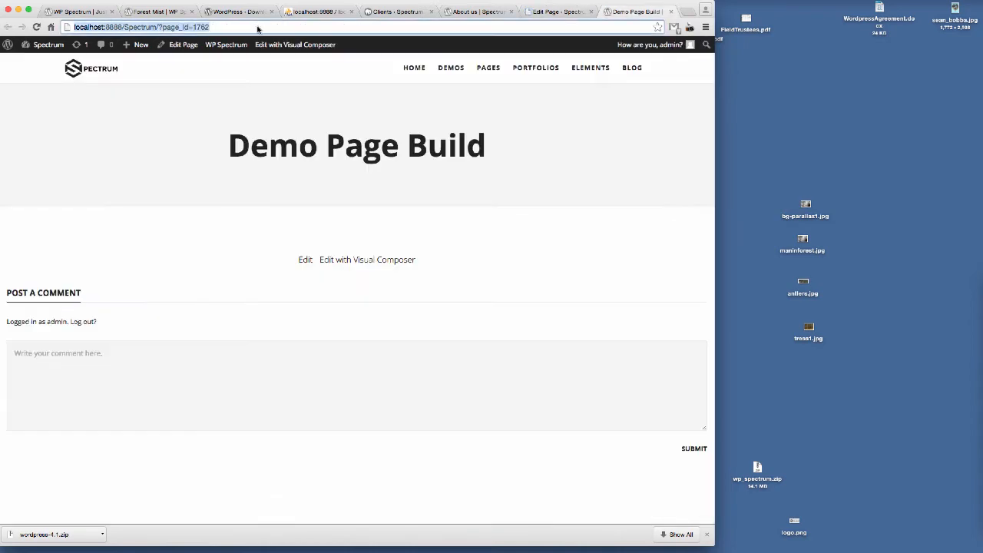
pyautogui.press('Return')
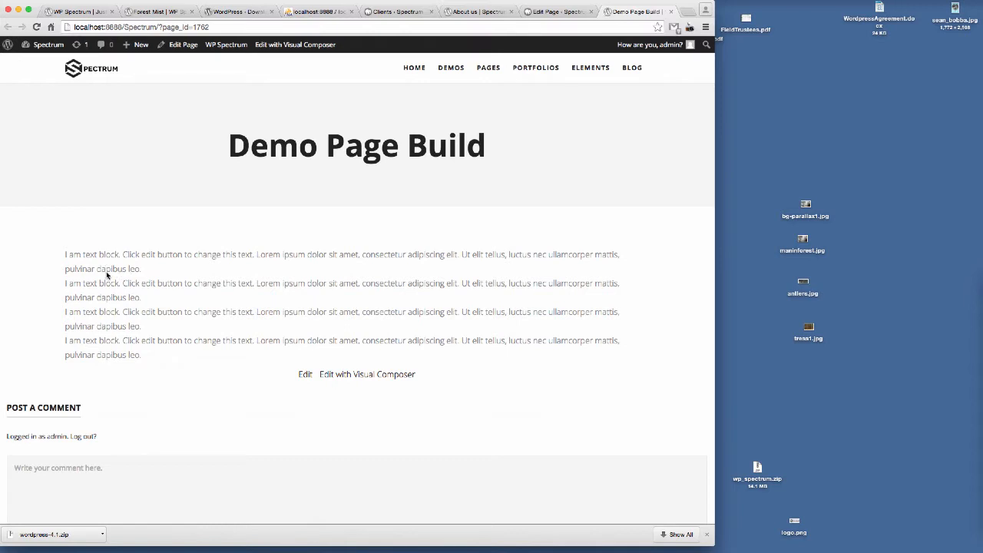
pyautogui.moveTo(65, 253); pyautogui.dragTo(153, 266)
pyautogui.moveTo(66, 283); pyautogui.dragTo(160, 299)
pyautogui.moveTo(64, 313); pyautogui.dragTo(181, 336)
pyautogui.moveTo(65, 341); pyautogui.dragTo(162, 359)
pyautogui.click(562, 11)
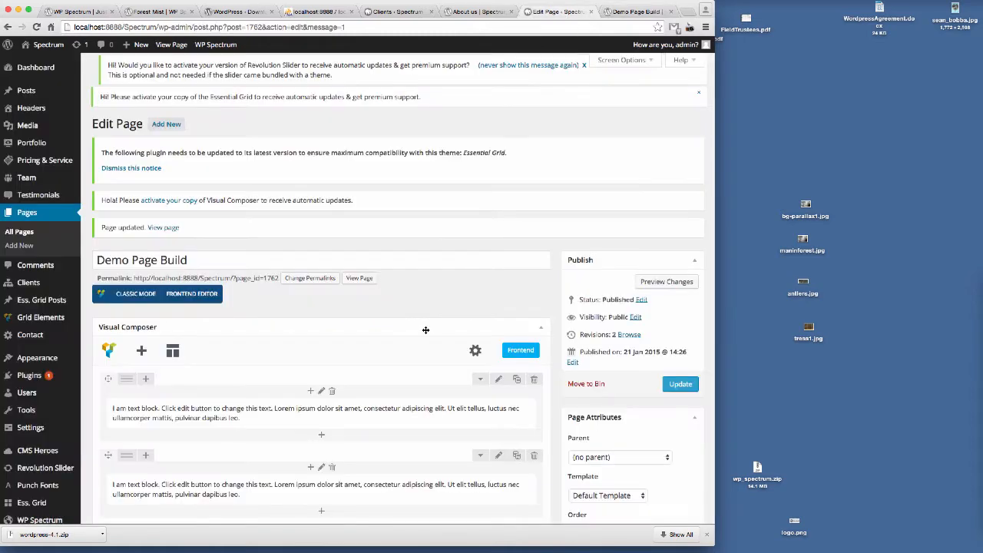
# Step: Set the first row's top and bottom padding to 80px in its design options, save, and update the page
pyautogui.scroll(-5, 426, 329)
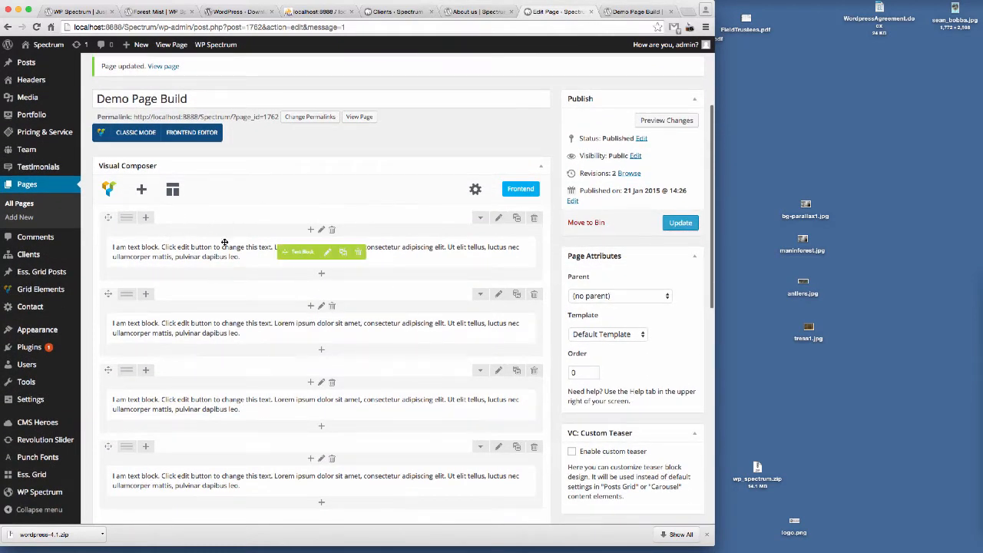
pyautogui.click(498, 220)
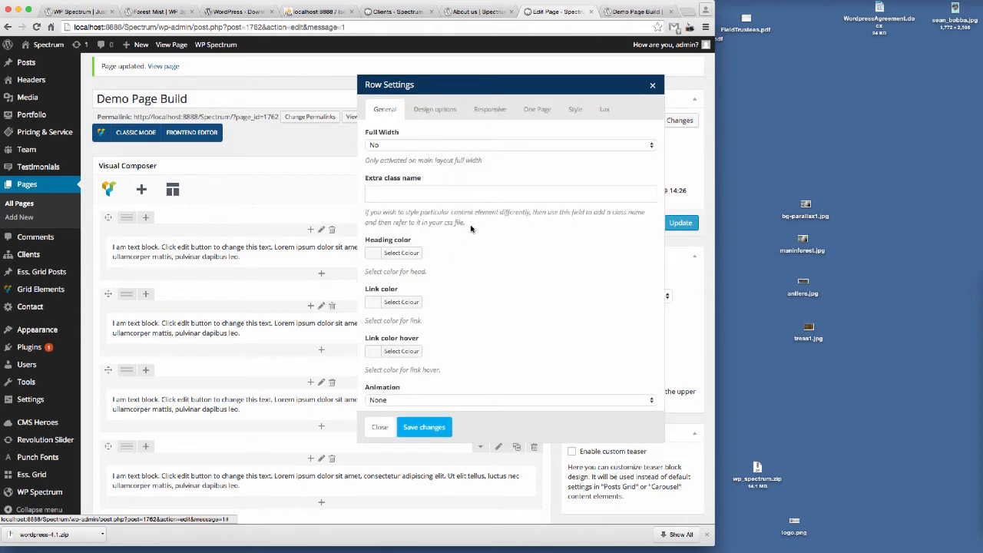
pyautogui.scroll(-2, 483, 269)
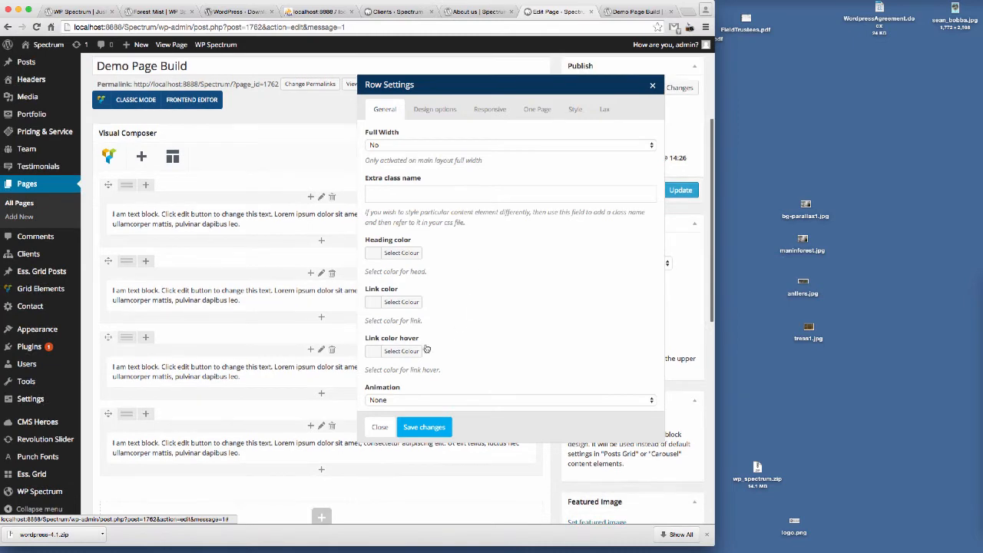
pyautogui.scroll(2, 482, 324)
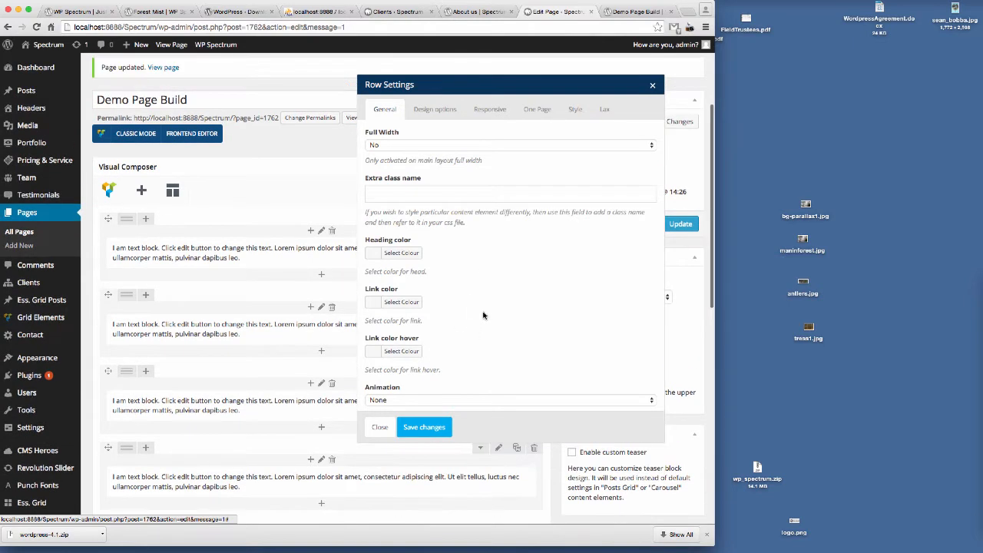
pyautogui.click(435, 109)
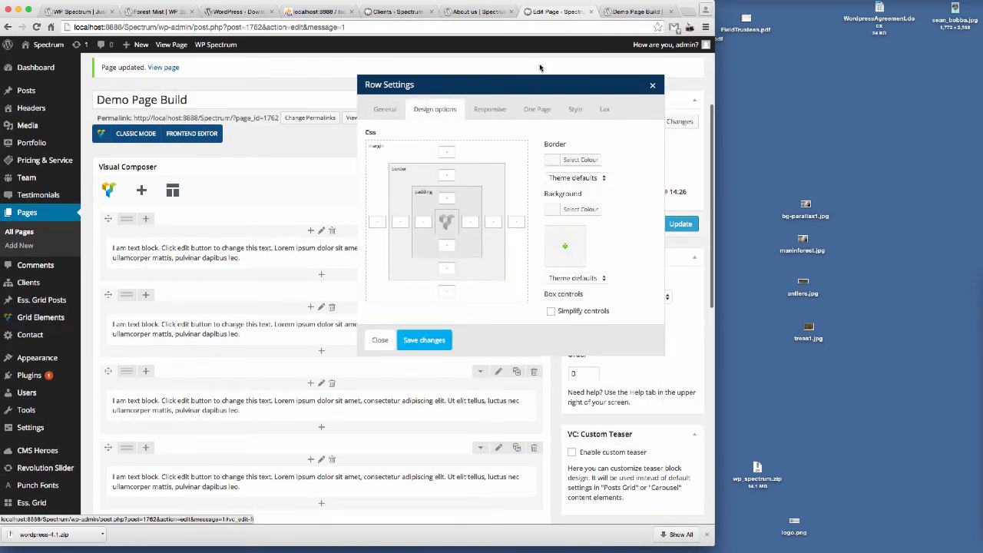
pyautogui.click(636, 12)
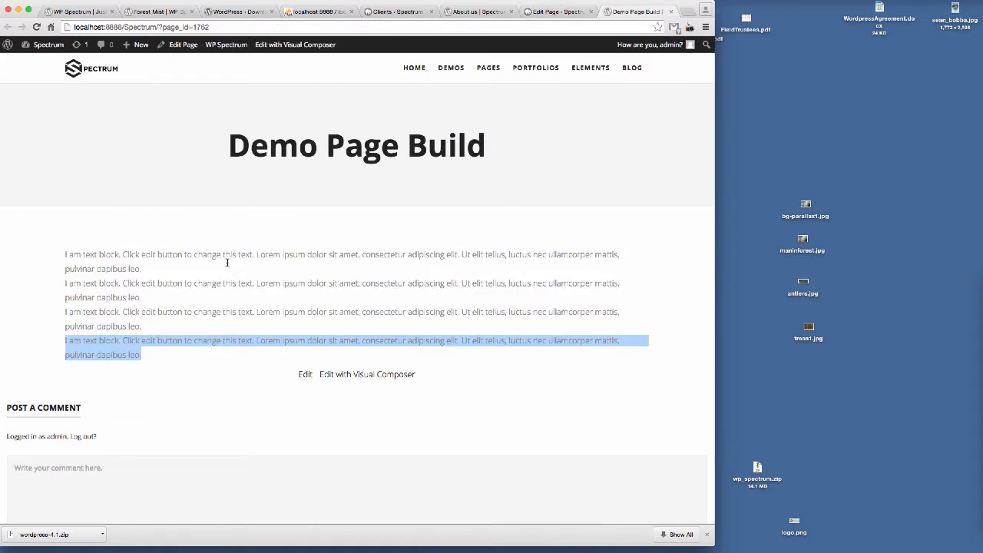
pyautogui.click(551, 11)
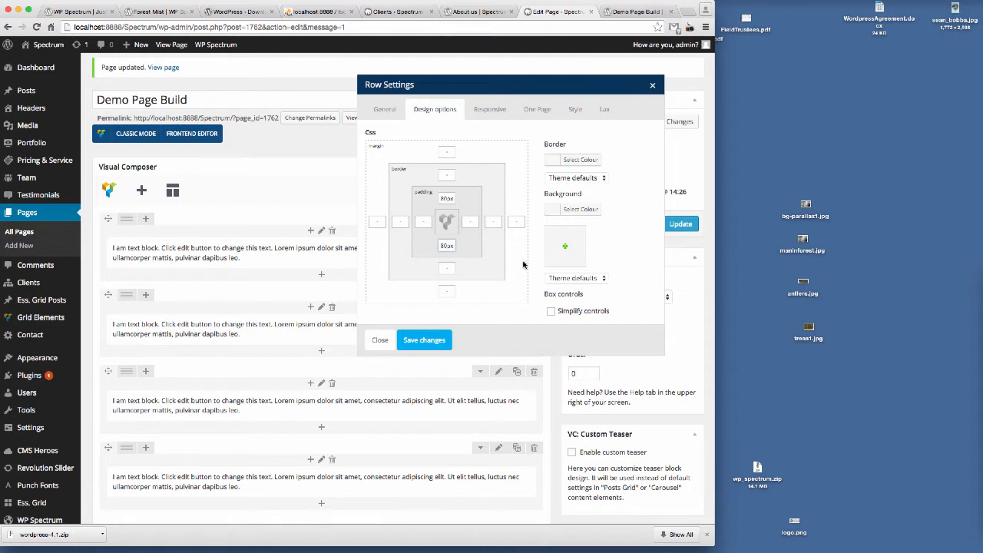
pyautogui.click(426, 342)
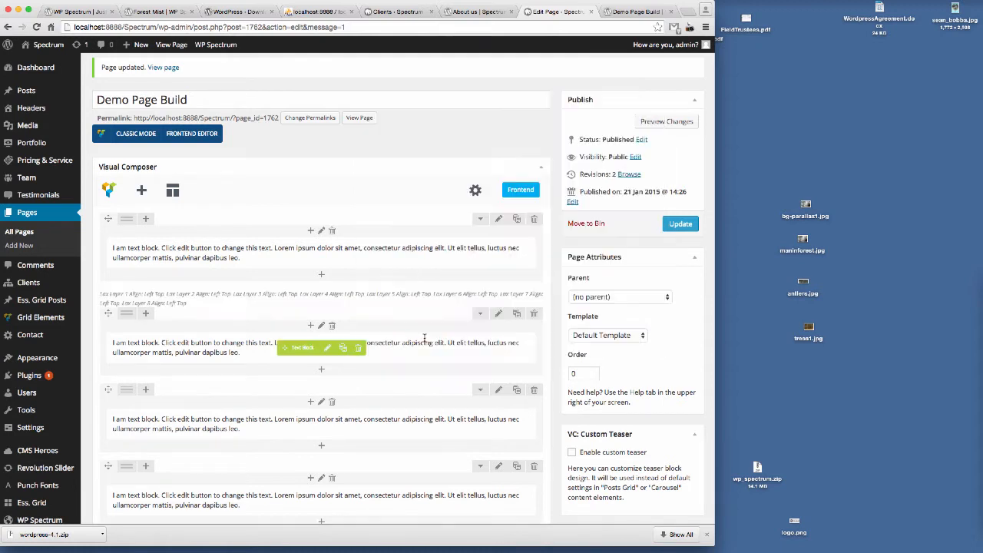
pyautogui.click(680, 224)
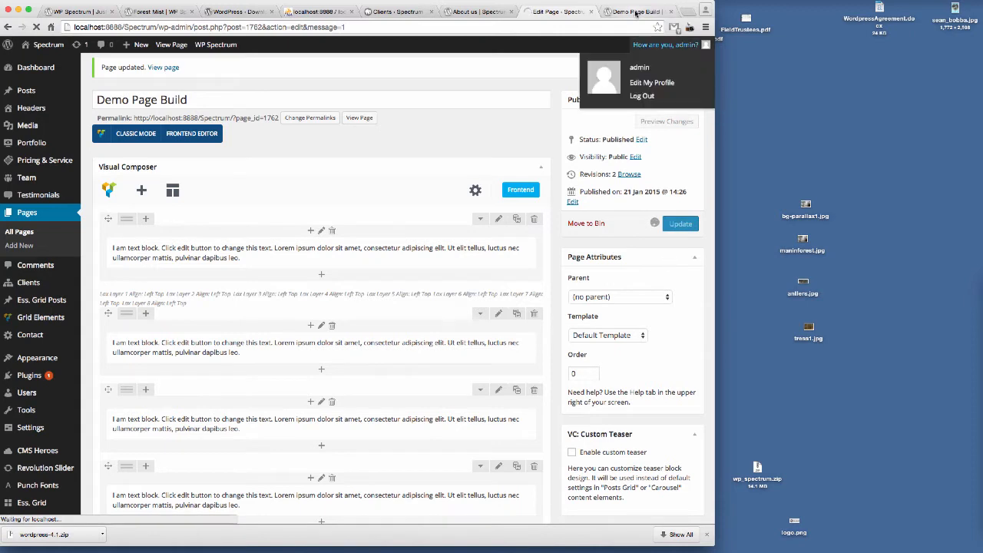
# Step: Reload the preview tab to review the first row's spacing
pyautogui.click(635, 12)
pyautogui.click(248, 27)
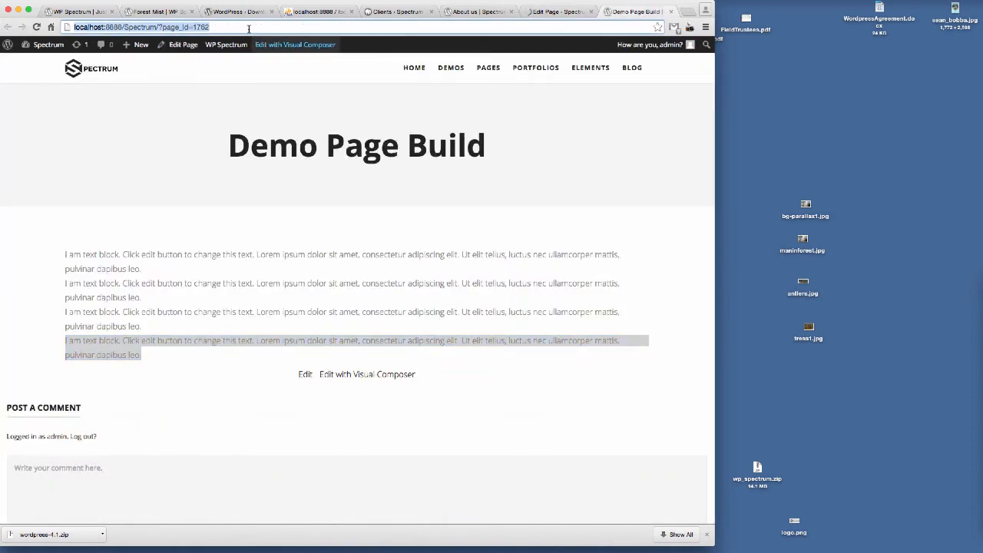
pyautogui.press('Return')
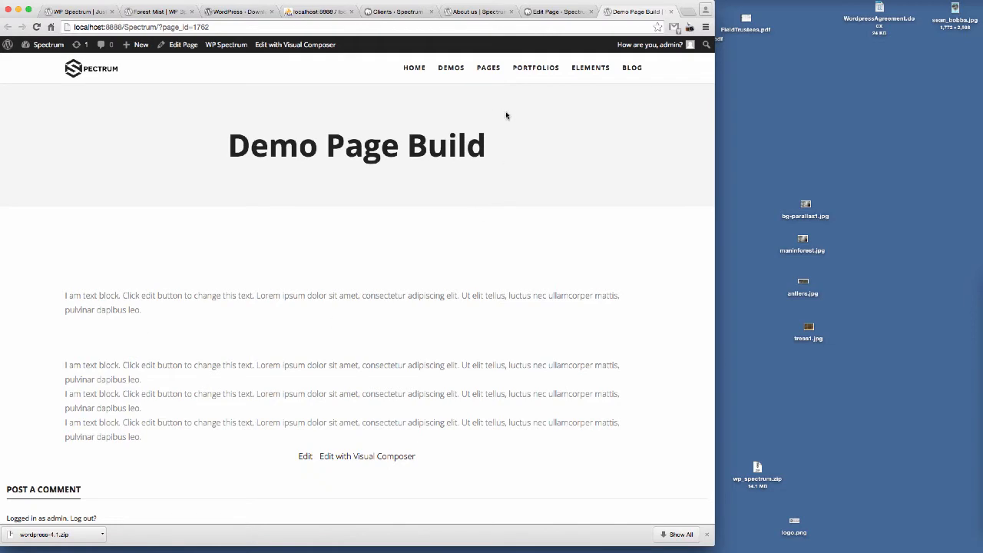
# Step: Delete the fourth, third and second rows, leaving only the padded first row
pyautogui.click(552, 11)
pyautogui.scroll(-5, 360, 292)
pyautogui.scroll(-3, 361, 289)
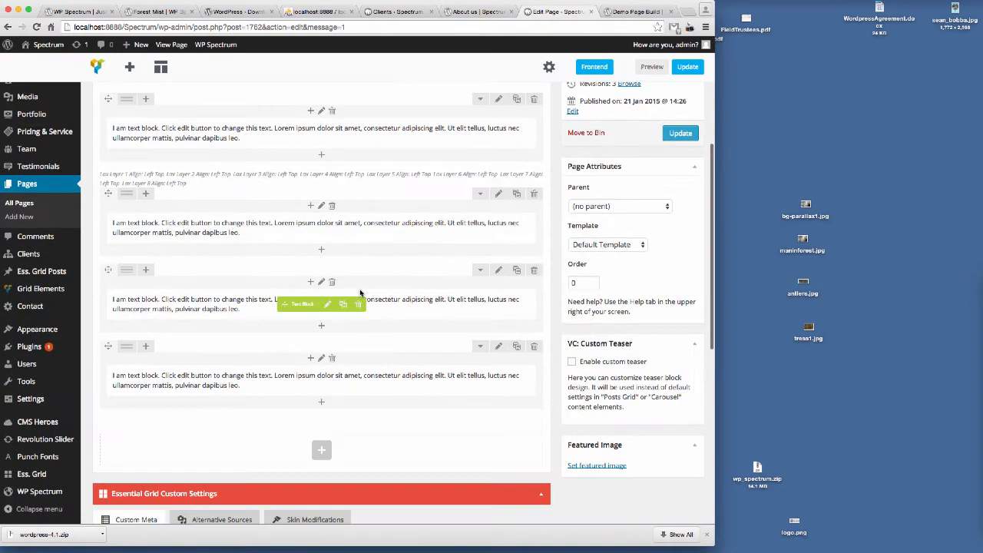
pyautogui.scroll(2, 423, 289)
pyautogui.click(534, 426)
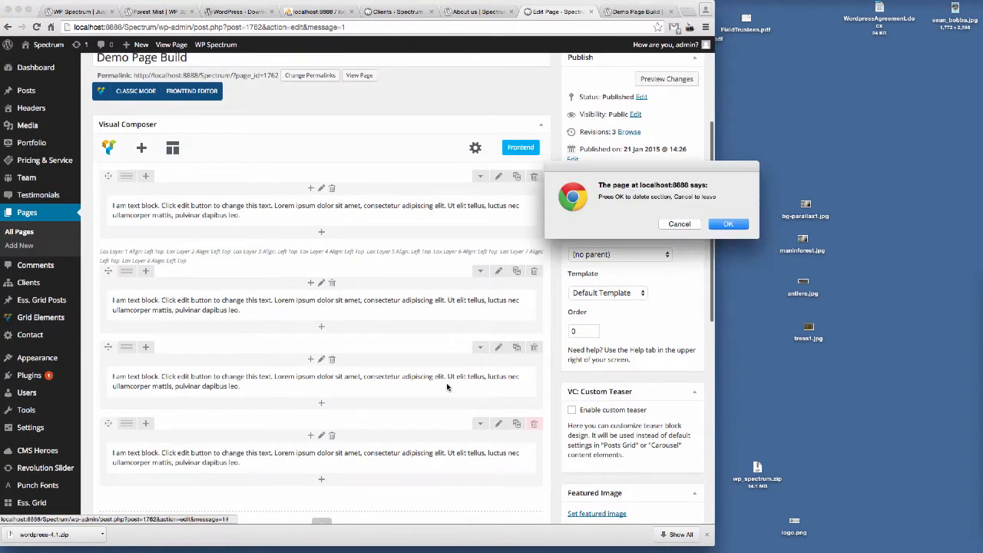
pyautogui.click(676, 223)
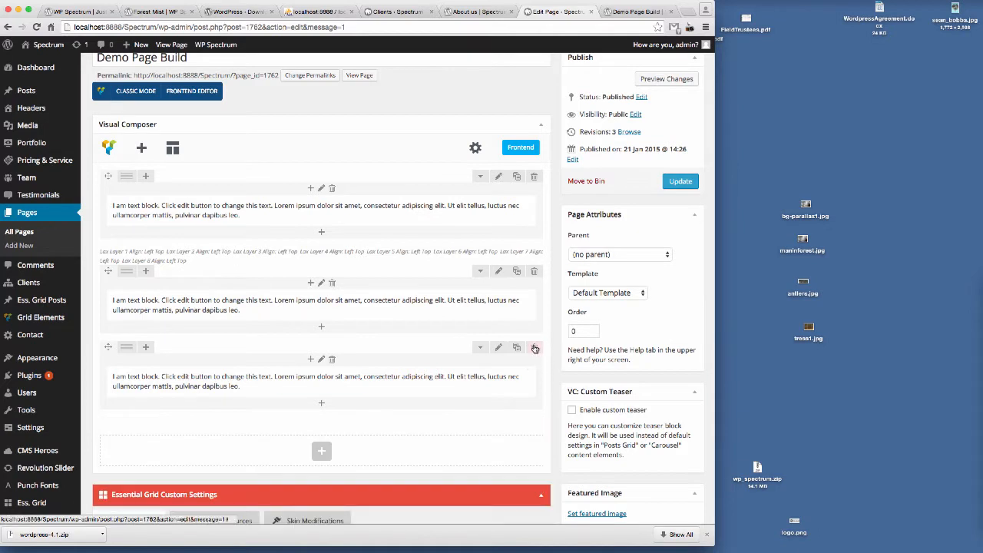
pyautogui.click(534, 348)
pyautogui.click(725, 225)
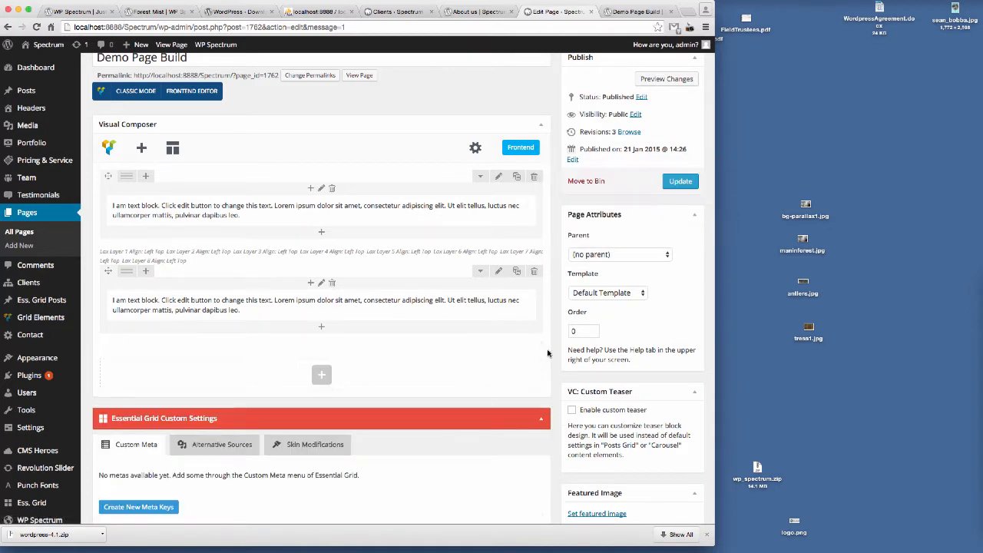
pyautogui.click(533, 271)
pyautogui.click(726, 224)
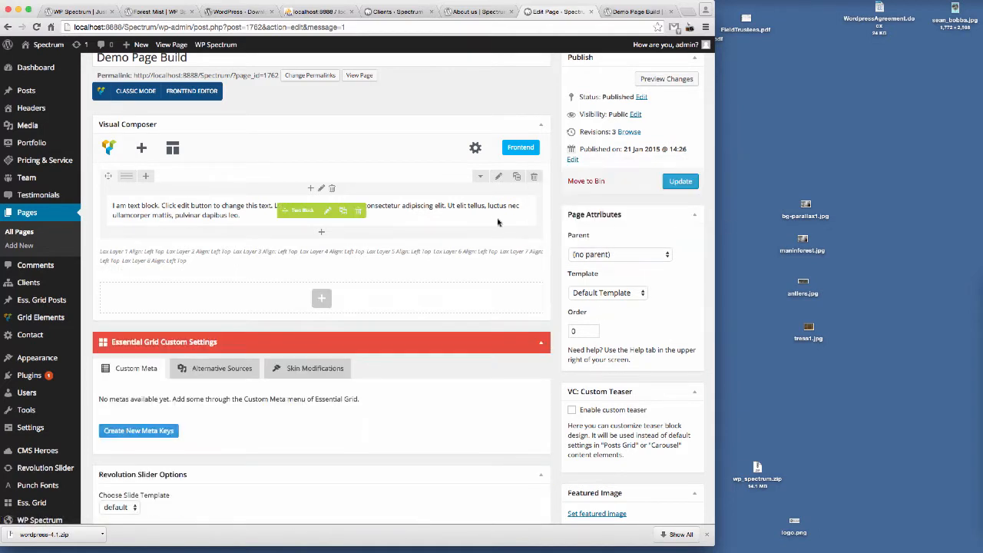
# Step: Duplicate the padded row three times so there are four rows, then update the page
pyautogui.click(516, 176)
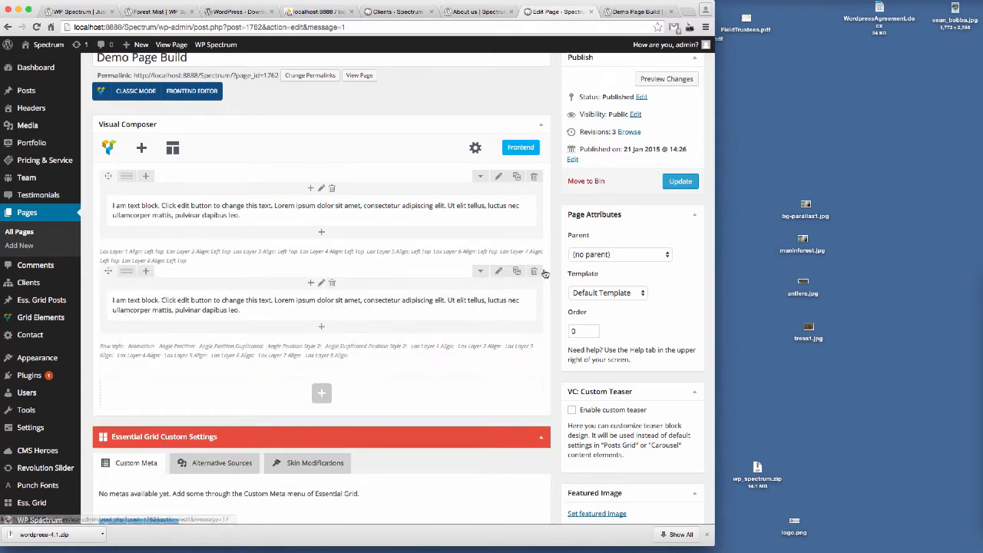
pyautogui.click(516, 271)
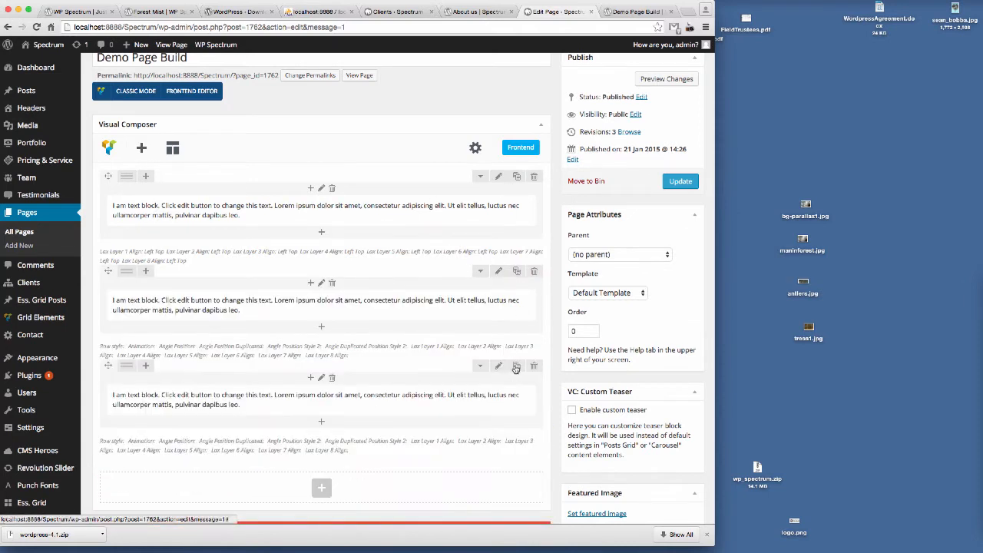
pyautogui.click(516, 365)
pyautogui.click(680, 181)
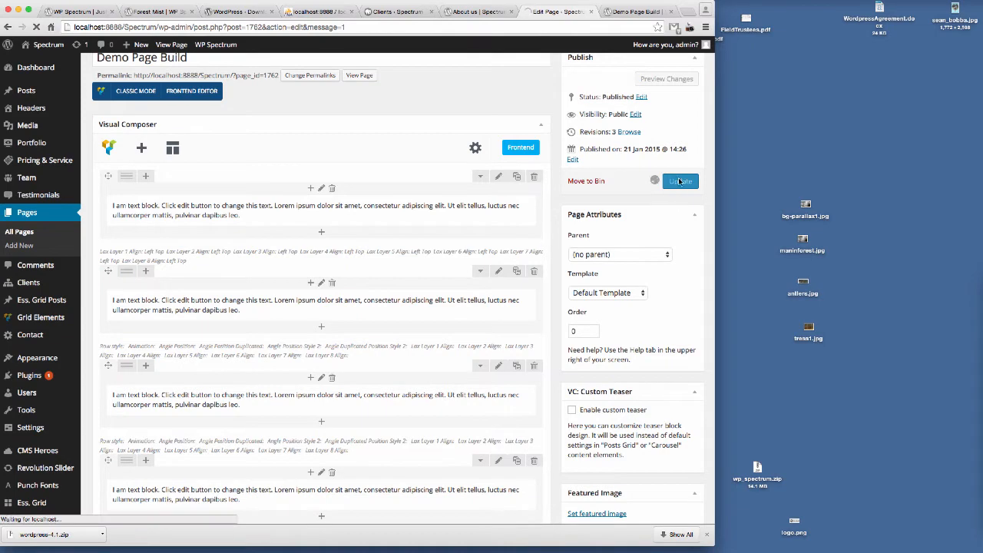
# Step: Reload the preview tab and review the spacing of the four rows
pyautogui.click(639, 12)
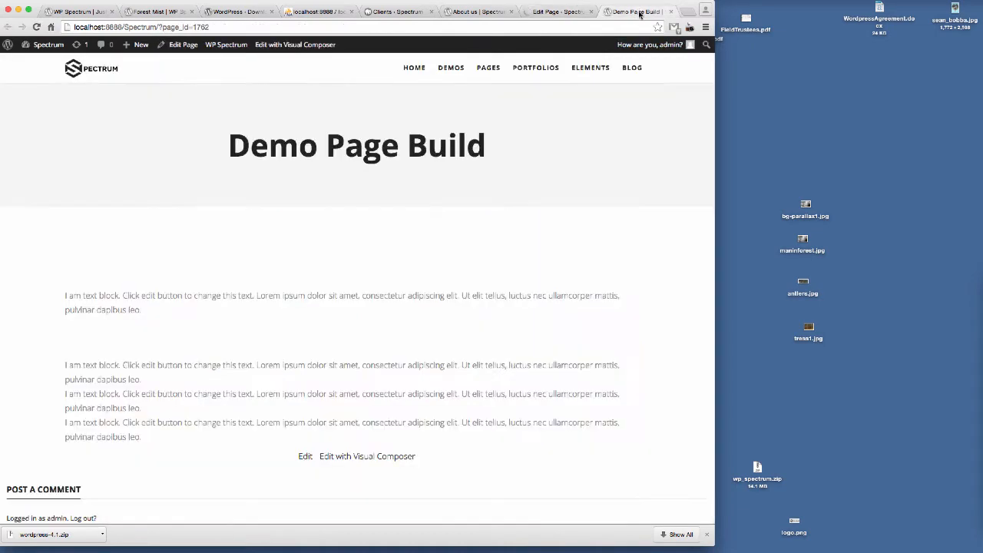
pyautogui.click(235, 29)
pyautogui.press('Return')
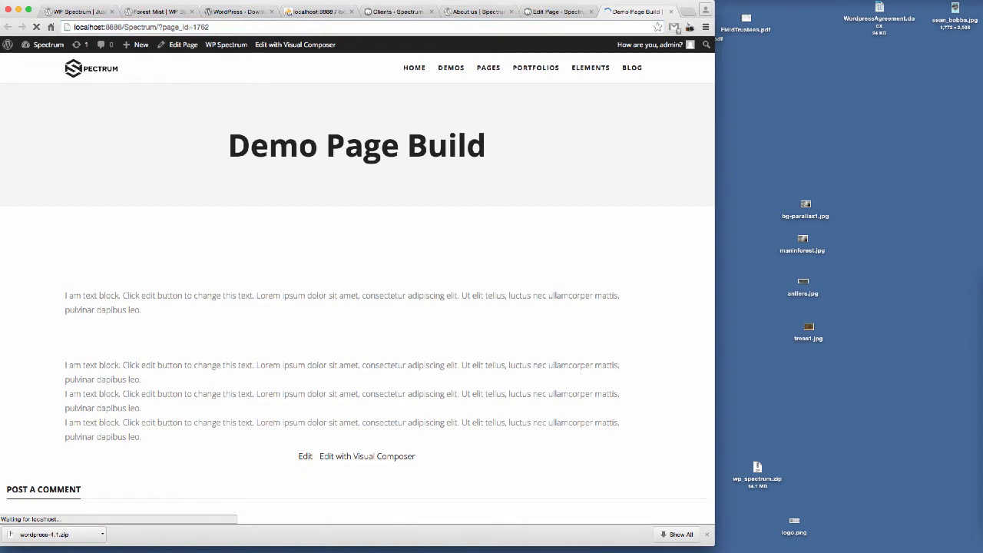
pyautogui.scroll(-5, 281, 177)
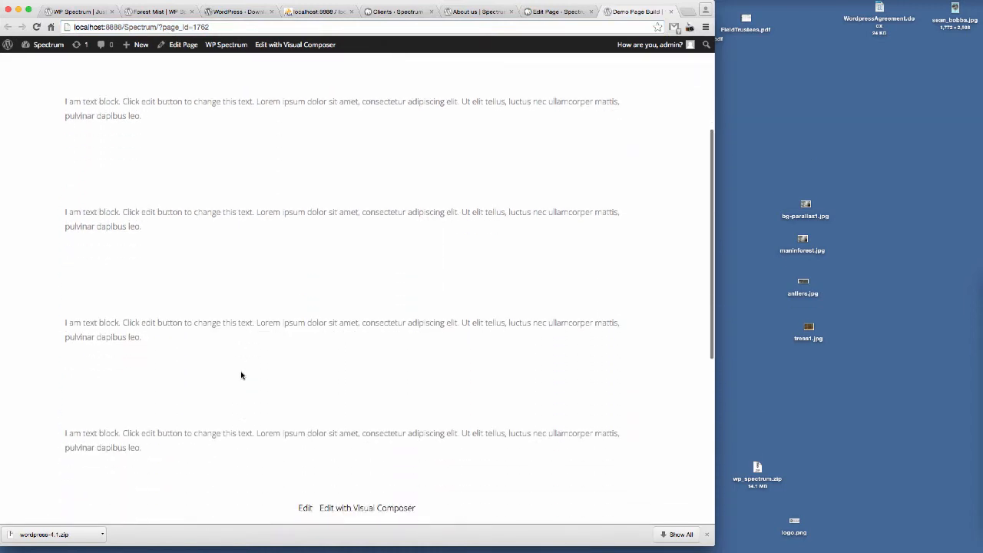
pyautogui.scroll(5, 244, 369)
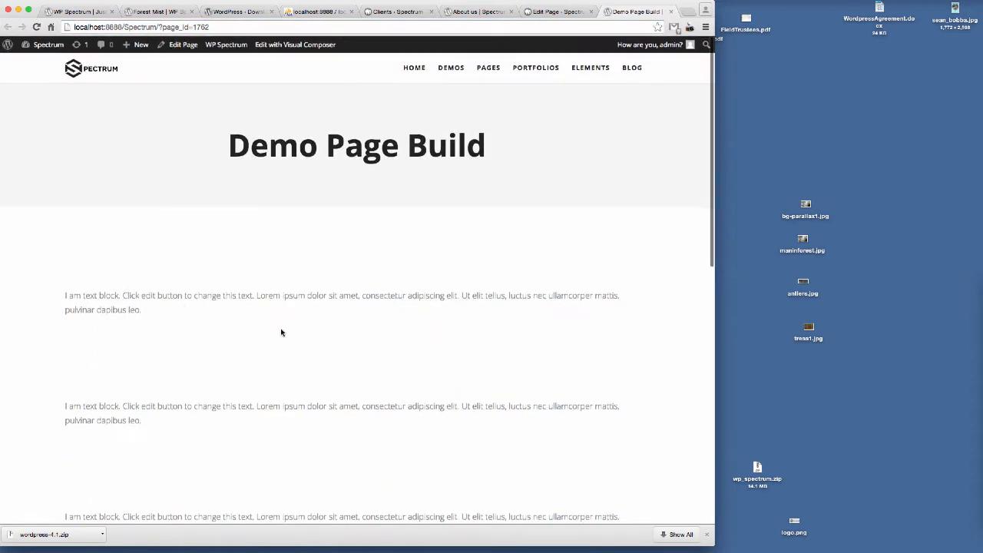
# Step: Set the second row's background colour to #f5f5f5 in its design options, save, and update the page
pyautogui.click(559, 13)
pyautogui.scroll(-5, 500, 303)
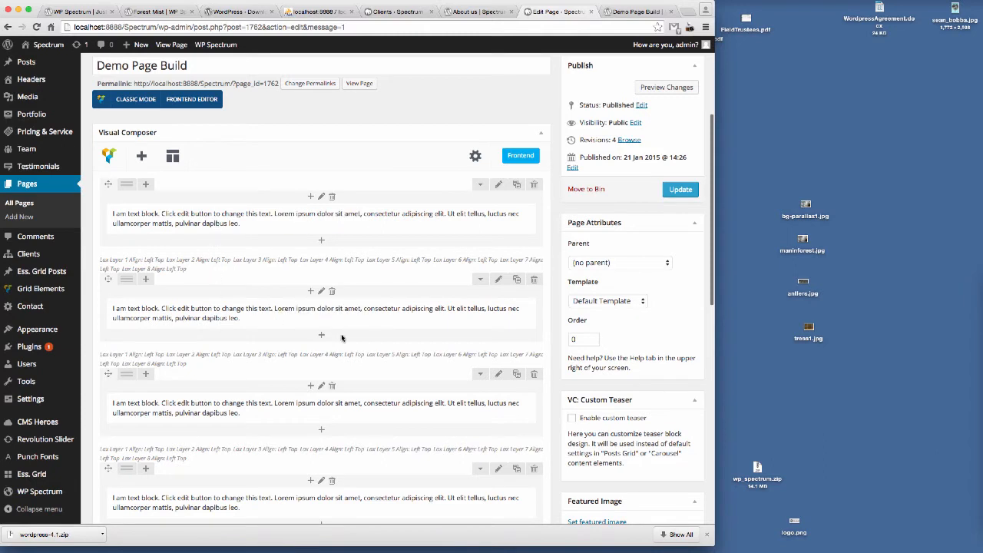
pyautogui.click(497, 279)
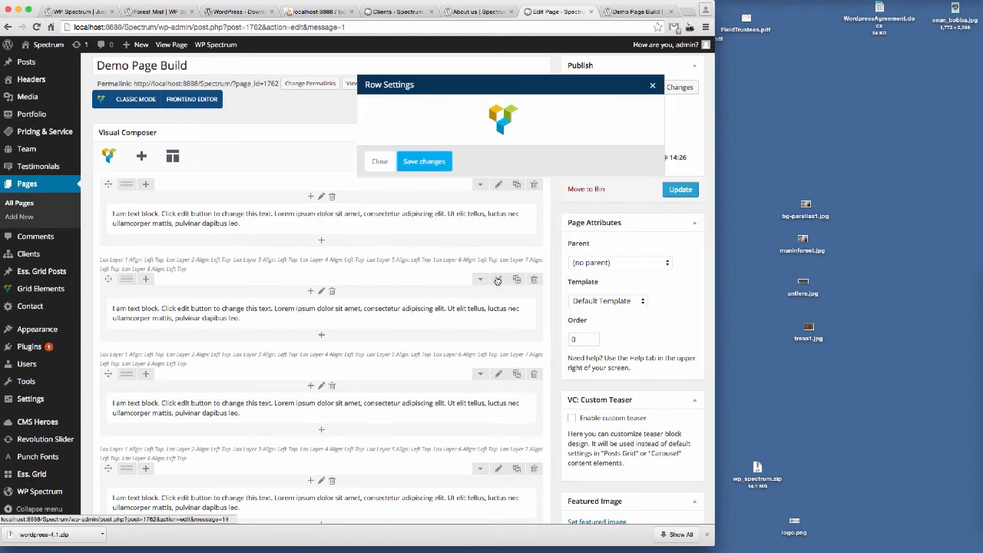
pyautogui.click(436, 112)
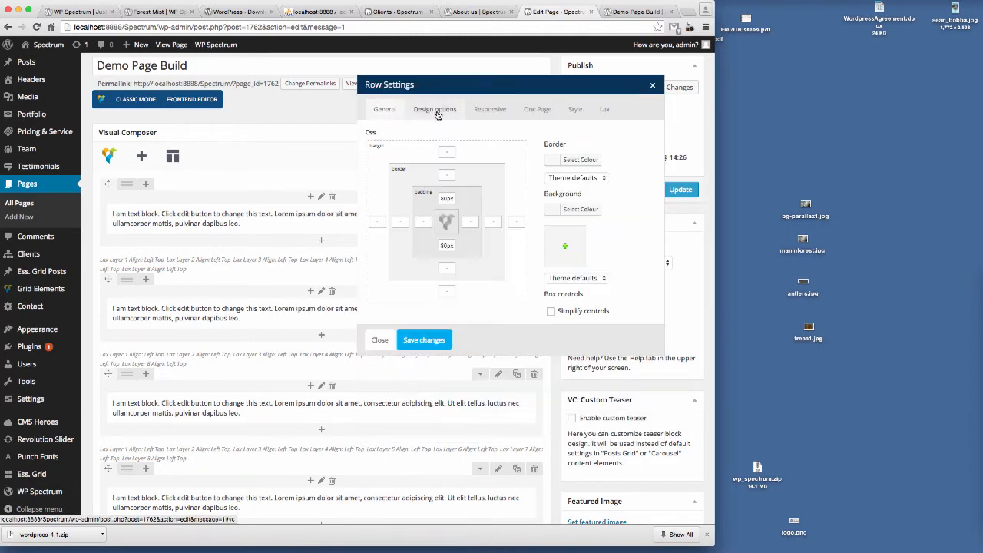
pyautogui.click(578, 212)
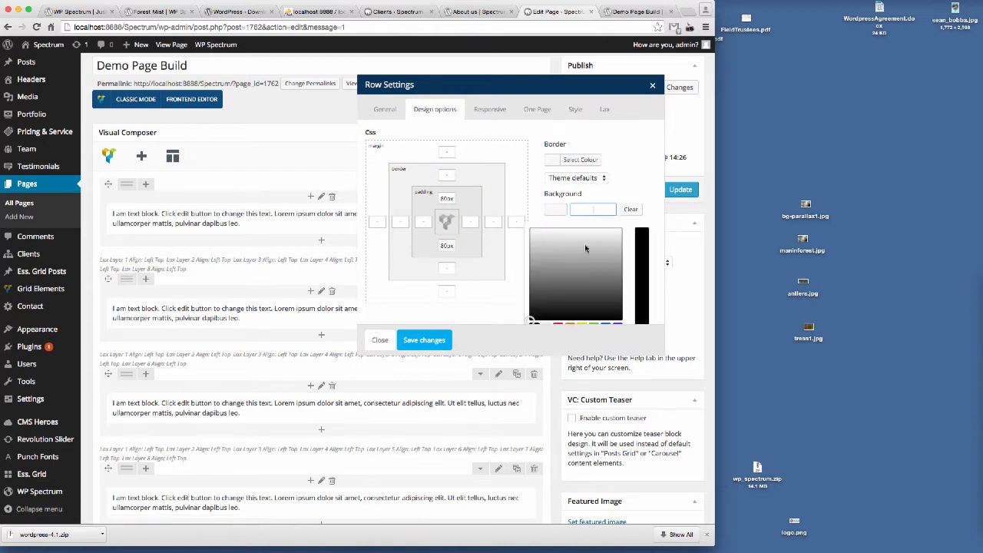
pyautogui.scroll(-2, 621, 271)
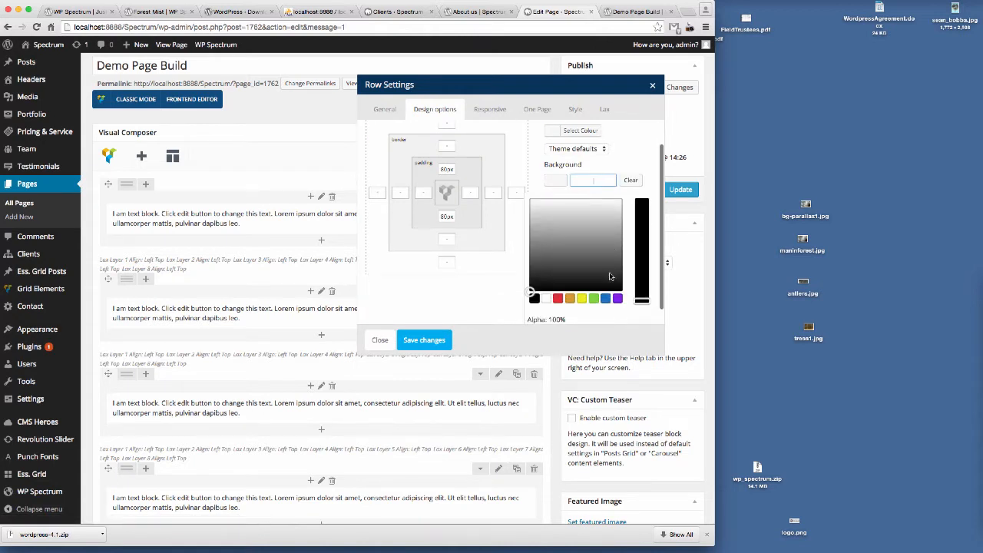
pyautogui.click(559, 300)
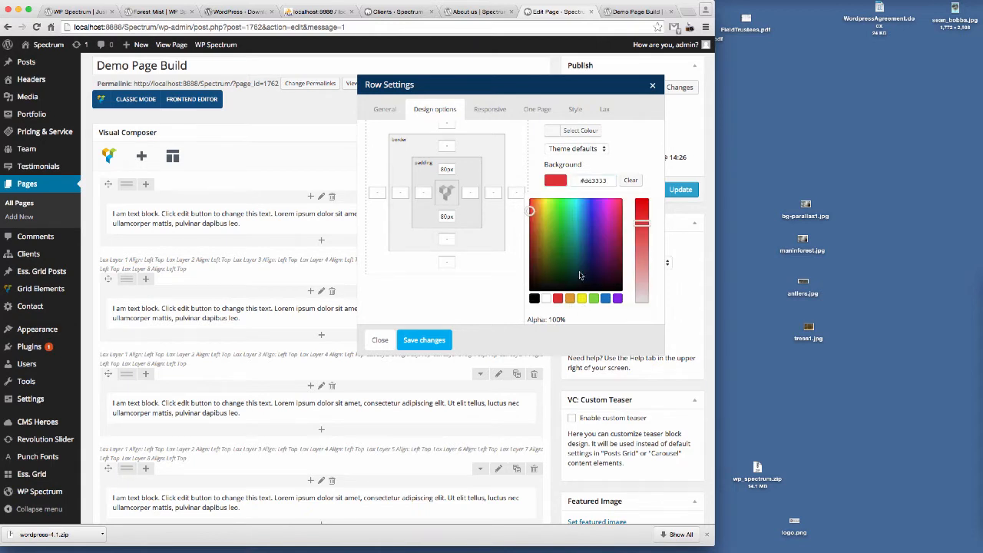
pyautogui.moveTo(585, 180); pyautogui.dragTo(658, 180)
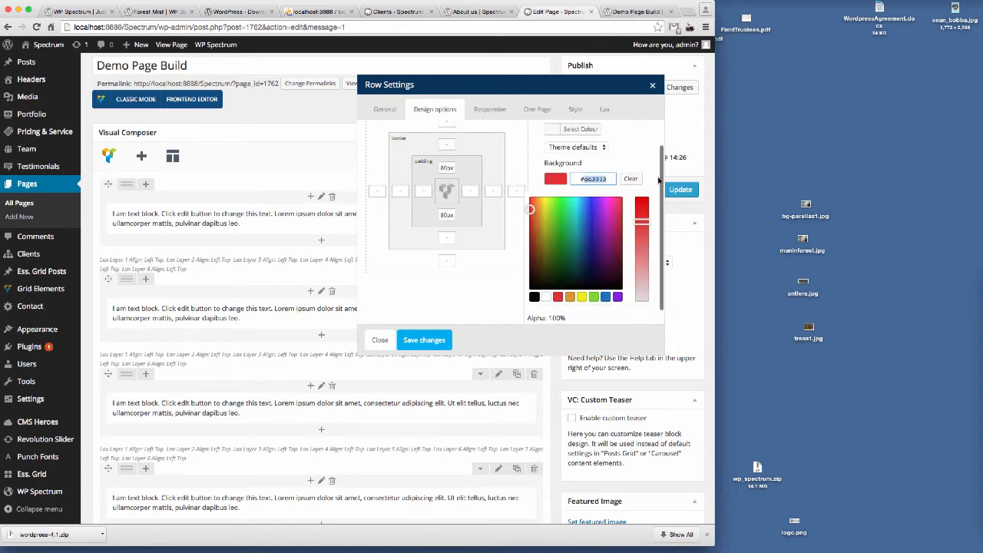
pyautogui.write('f5f5f5')
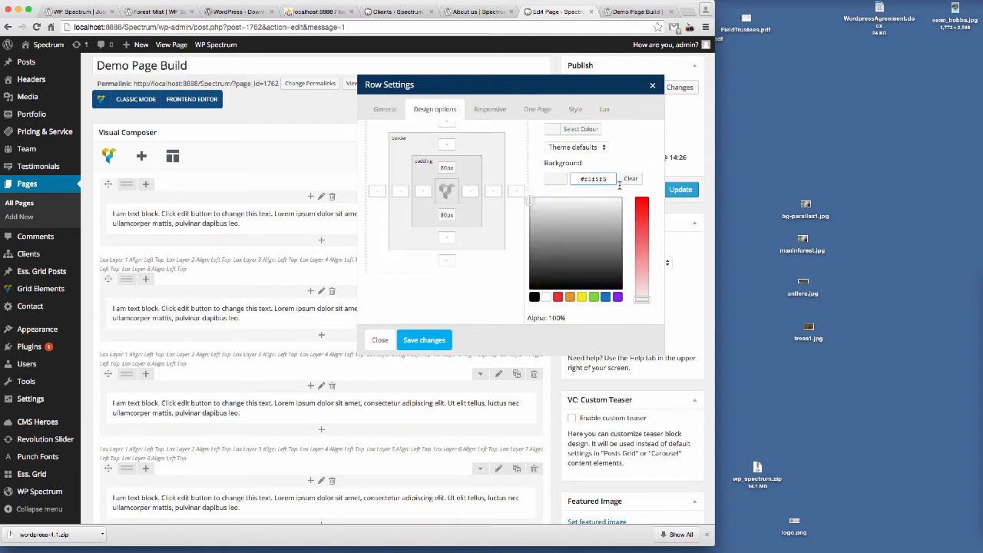
pyautogui.click(427, 340)
pyautogui.click(680, 189)
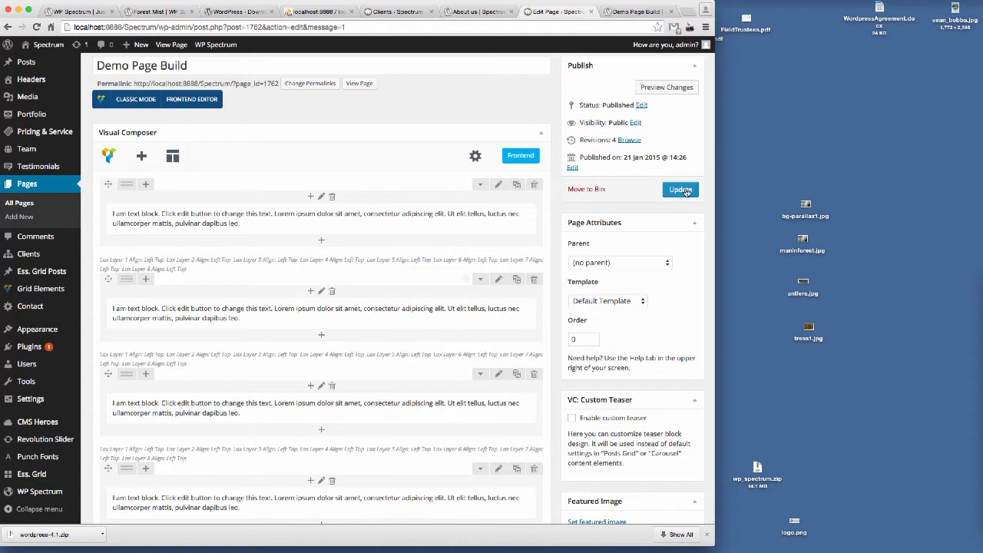
# Step: Reload the preview tab and scroll through the rows to review the grey background
pyautogui.click(642, 12)
pyautogui.click(241, 27)
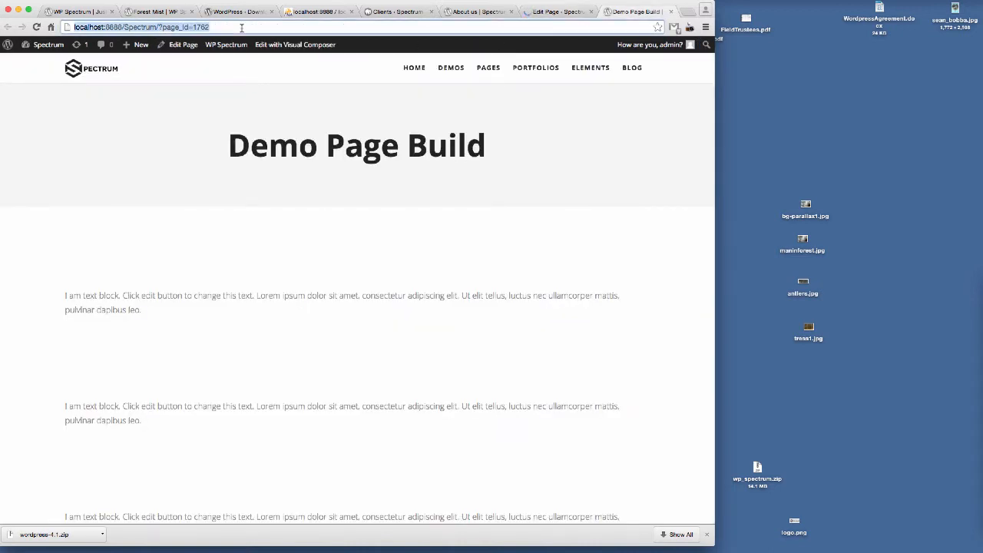
pyautogui.press('Return')
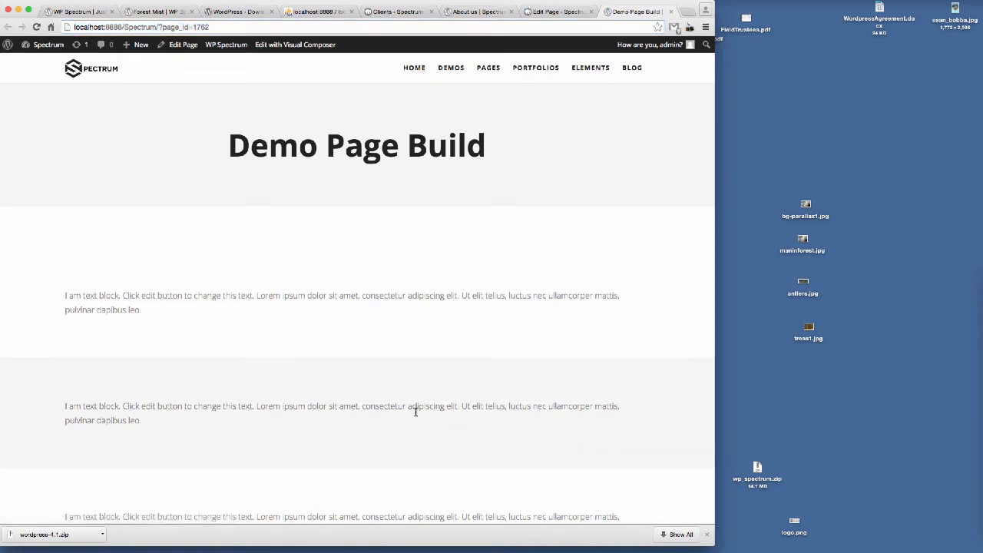
pyautogui.scroll(-2, 443, 400)
pyautogui.scroll(-3, 399, 353)
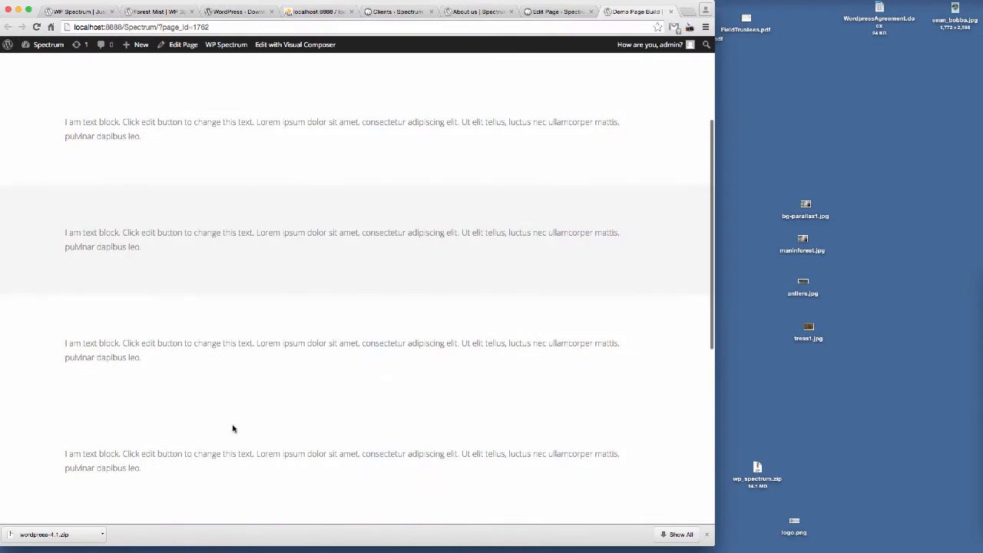
pyautogui.scroll(-1, 277, 418)
pyautogui.scroll(-1, 315, 407)
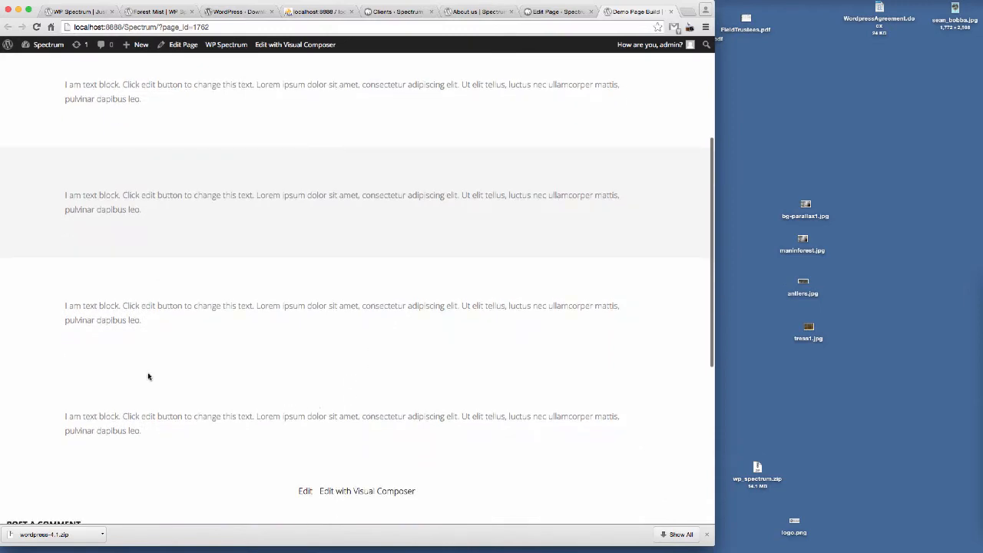
# Step: Set the fourth row's background colour to #222222 in its design options, save, and update the page
pyautogui.click(554, 11)
pyautogui.scroll(-5, 484, 307)
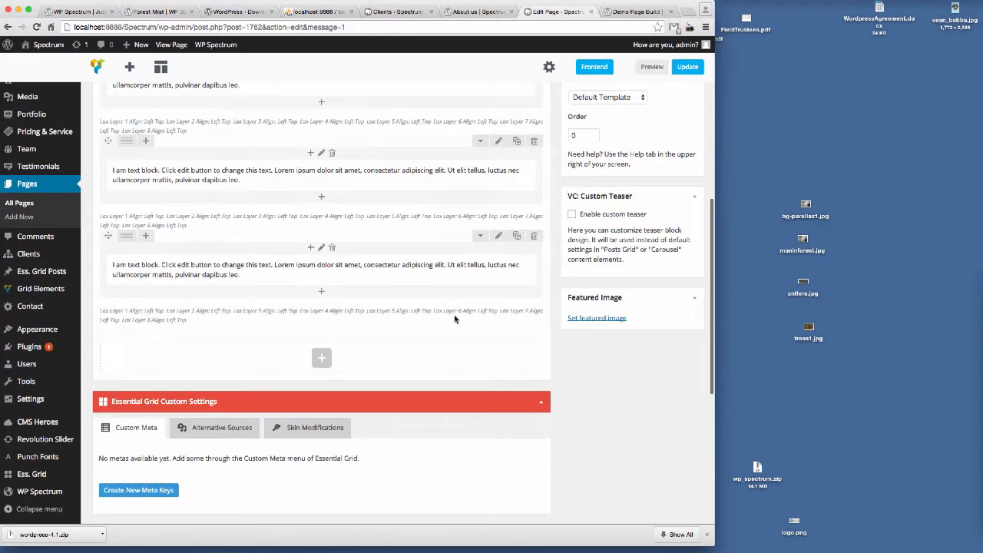
pyautogui.scroll(1, 461, 307)
pyautogui.click(499, 274)
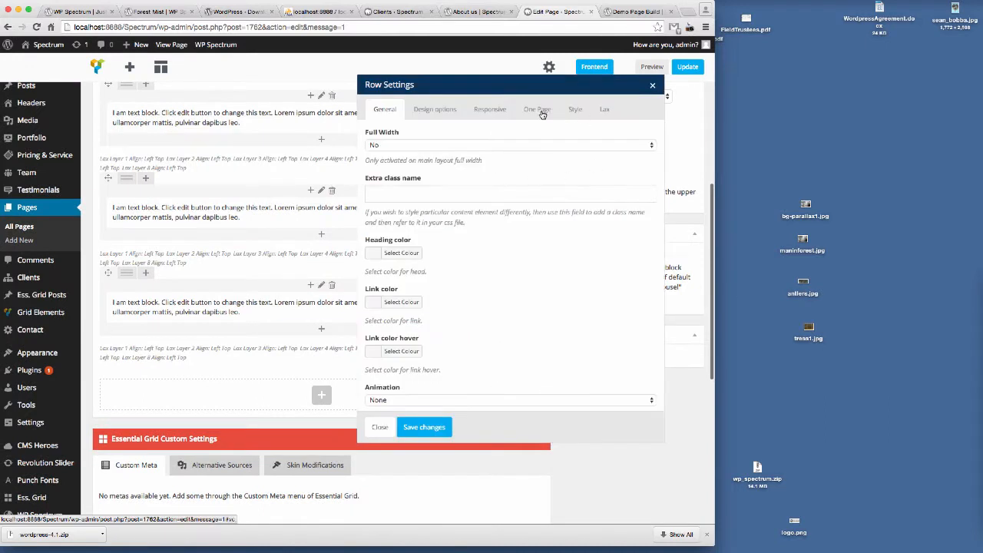
pyautogui.click(442, 114)
pyautogui.click(582, 211)
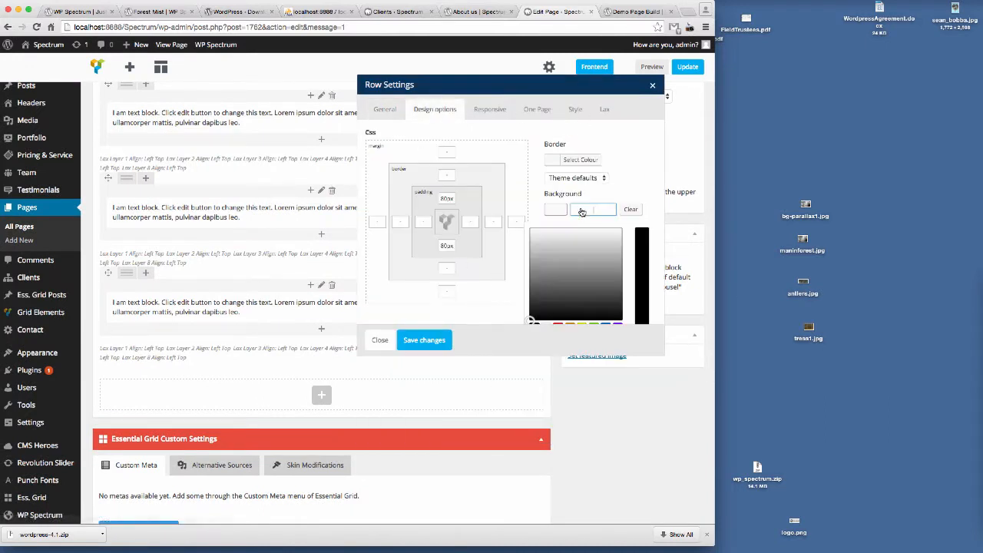
pyautogui.scroll(-2, 590, 263)
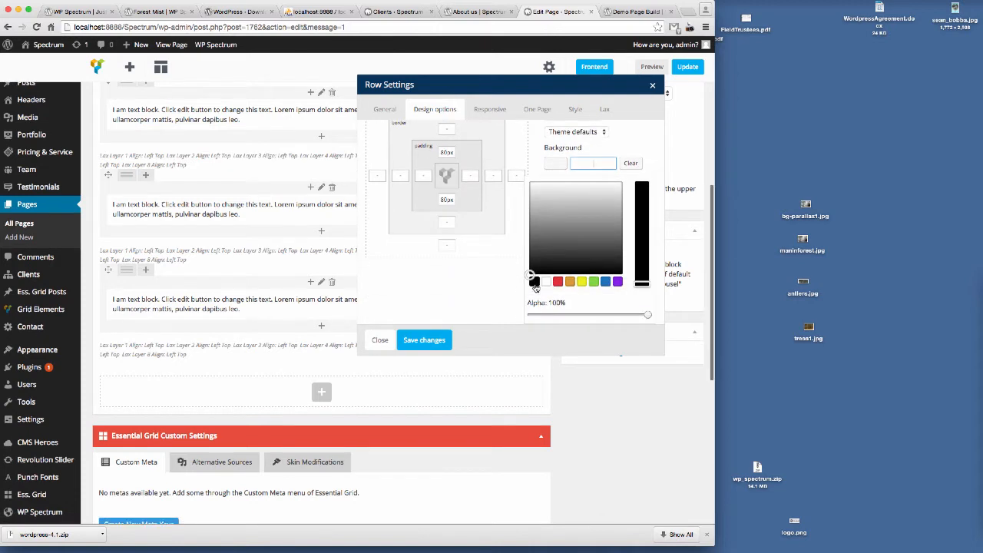
pyautogui.click(534, 282)
pyautogui.moveTo(583, 164); pyautogui.dragTo(617, 163)
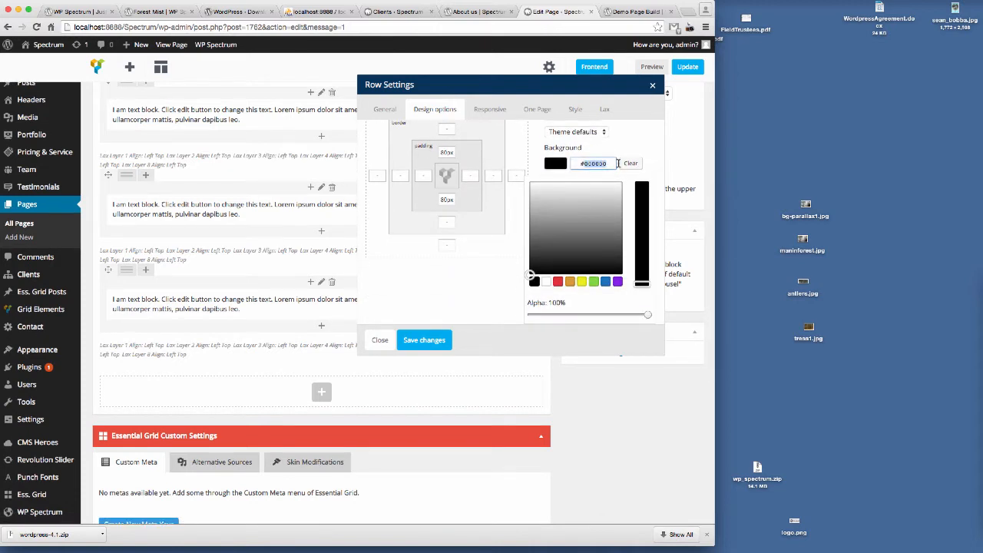
pyautogui.write('#222222')
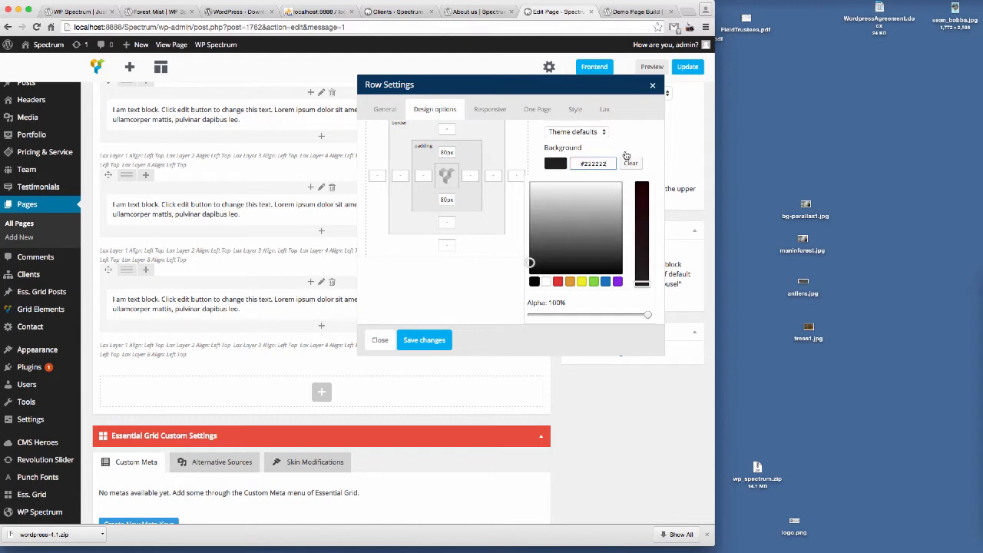
pyautogui.click(429, 341)
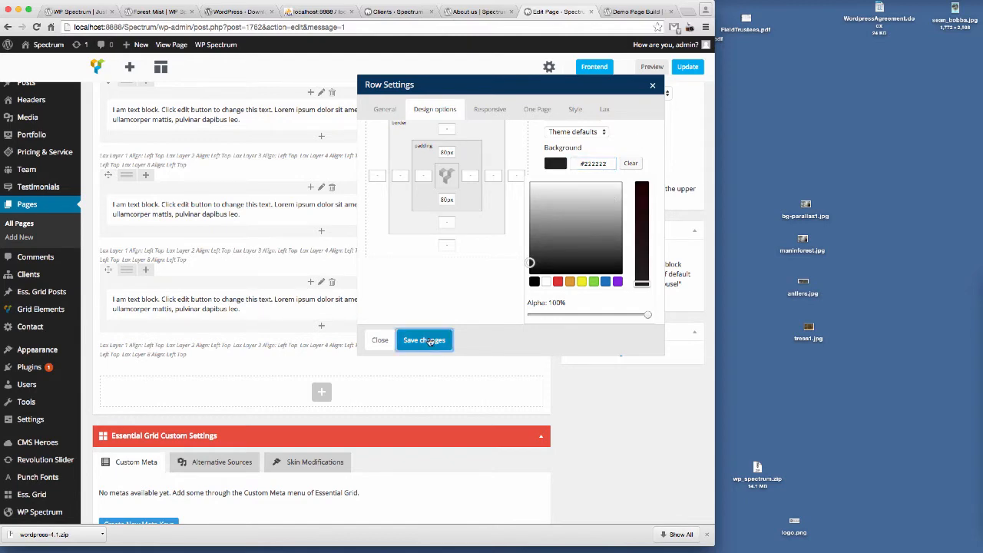
pyautogui.scroll(3, 522, 399)
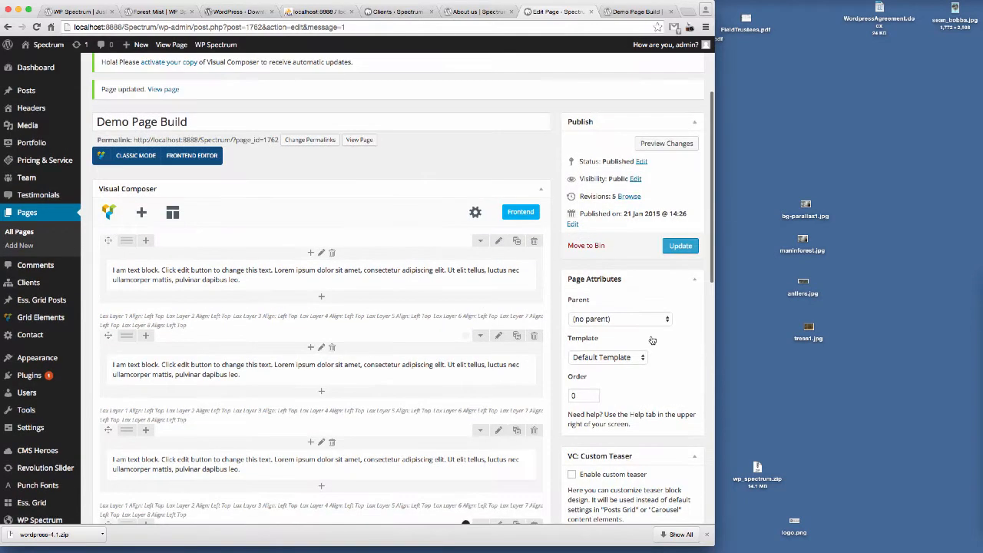
pyautogui.click(679, 246)
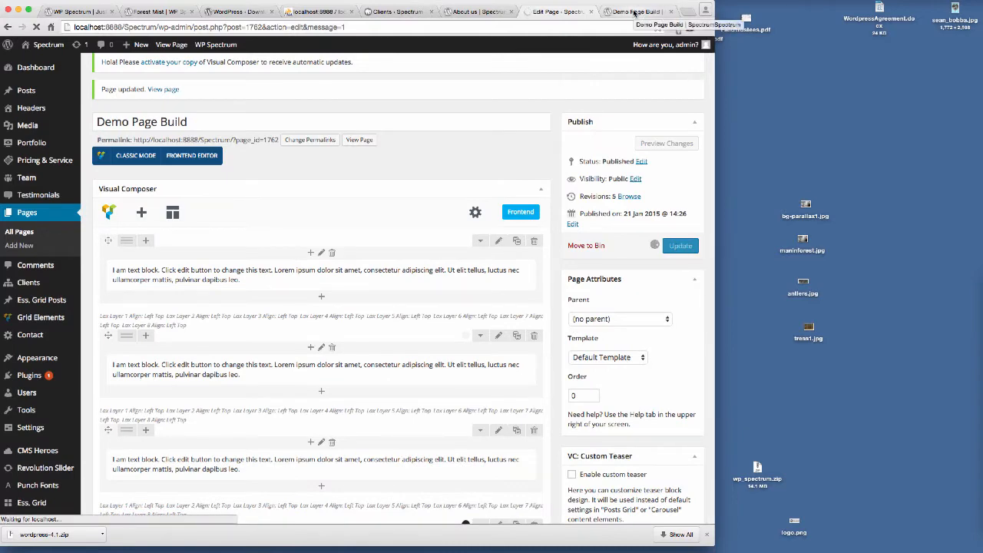
# Step: Reload the preview tab and scroll through the rows to review the dark fourth row
pyautogui.click(634, 12)
pyautogui.click(285, 29)
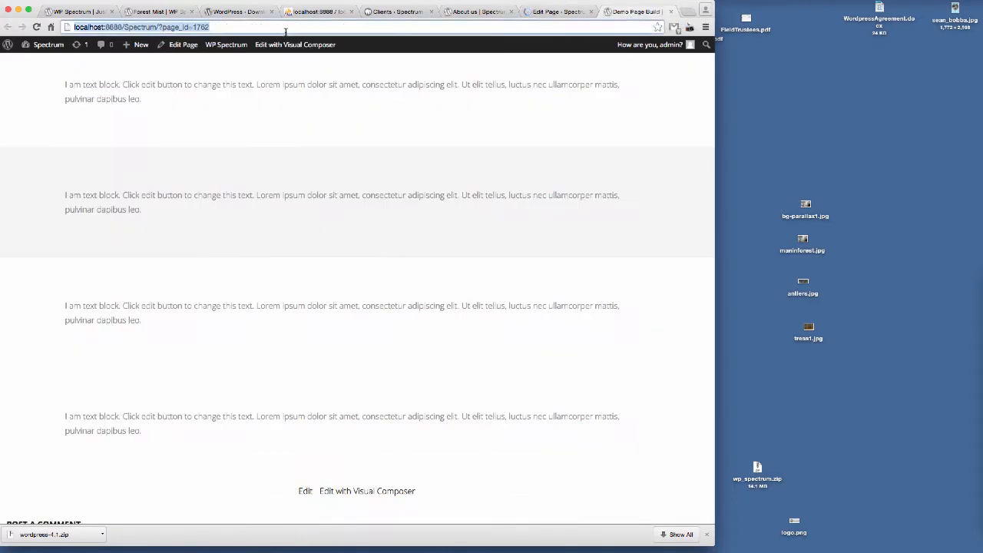
pyautogui.press('Return')
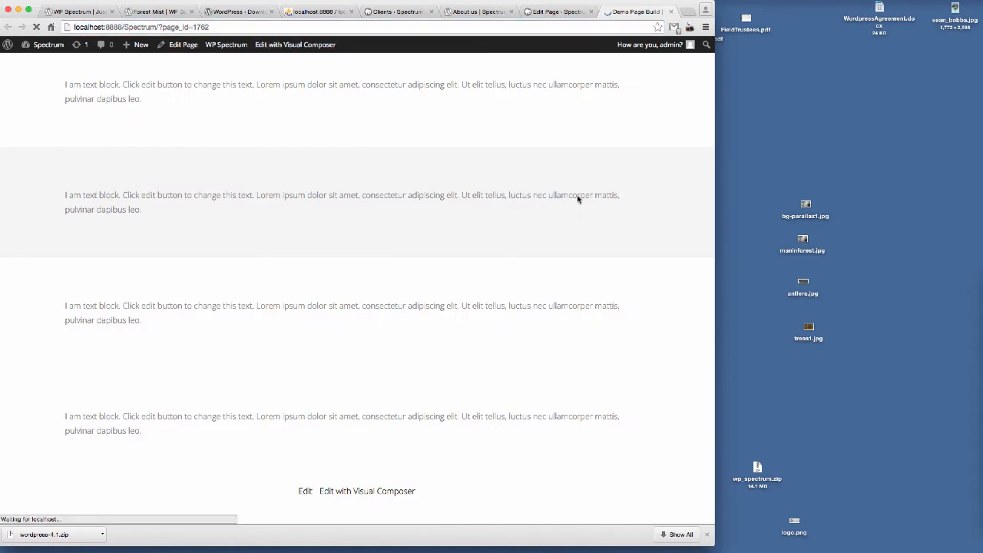
pyautogui.scroll(-10, 616, 187)
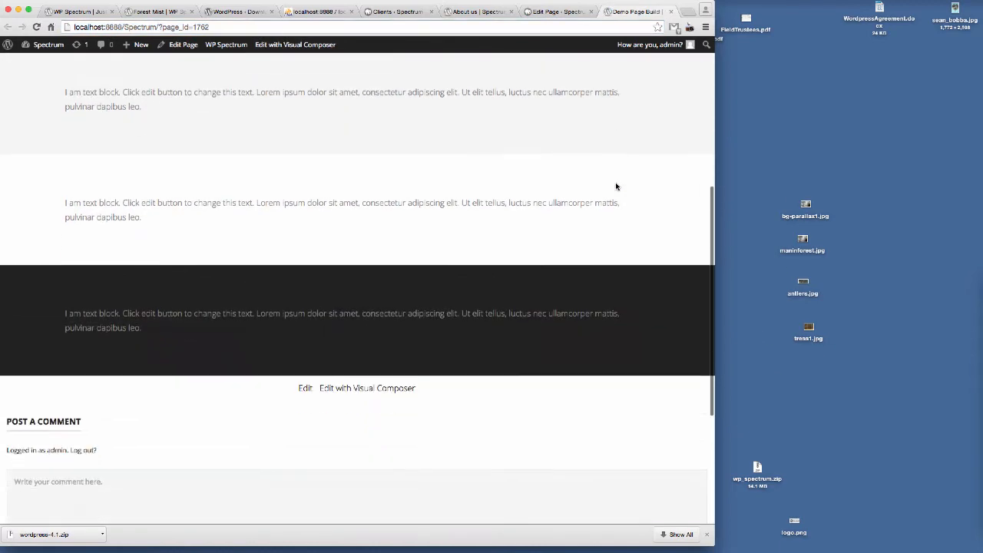
pyautogui.scroll(4, 616, 186)
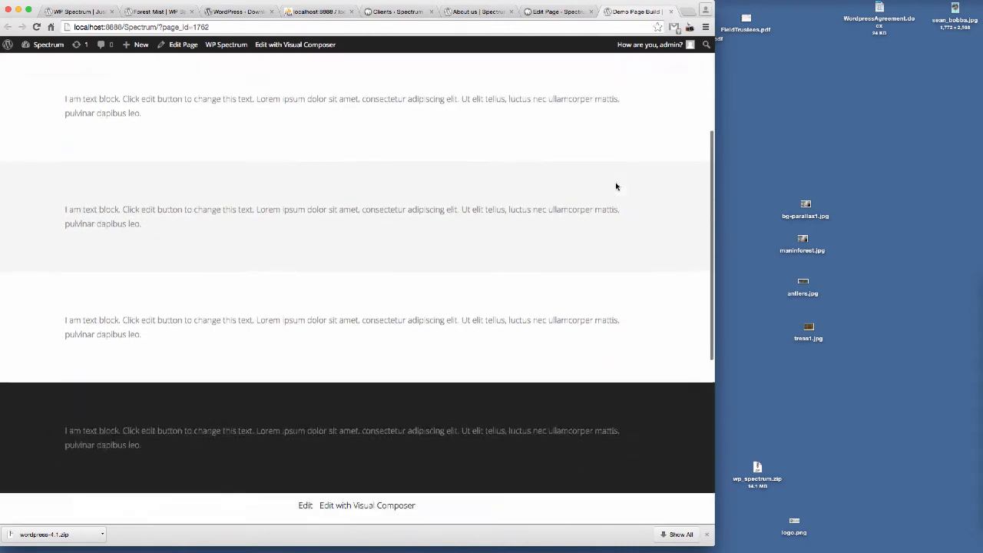
pyautogui.scroll(5, 454, 281)
pyautogui.scroll(-1, 455, 256)
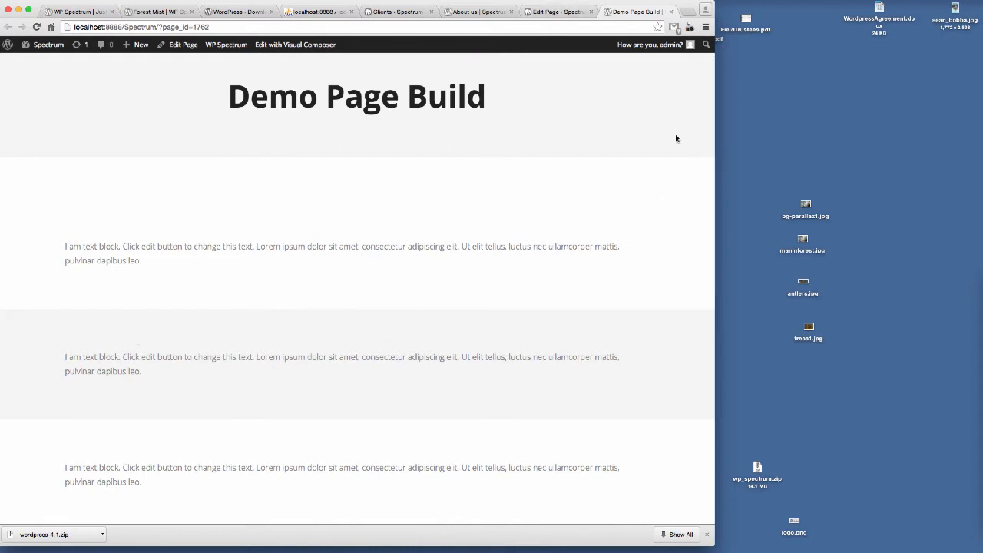
# Step: Open the second row's settings and set its row style to Custom
pyautogui.click(558, 13)
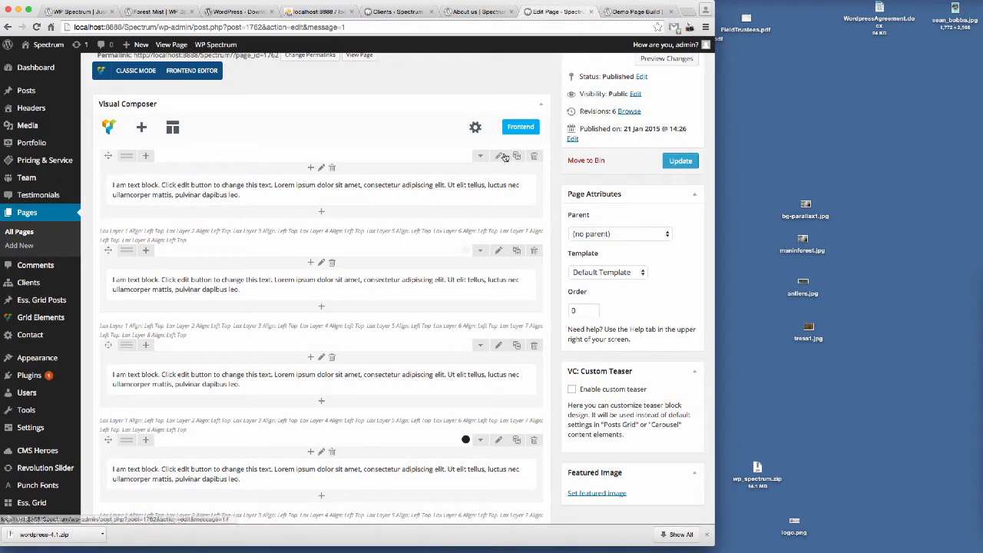
pyautogui.click(640, 12)
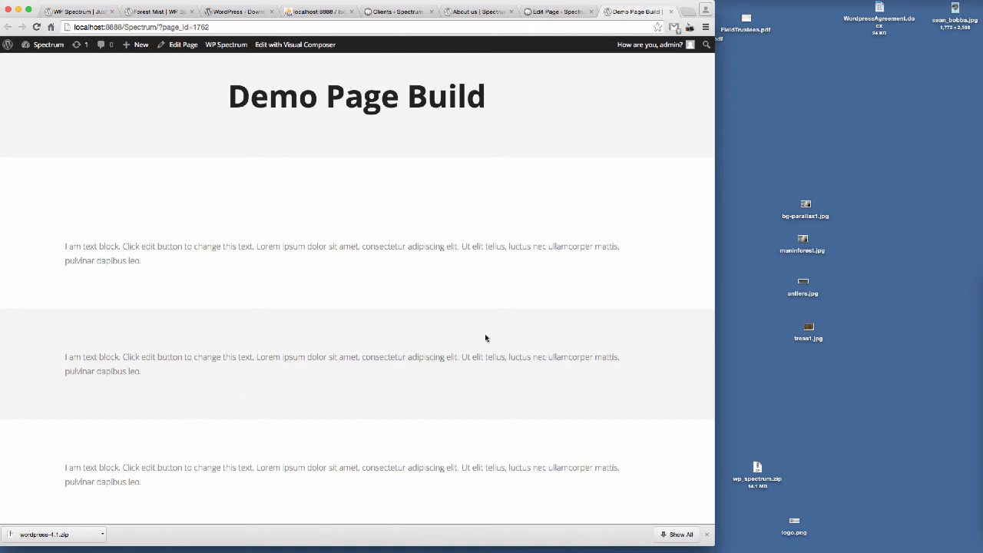
pyautogui.click(558, 11)
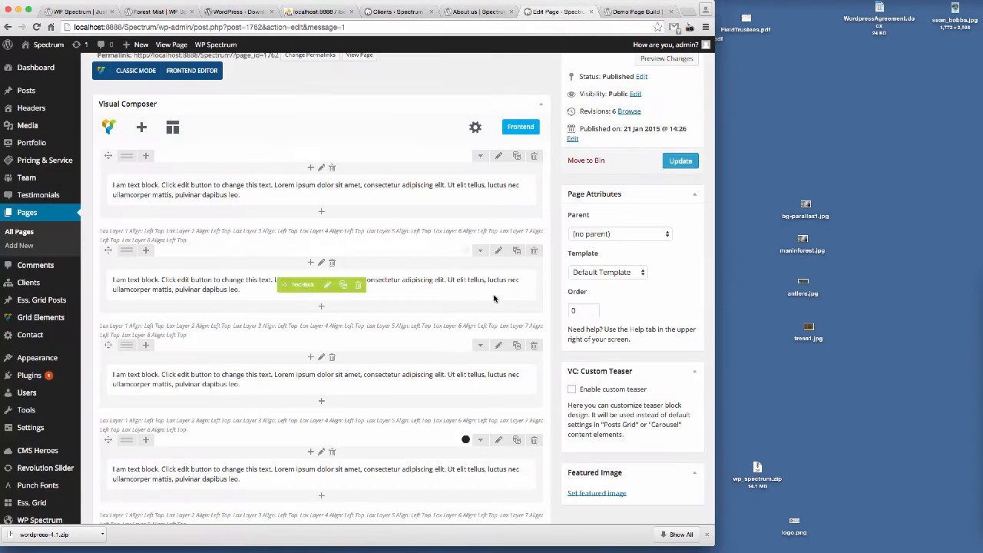
pyautogui.click(498, 251)
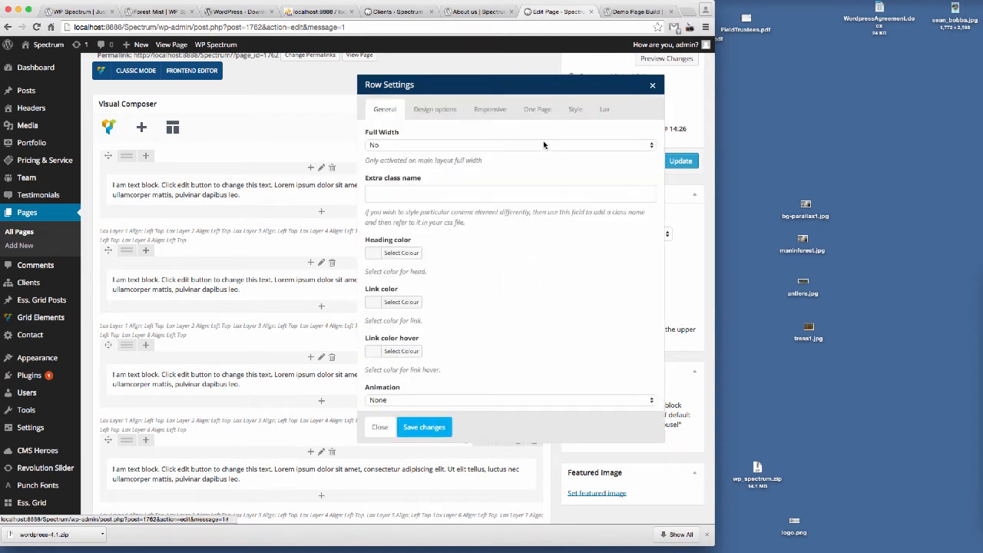
pyautogui.click(573, 110)
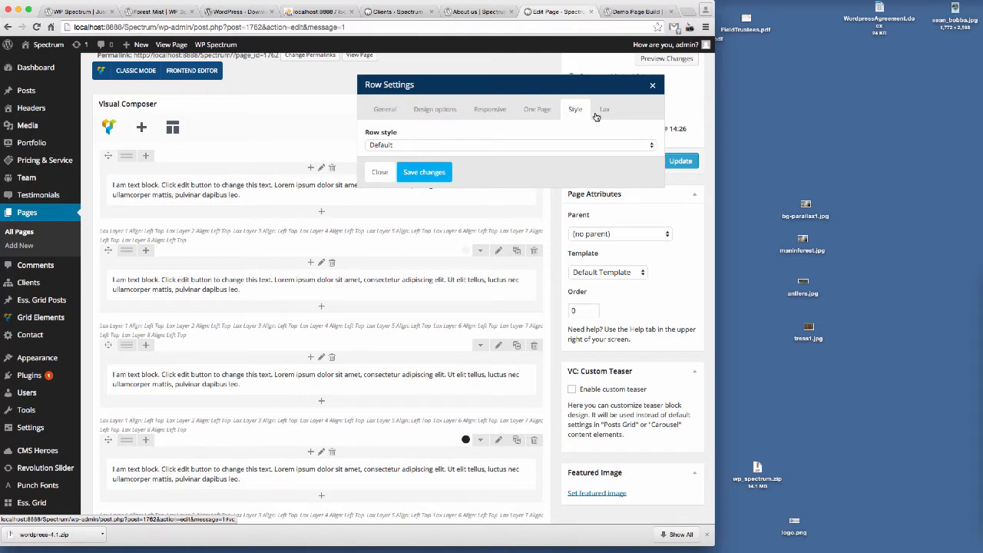
pyautogui.click(405, 146)
pyautogui.click(399, 158)
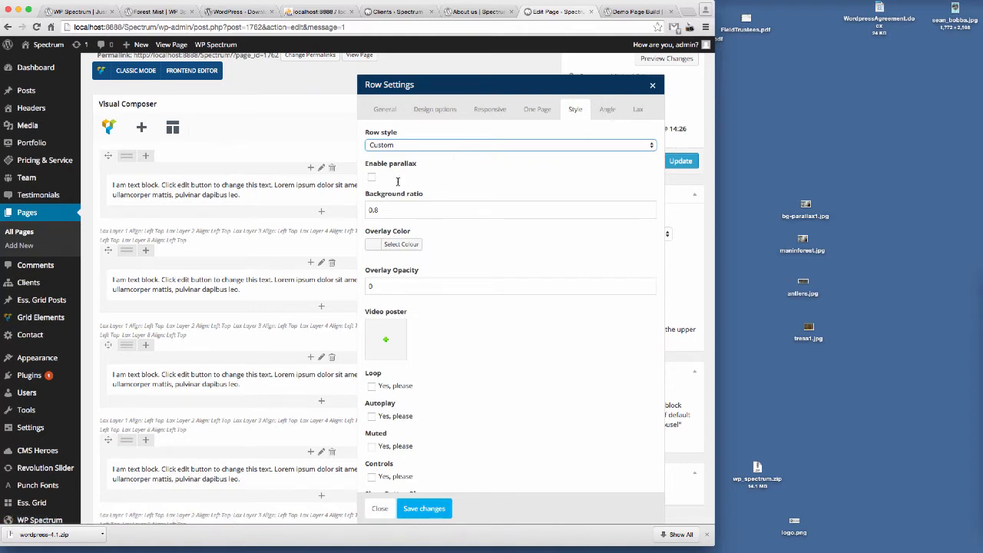
# Step: Enable the angle on the second row and set the angle position to Top Right
pyautogui.click(608, 110)
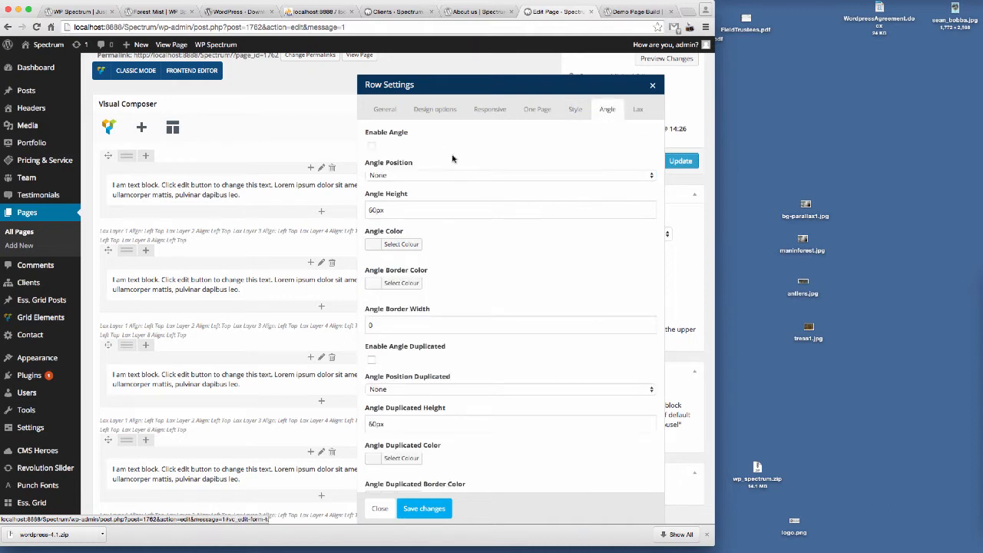
pyautogui.click(372, 147)
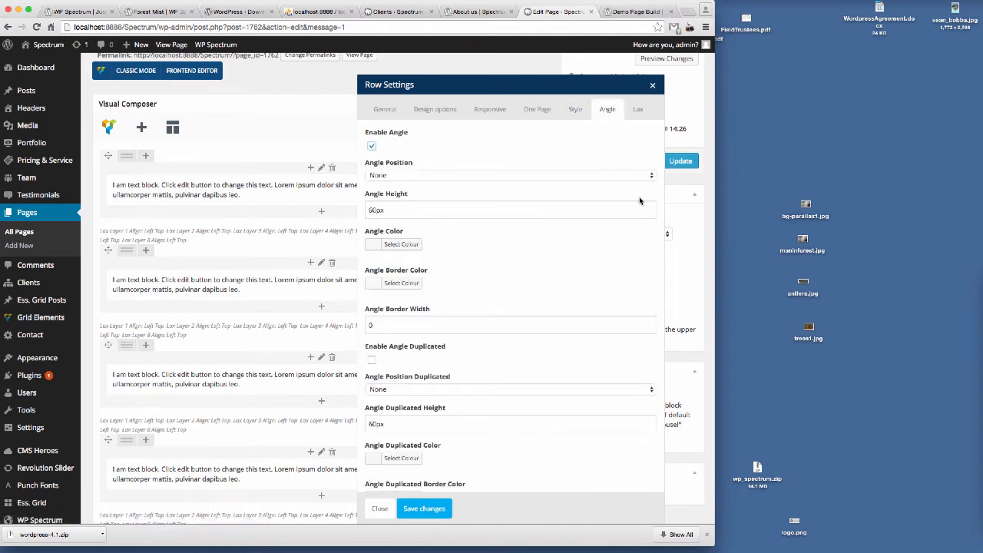
pyautogui.click(401, 176)
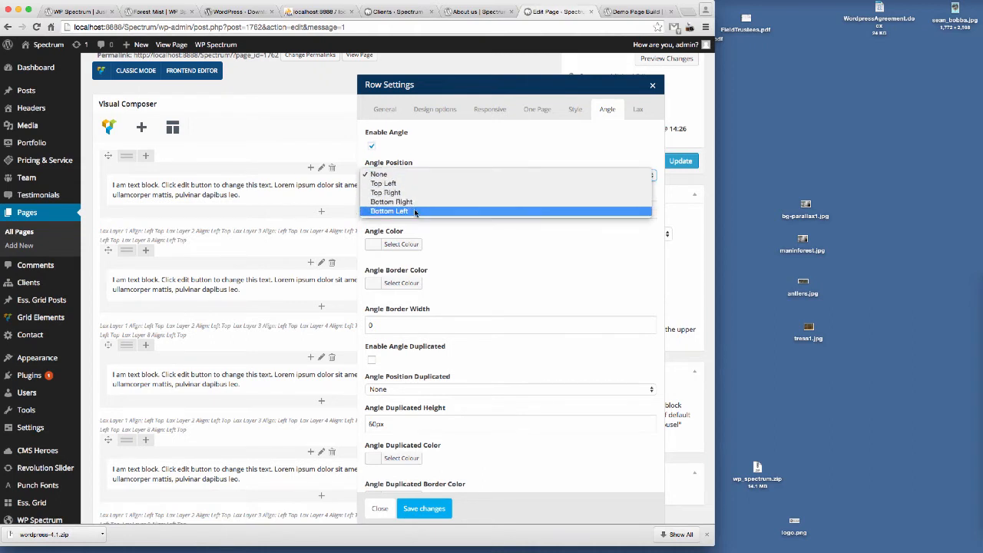
pyautogui.click(489, 129)
pyautogui.click(411, 175)
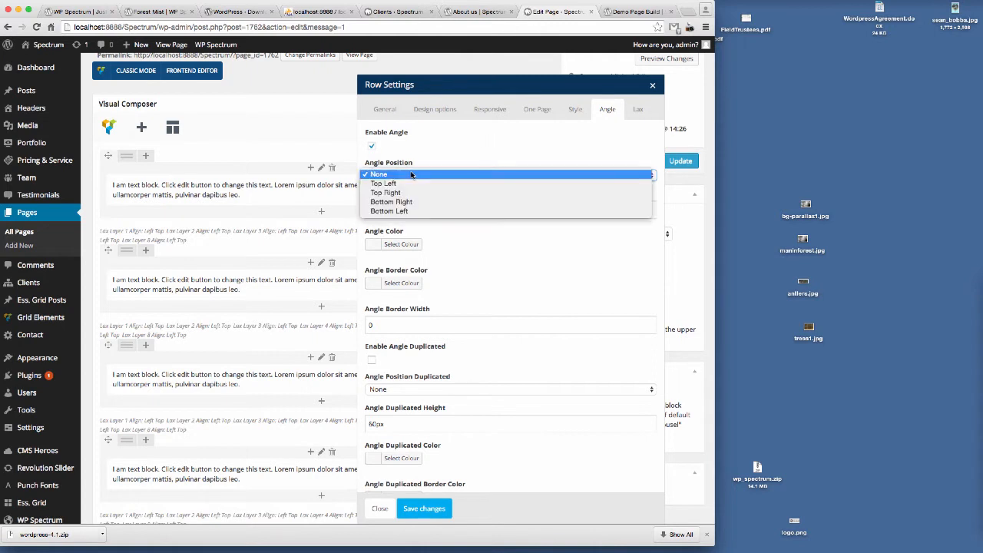
pyautogui.click(412, 193)
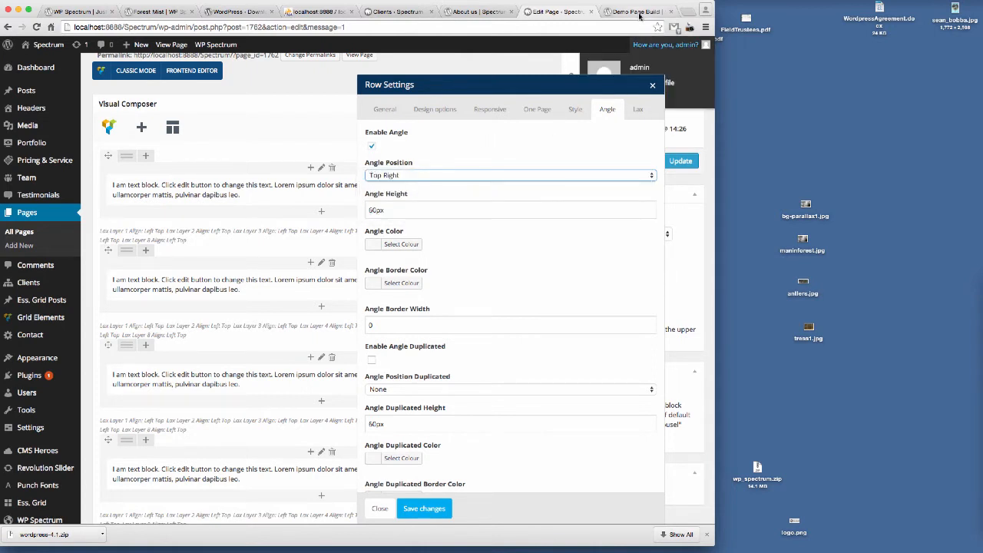
# Step: Set the second row's angle height to 100px
pyautogui.click(637, 12)
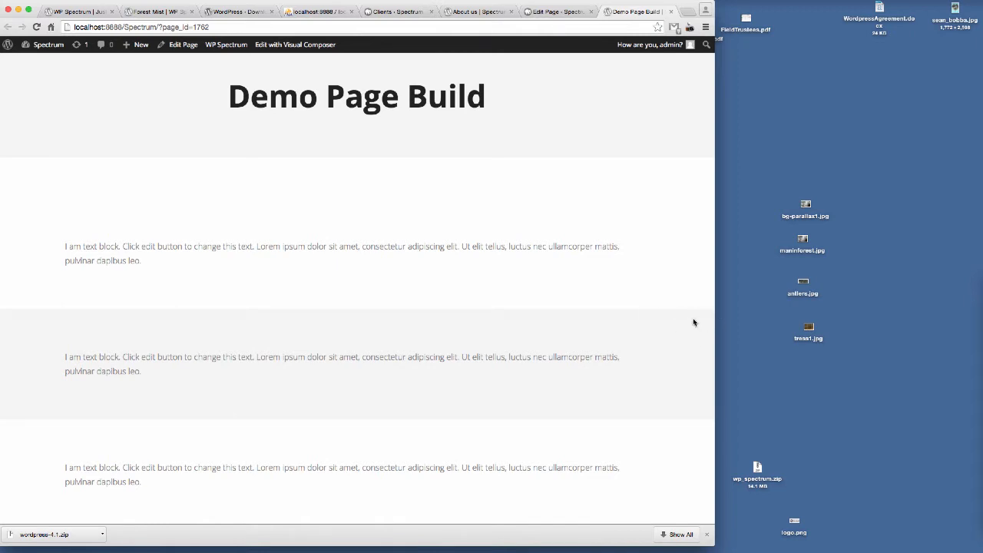
pyautogui.click(564, 12)
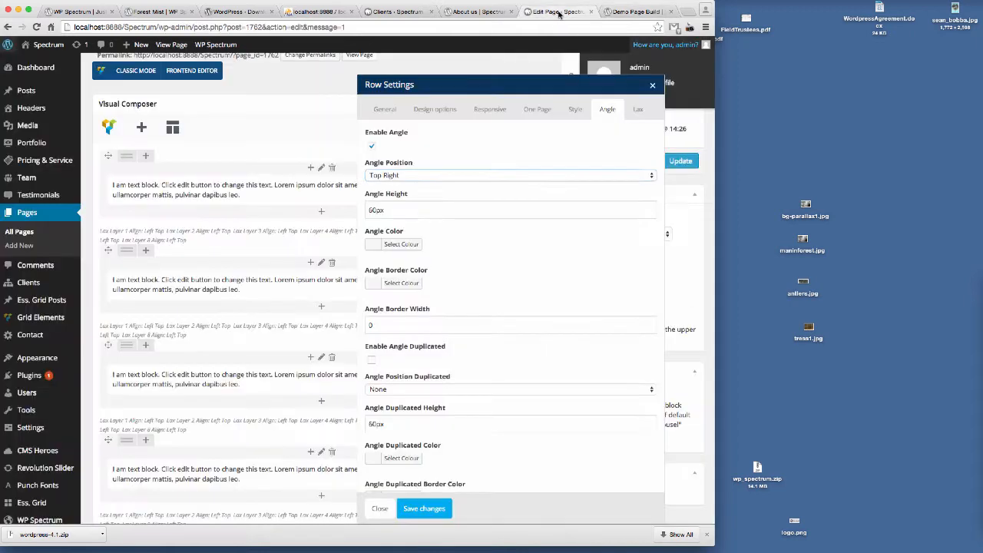
pyautogui.moveTo(373, 211); pyautogui.dragTo(351, 214)
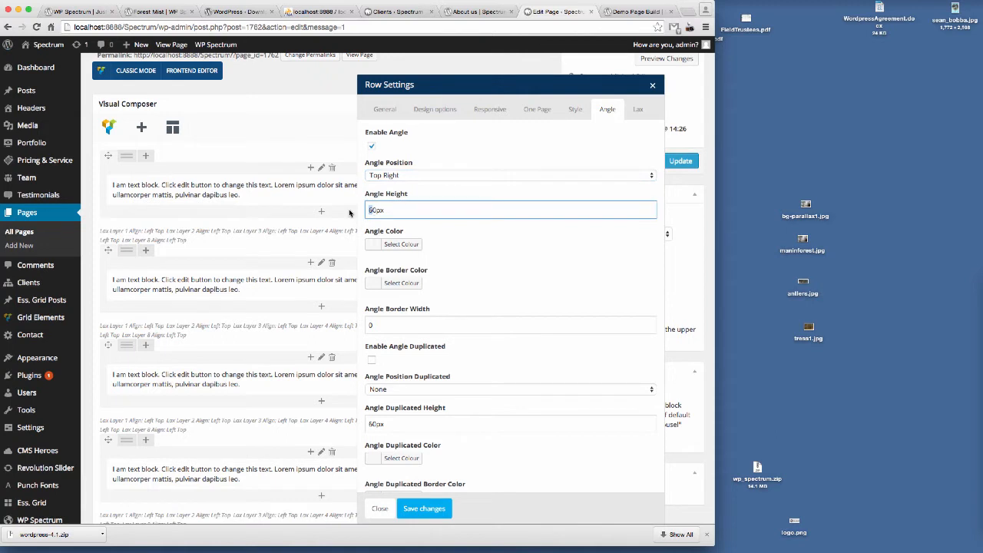
pyautogui.write('10')
# Step: Set the angle colour to white #ffffff and save the row settings
pyautogui.click(634, 11)
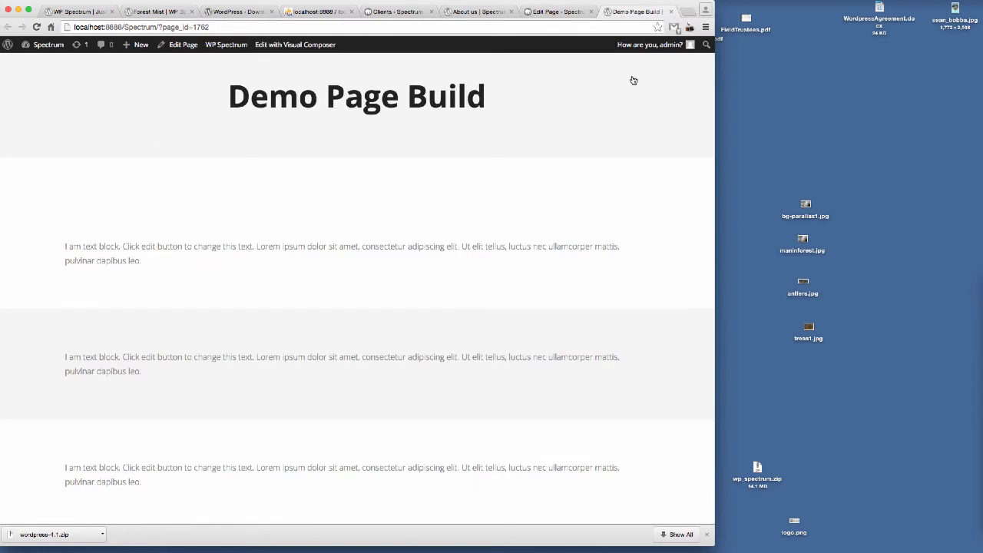
pyautogui.click(545, 13)
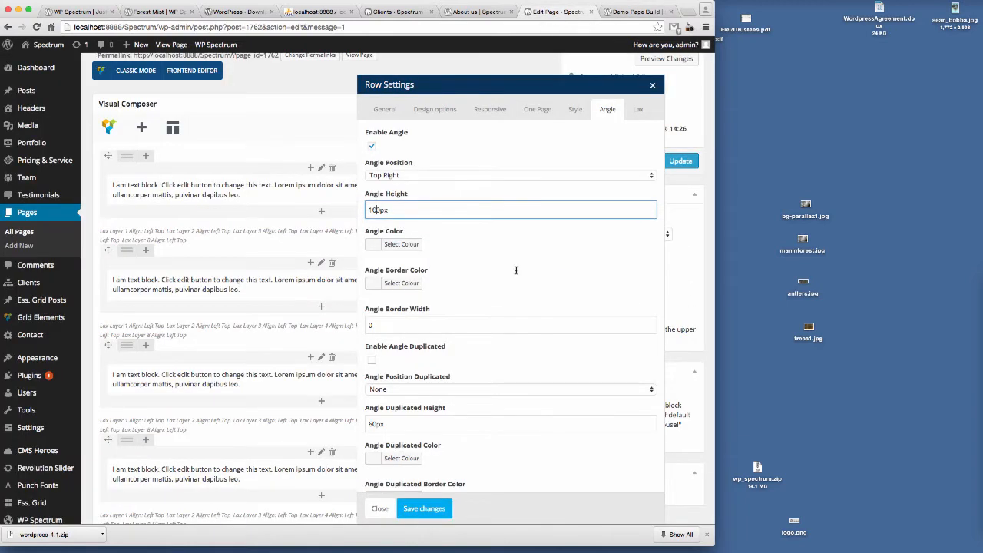
pyautogui.click(403, 244)
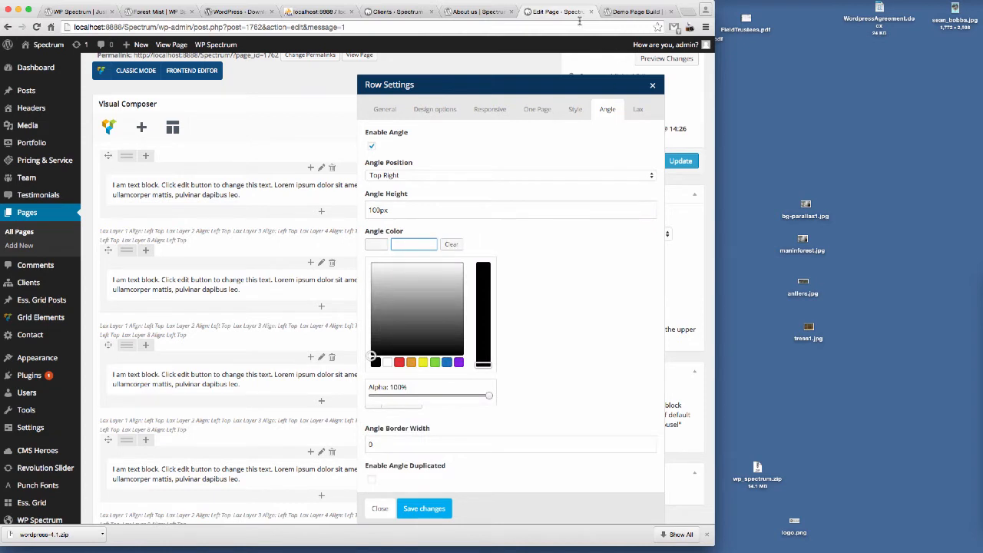
pyautogui.moveTo(419, 292); pyautogui.dragTo(404, 244)
pyautogui.click(581, 279)
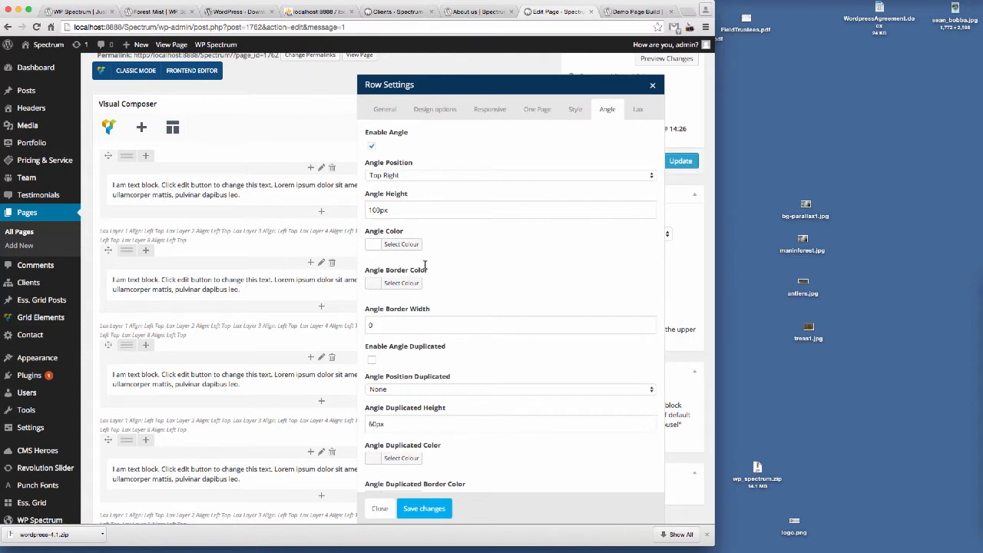
pyautogui.click(398, 251)
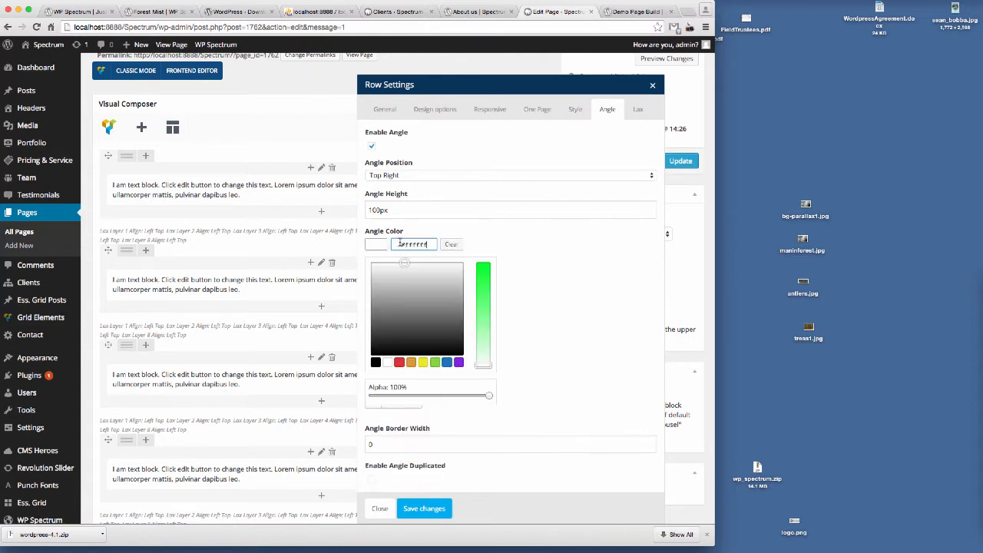
pyautogui.click(574, 257)
pyautogui.click(433, 515)
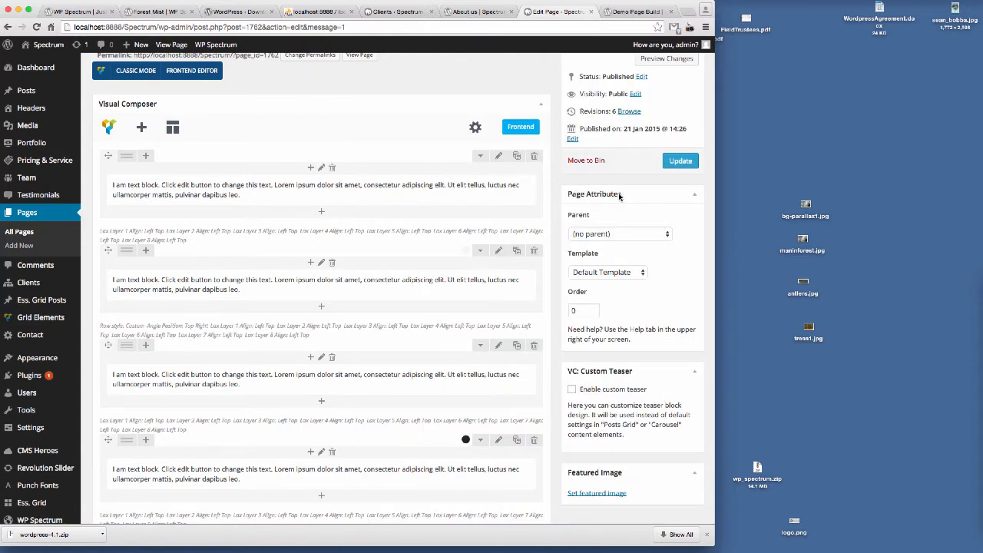
# Step: Update the page and reload the preview tab to view the angled row
pyautogui.click(683, 164)
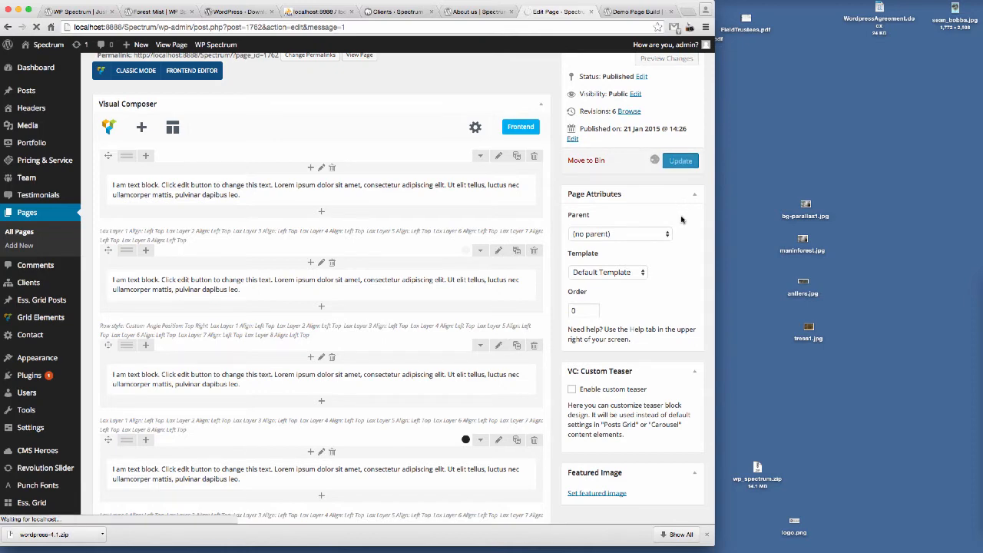
pyautogui.click(633, 12)
pyautogui.click(189, 28)
pyautogui.press('Return')
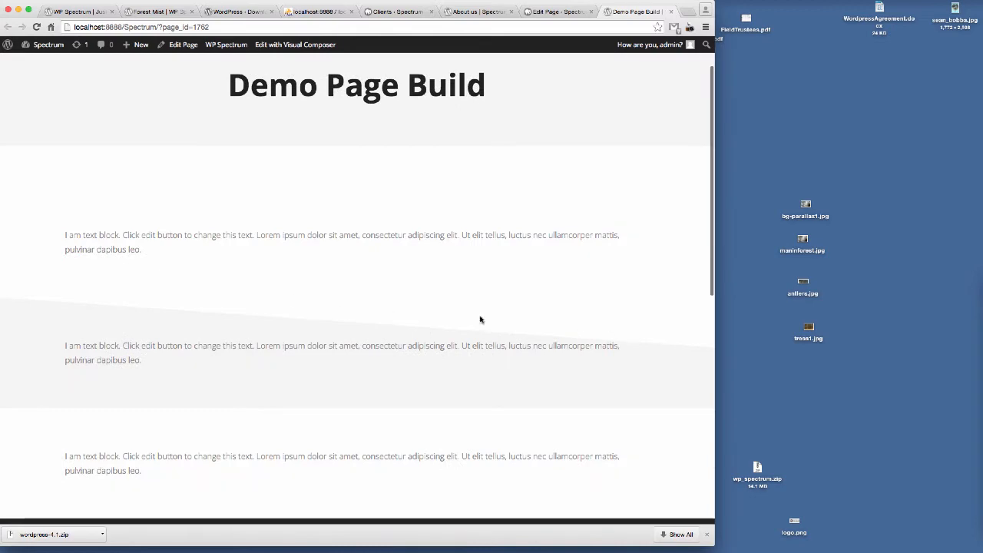
# Step: Reopen the second row's angle settings and change the angle colour to orange #dd9933
pyautogui.click(564, 12)
pyautogui.scroll(-5, 528, 287)
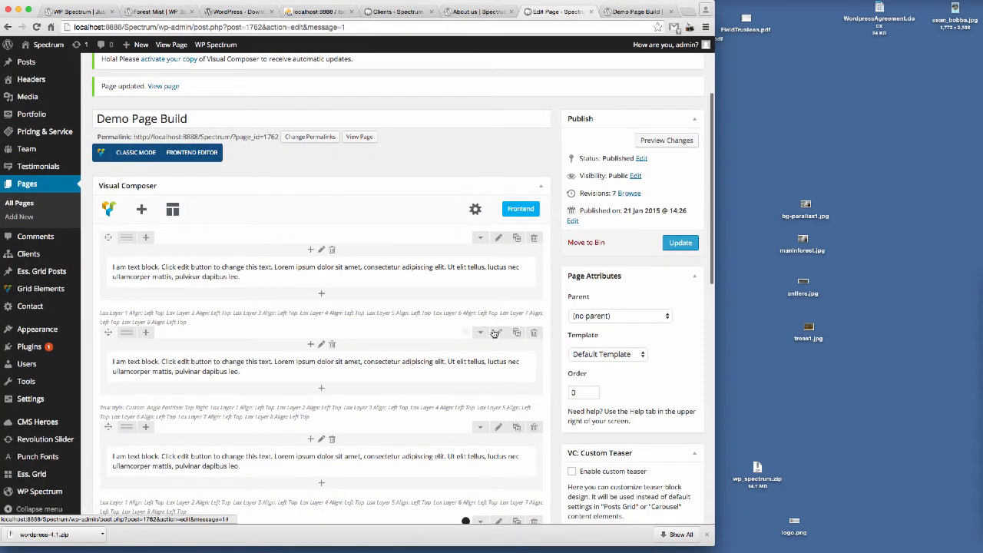
pyautogui.click(496, 333)
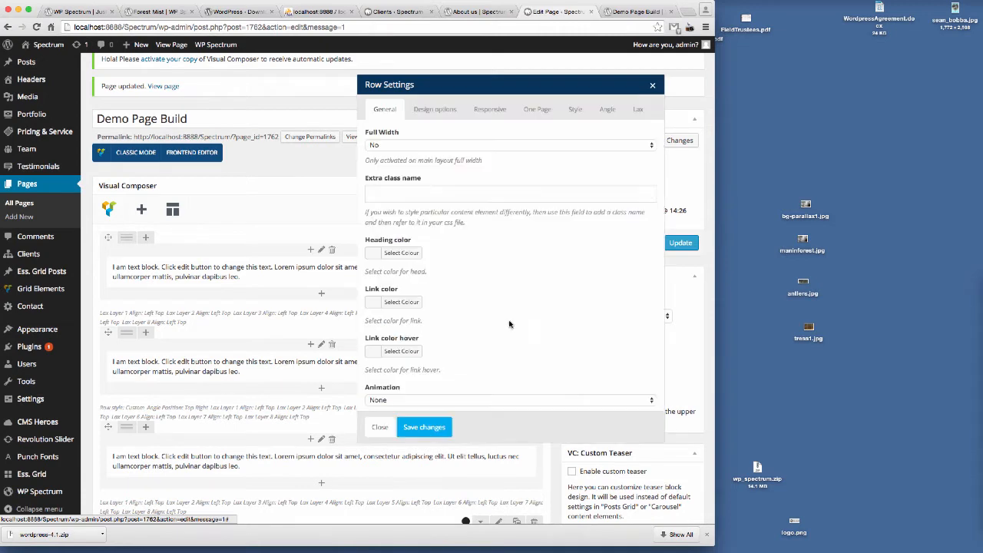
pyautogui.click(607, 112)
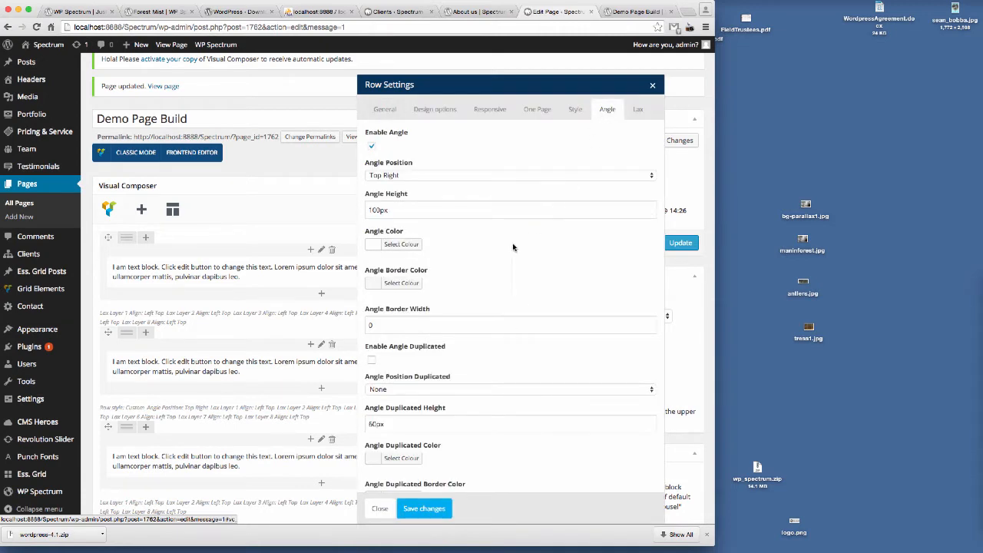
pyautogui.click(393, 244)
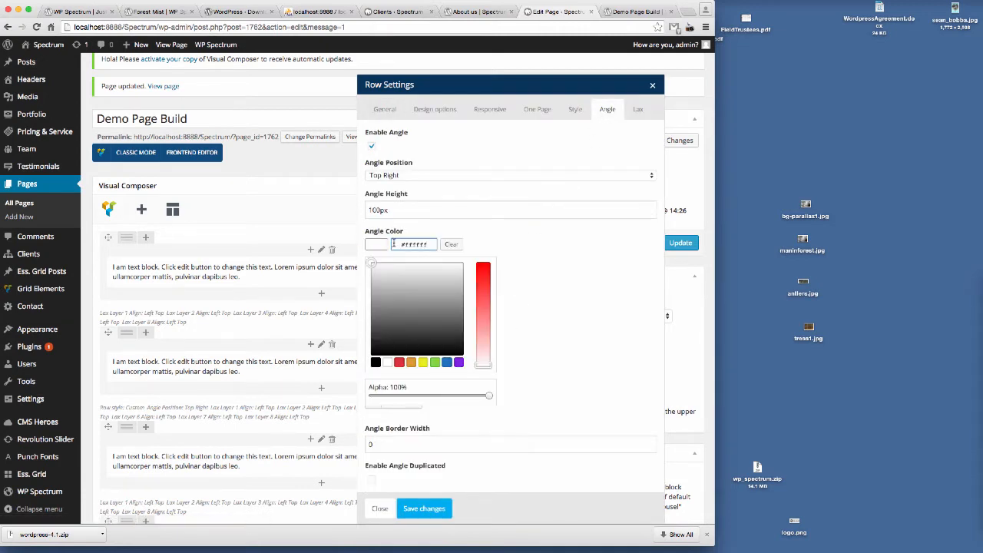
pyautogui.click(411, 361)
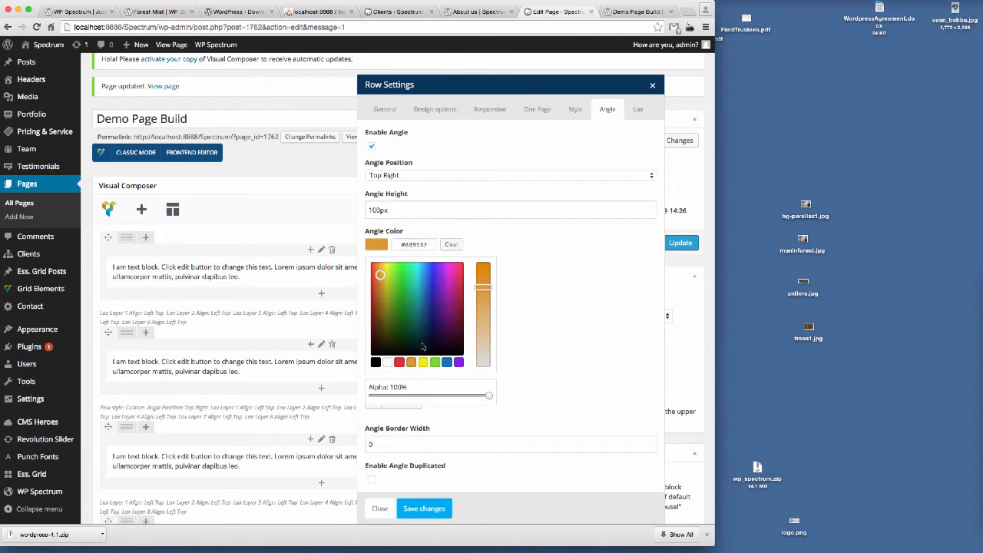
pyautogui.click(584, 297)
# Step: Set the angle height to 80px, save the row settings, and update the page
pyautogui.moveTo(377, 210); pyautogui.dragTo(357, 213)
pyautogui.write('8')
pyautogui.click(559, 264)
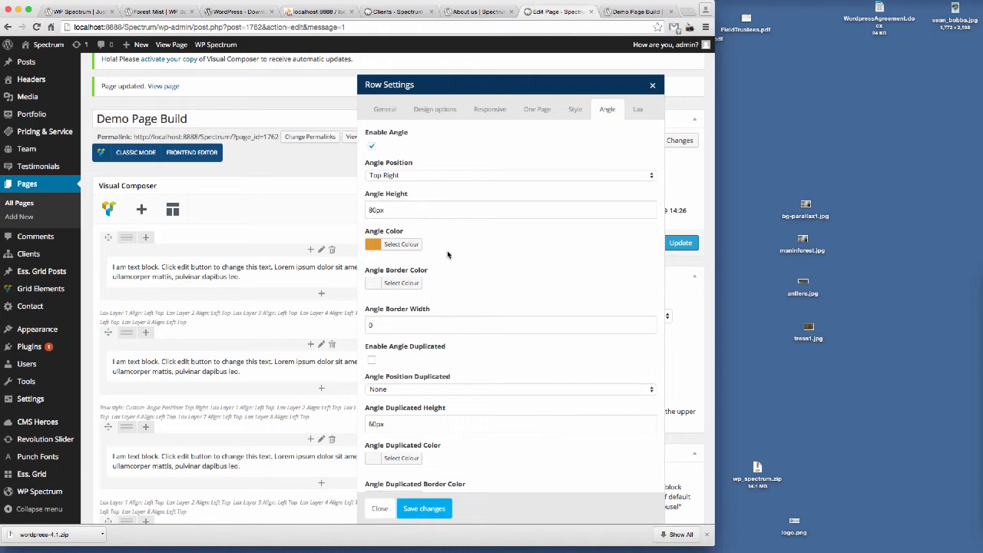
pyautogui.click(428, 507)
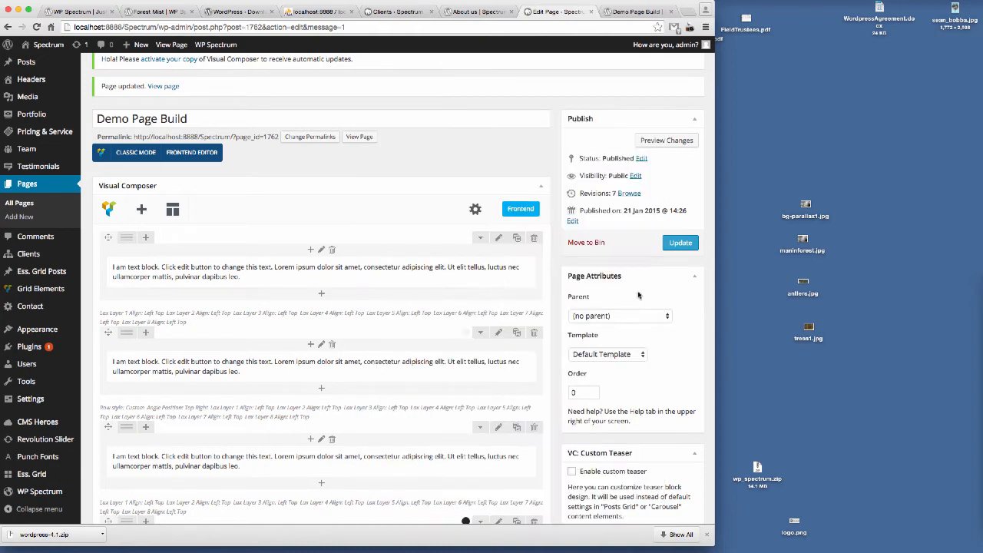
pyautogui.click(679, 243)
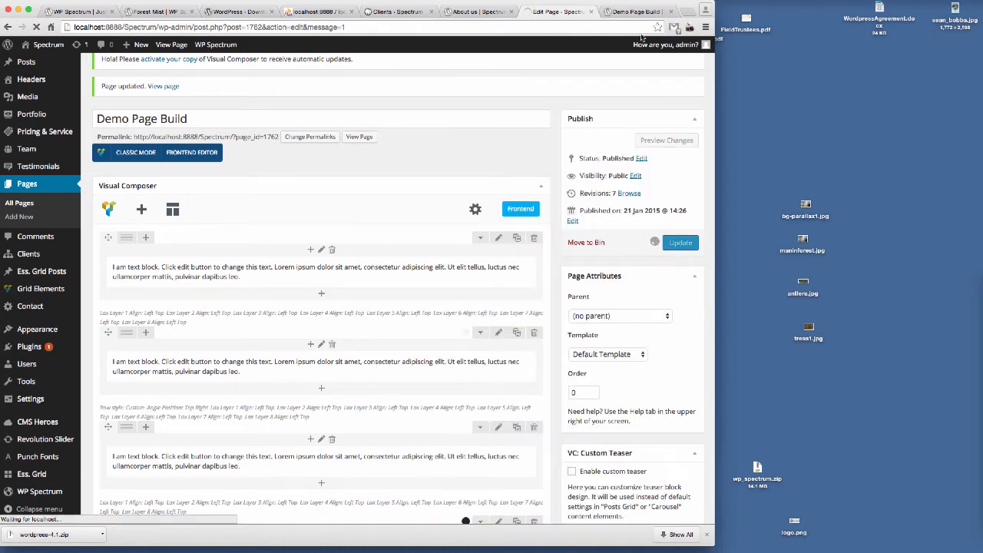
# Step: Reload the preview tab to view the orange angled row
pyautogui.click(637, 11)
pyautogui.click(279, 27)
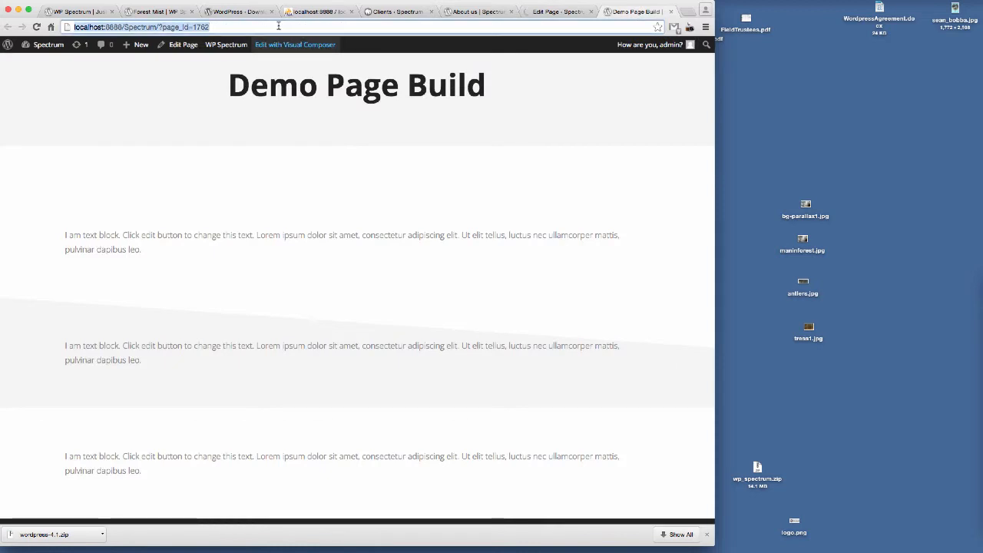
pyautogui.press('Return')
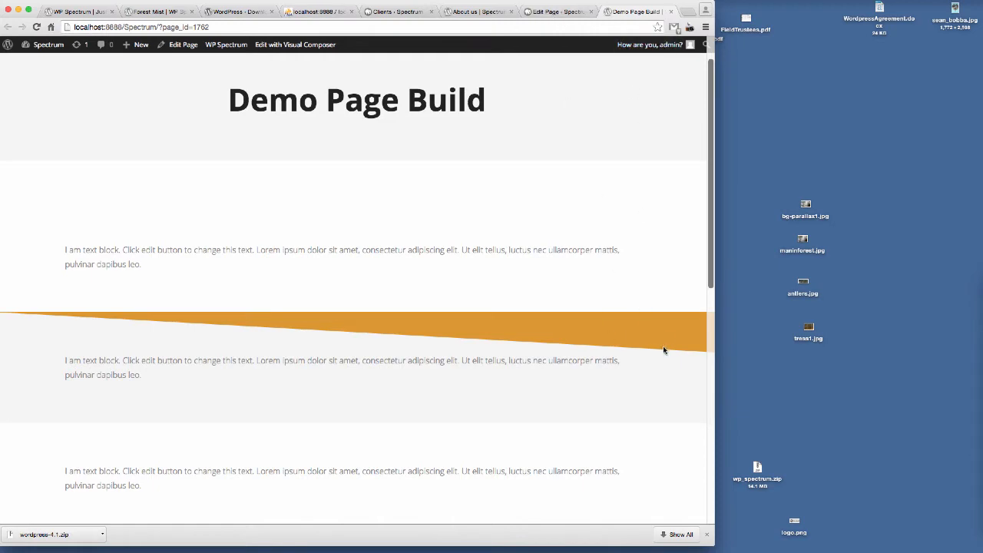
# Step: Reopen the second row's angle settings, set the angle colour to white, and save the row settings
pyautogui.click(567, 13)
pyautogui.scroll(-3, 528, 286)
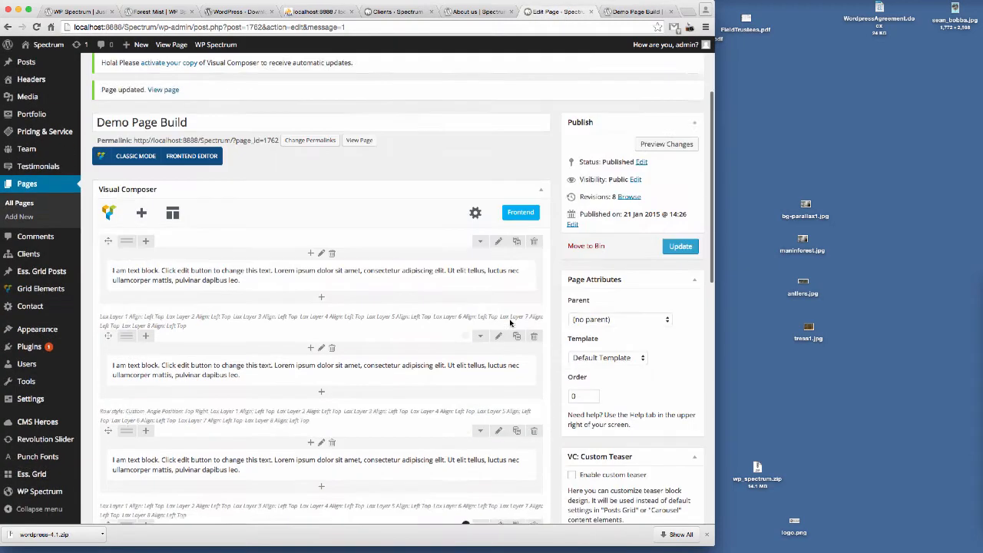
pyautogui.click(498, 299)
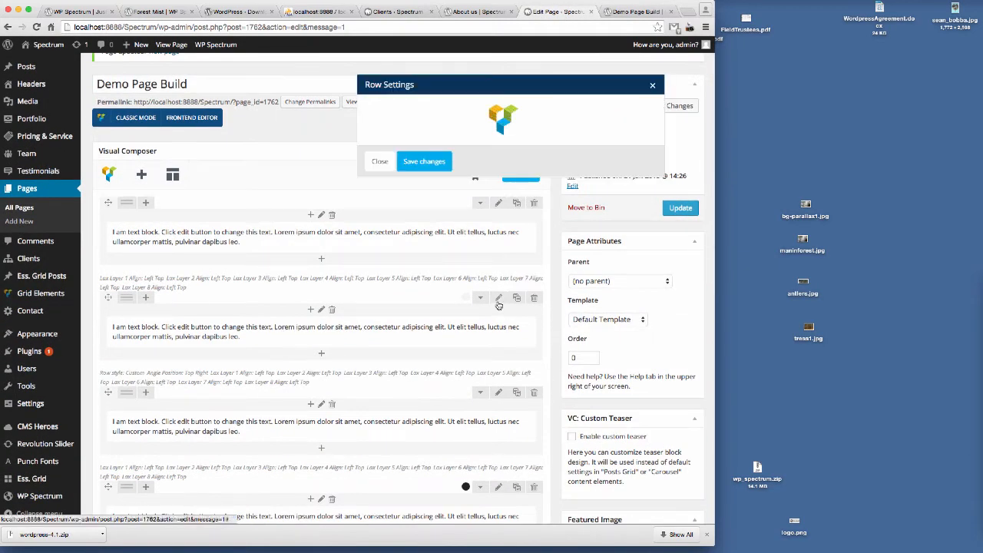
pyautogui.click(607, 109)
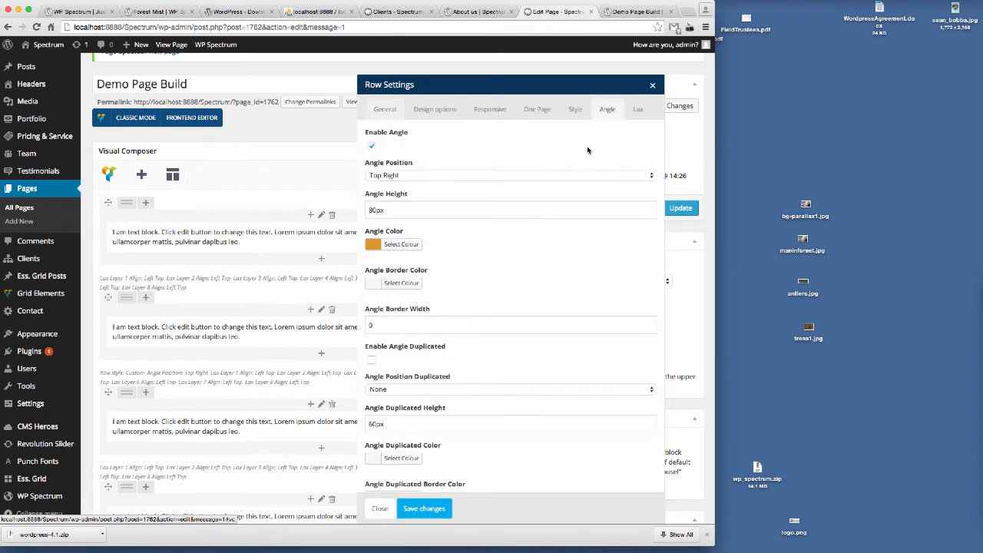
pyautogui.click(394, 245)
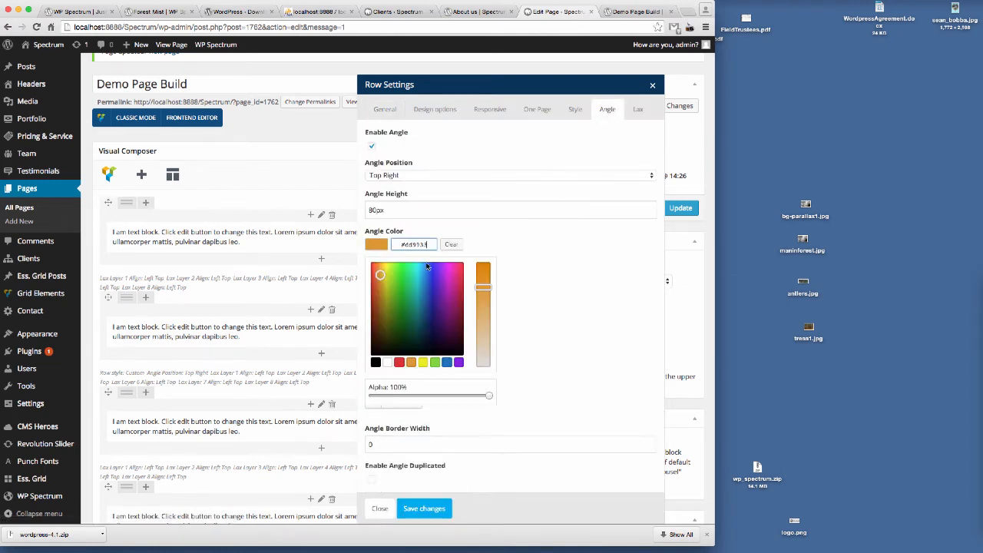
pyautogui.click(388, 361)
pyautogui.click(573, 314)
pyautogui.click(428, 509)
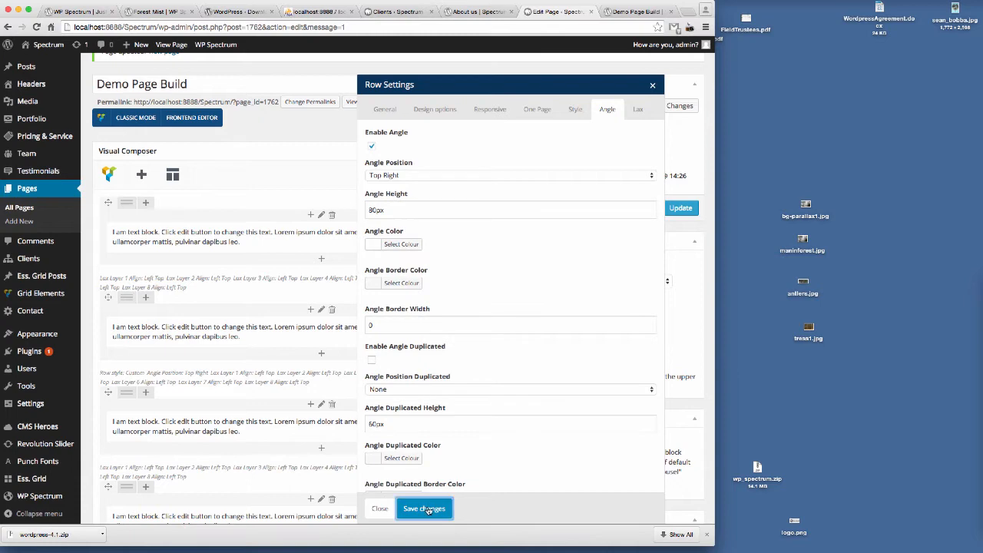
# Step: Enable the duplicated angle on the second row and set its duplicated position to Bottom Right
pyautogui.click(635, 11)
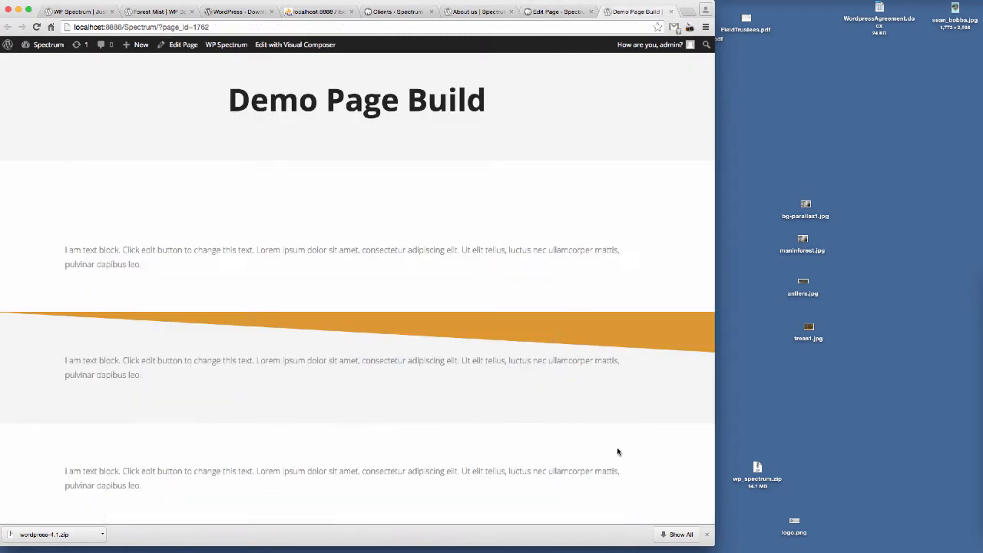
pyautogui.scroll(-2, 680, 419)
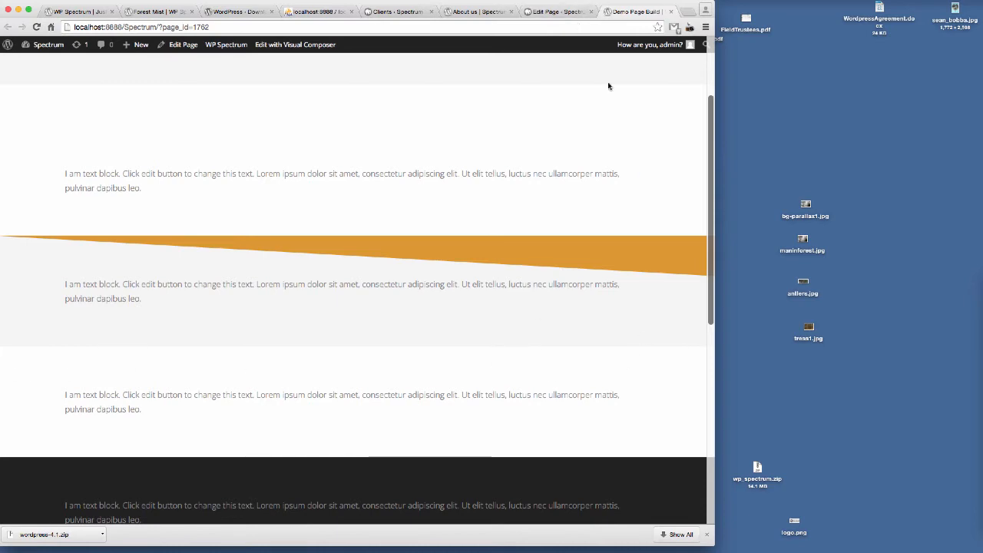
pyautogui.click(558, 12)
pyautogui.scroll(-1, 507, 322)
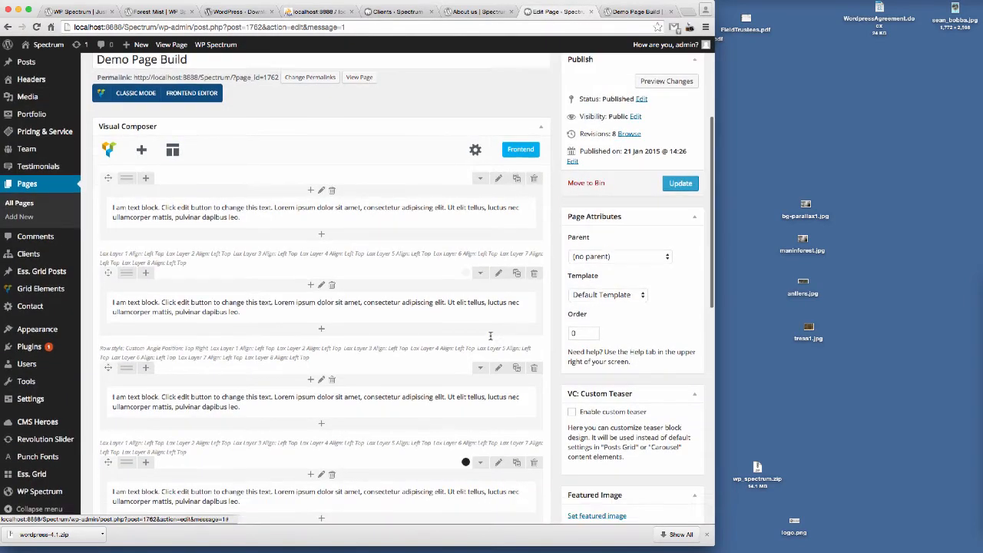
pyautogui.click(498, 275)
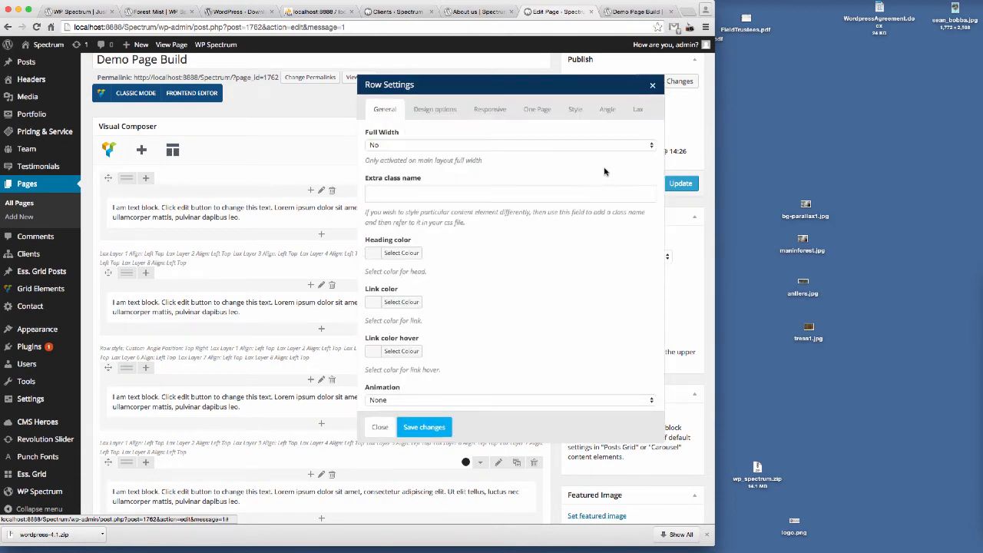
pyautogui.click(608, 110)
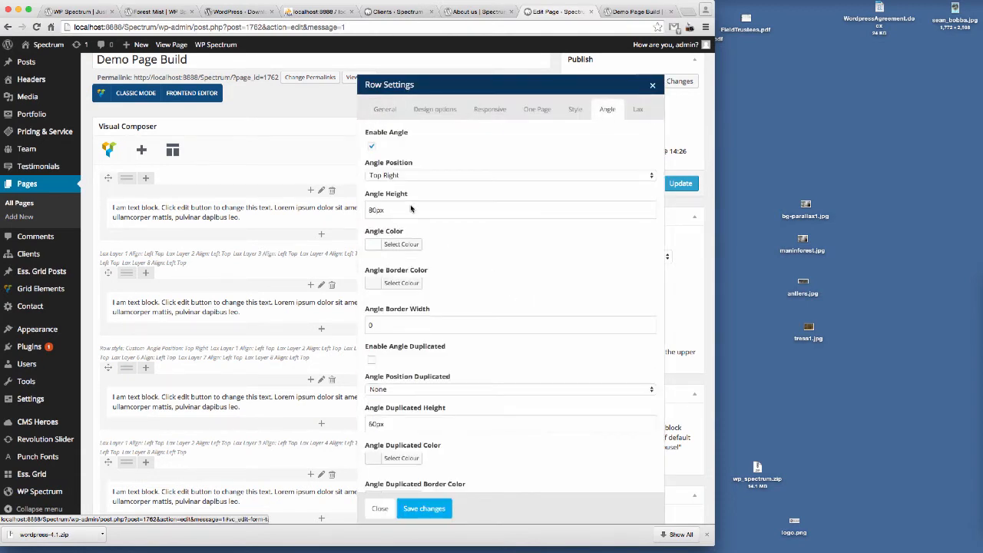
pyautogui.click(372, 148)
pyautogui.scroll(-2, 452, 267)
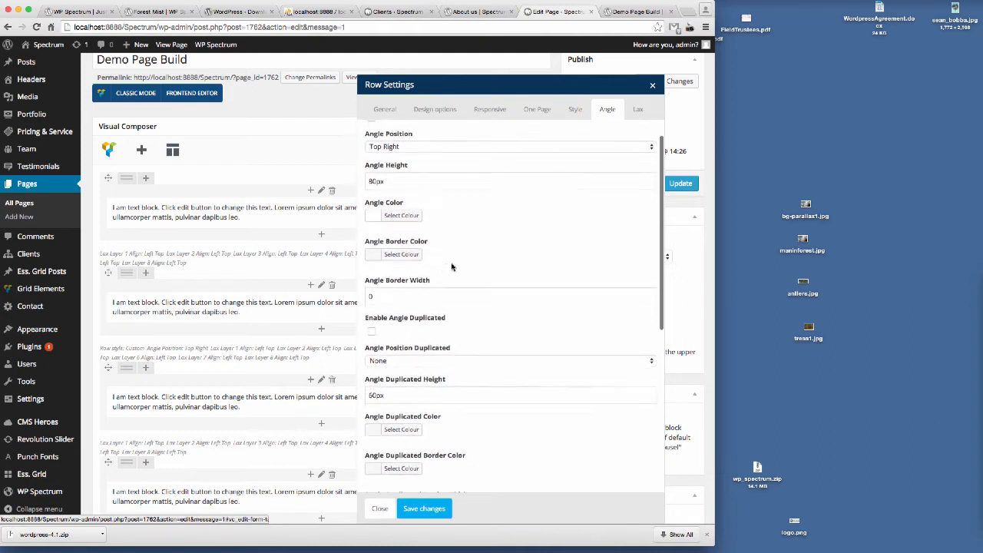
pyautogui.scroll(-1, 461, 248)
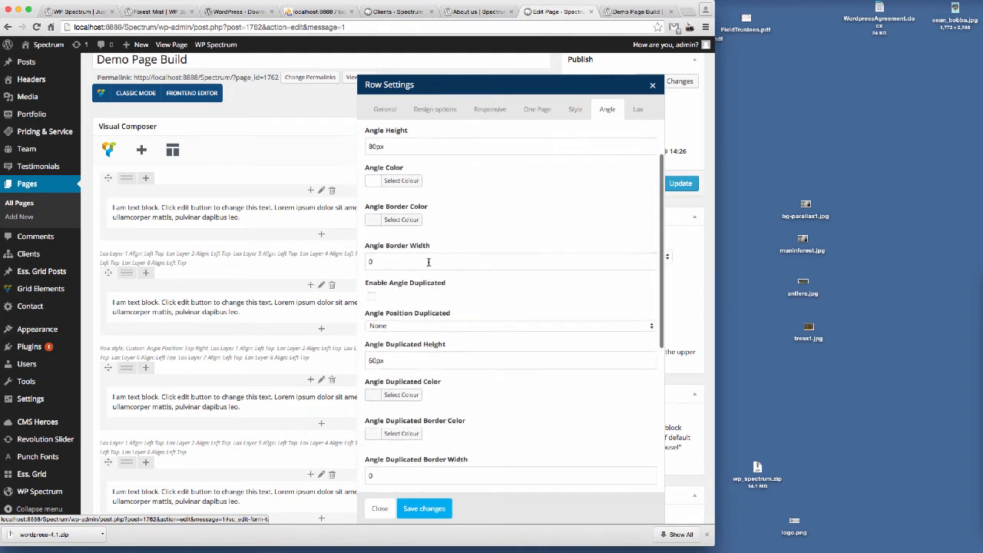
pyautogui.scroll(-1, 481, 288)
pyautogui.scroll(-1, 482, 288)
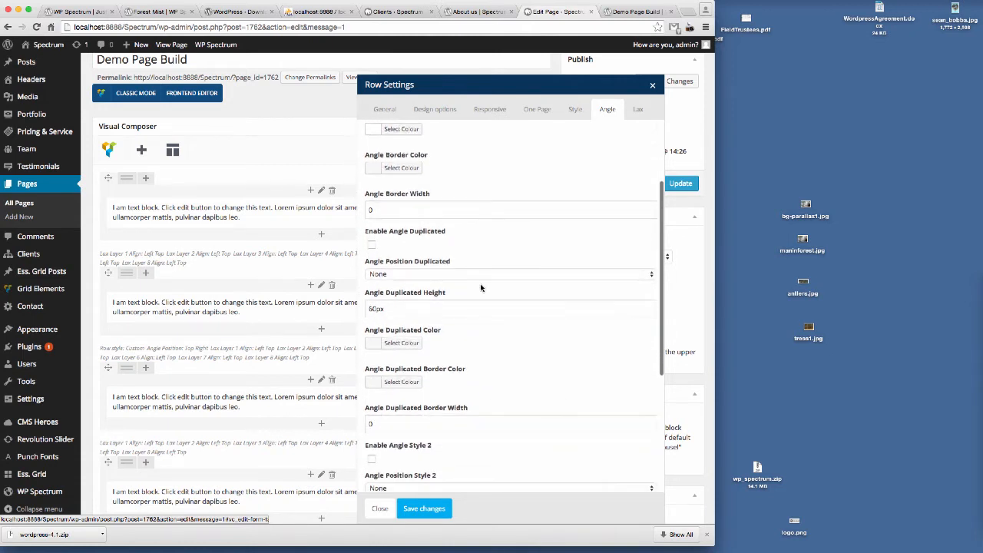
pyautogui.click(372, 245)
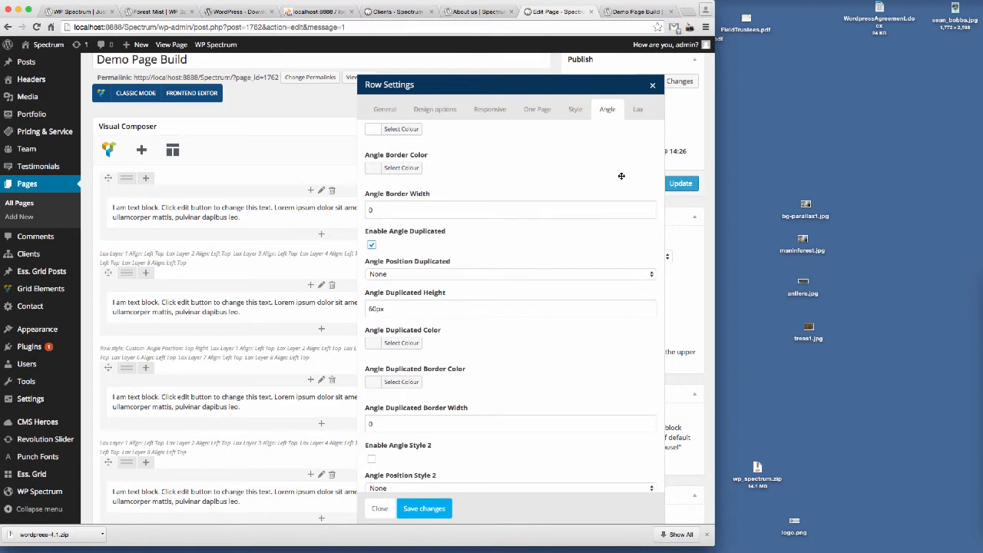
pyautogui.click(398, 274)
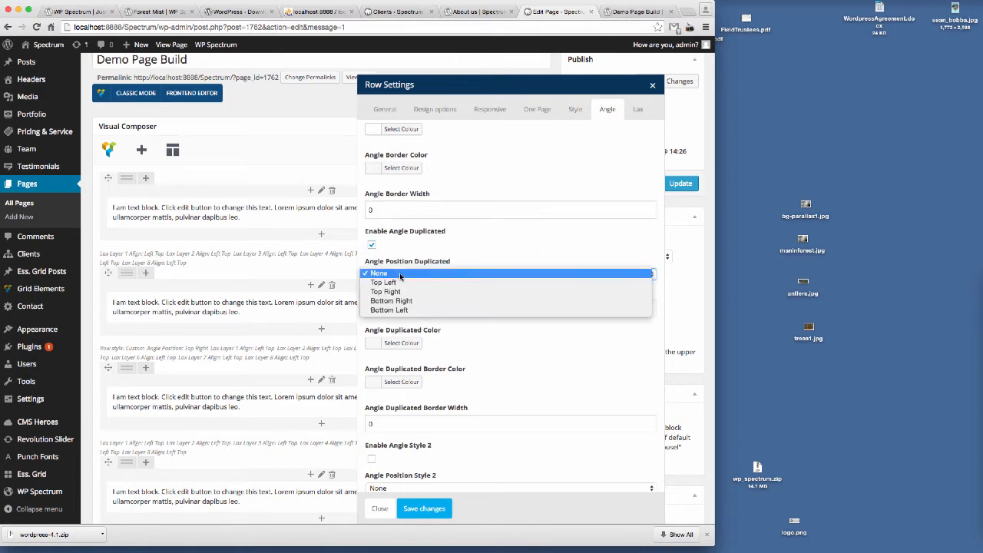
pyautogui.click(418, 301)
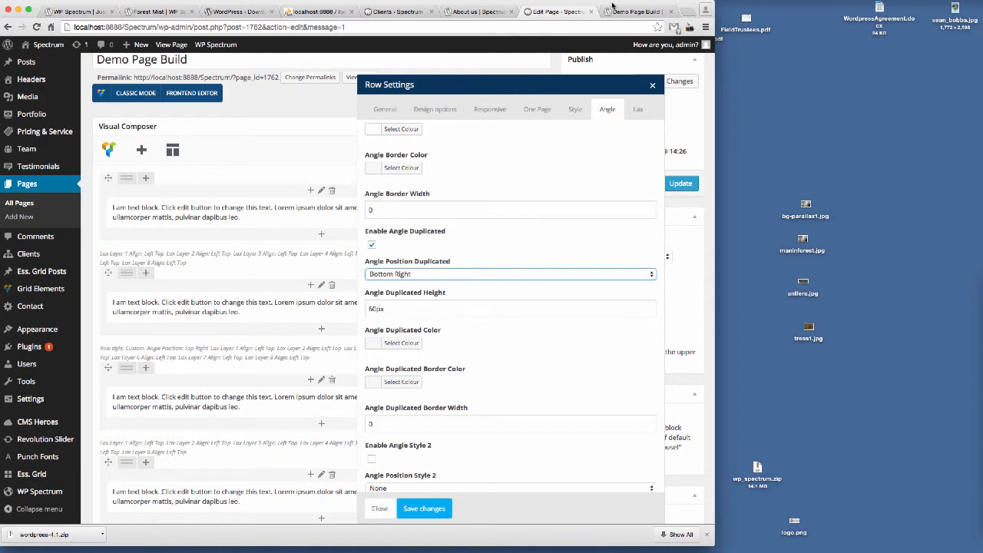
# Step: Save the second row's settings and update the page
pyautogui.click(634, 13)
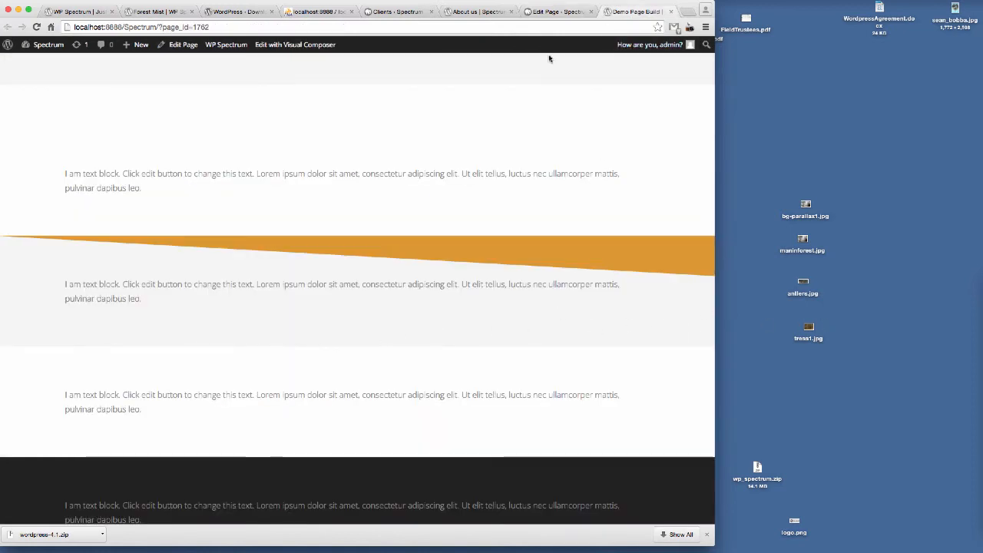
pyautogui.click(557, 12)
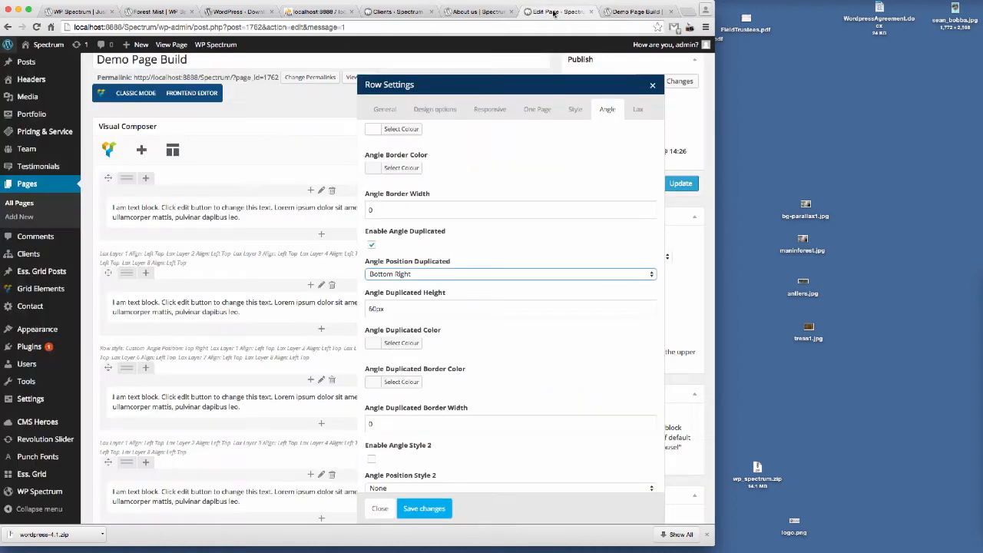
pyautogui.click(405, 347)
pyautogui.click(407, 332)
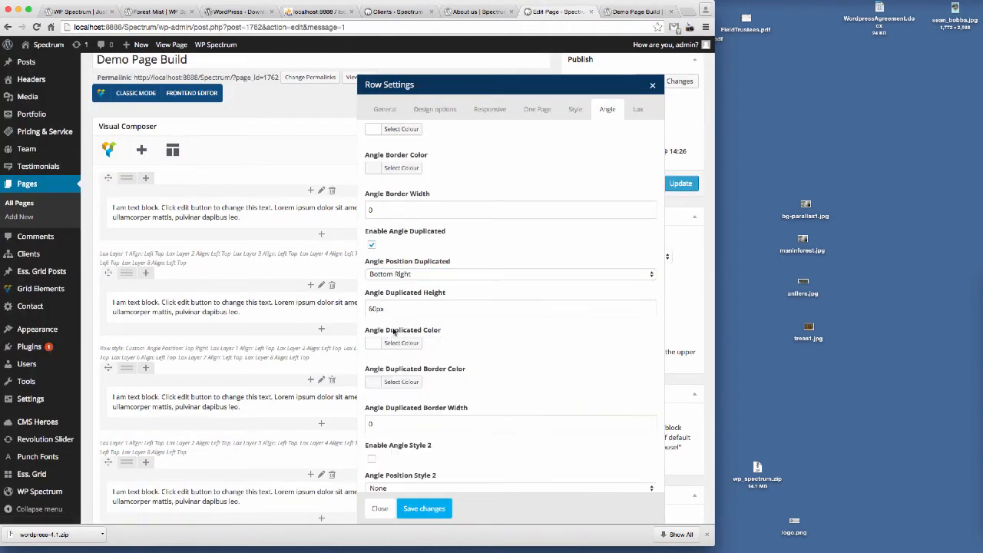
pyautogui.click(371, 309)
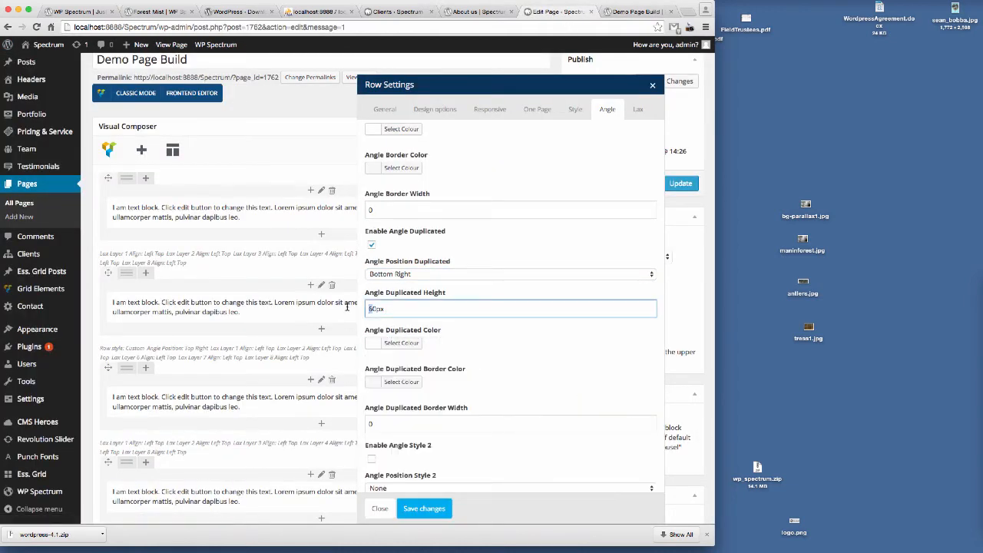
pyautogui.click(579, 365)
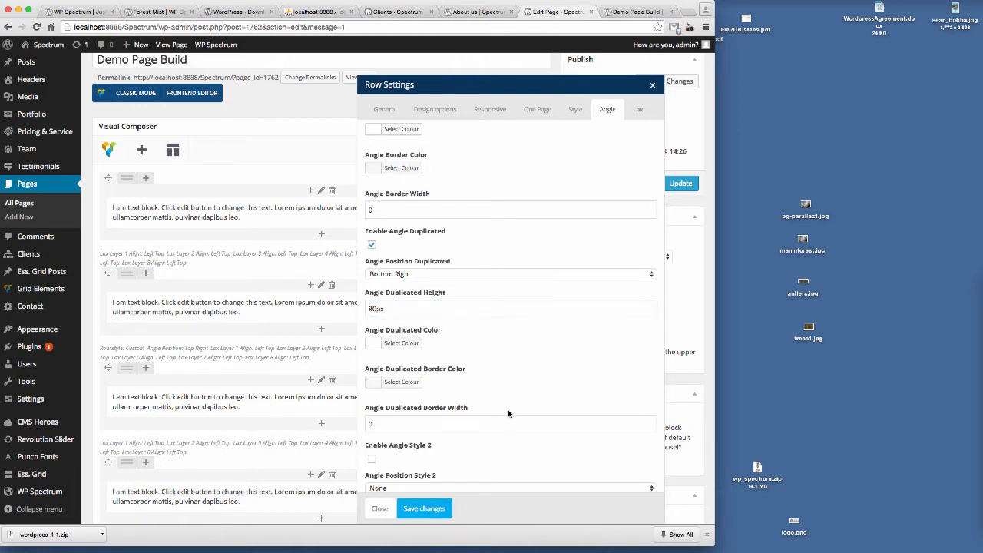
pyautogui.click(426, 511)
pyautogui.click(680, 184)
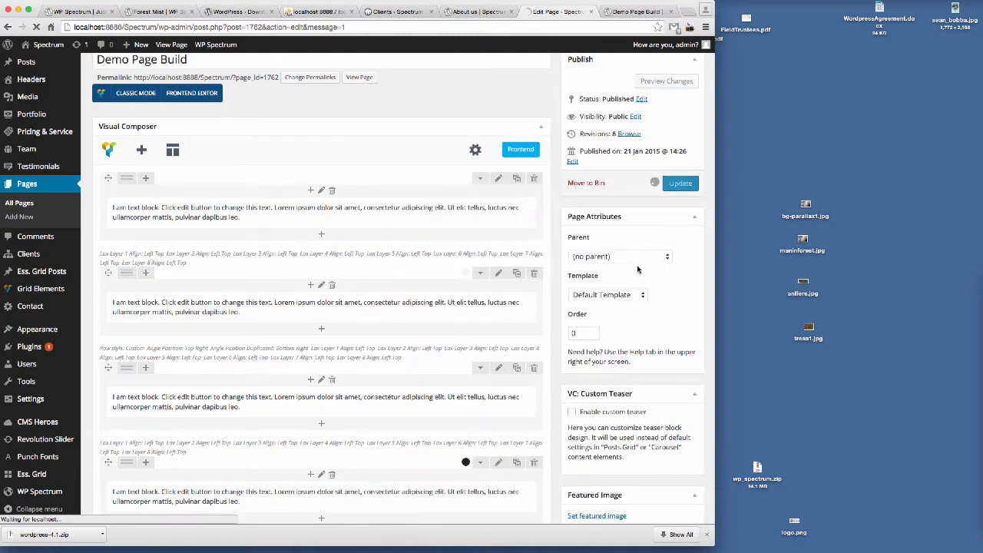
# Step: Reload the preview tab and scroll to view the duplicated angle on the second row
pyautogui.click(644, 11)
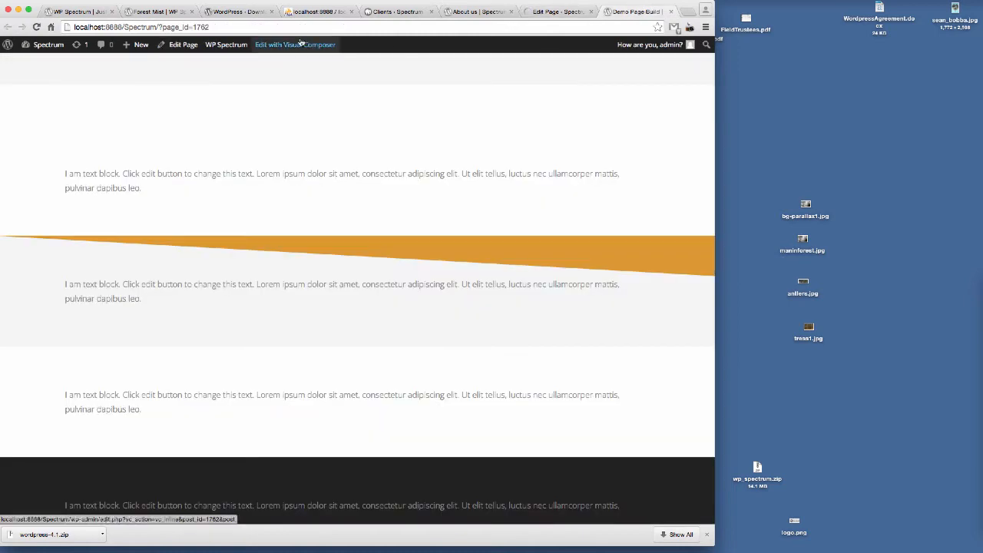
pyautogui.click(243, 26)
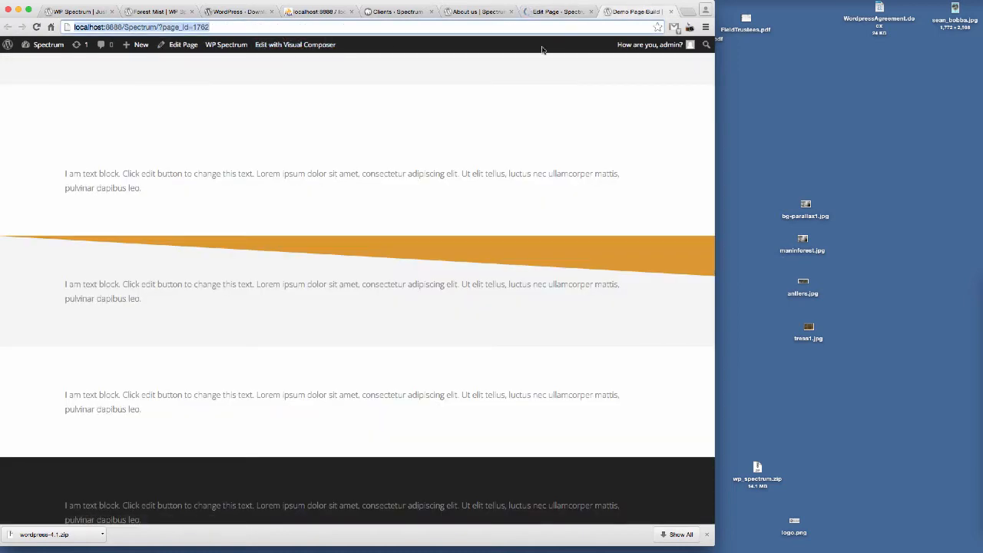
pyautogui.press('Return')
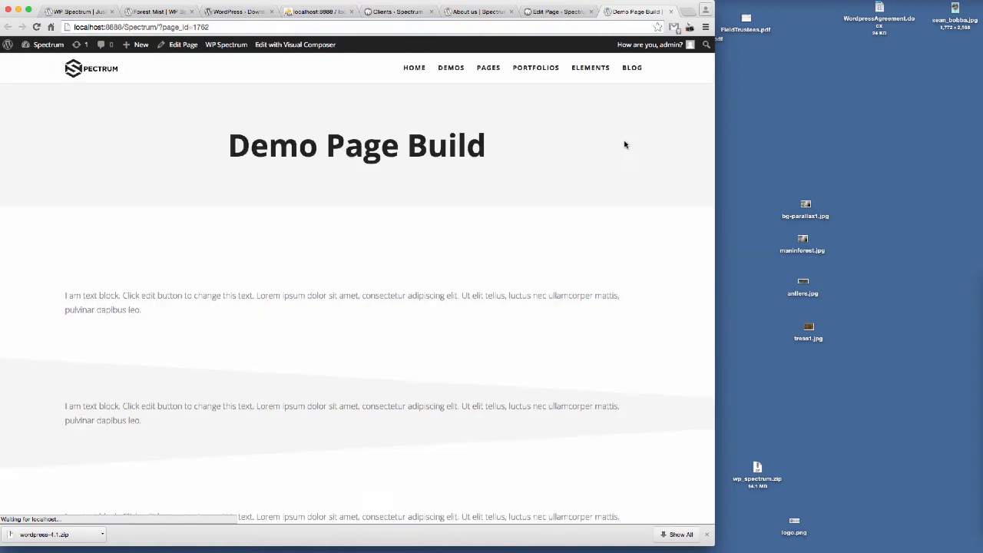
pyautogui.scroll(-2, 633, 147)
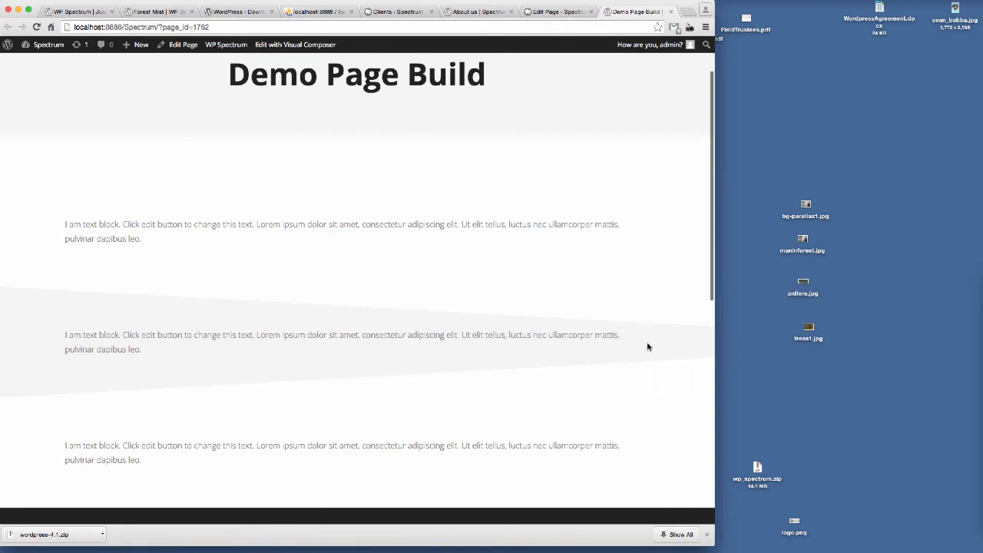
# Step: Open the first row's design options, save the row settings, and update the page
pyautogui.click(559, 11)
pyautogui.scroll(-3, 450, 342)
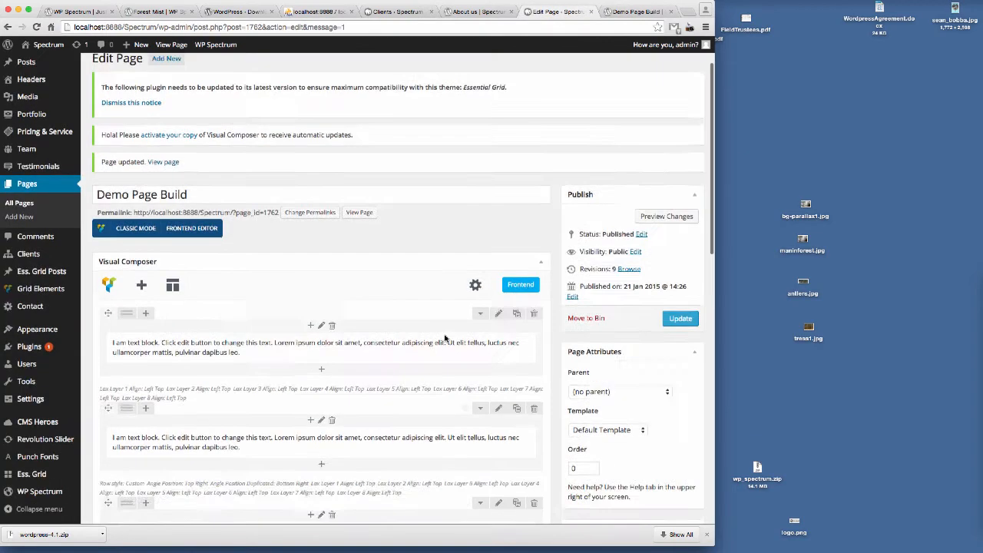
pyautogui.click(498, 328)
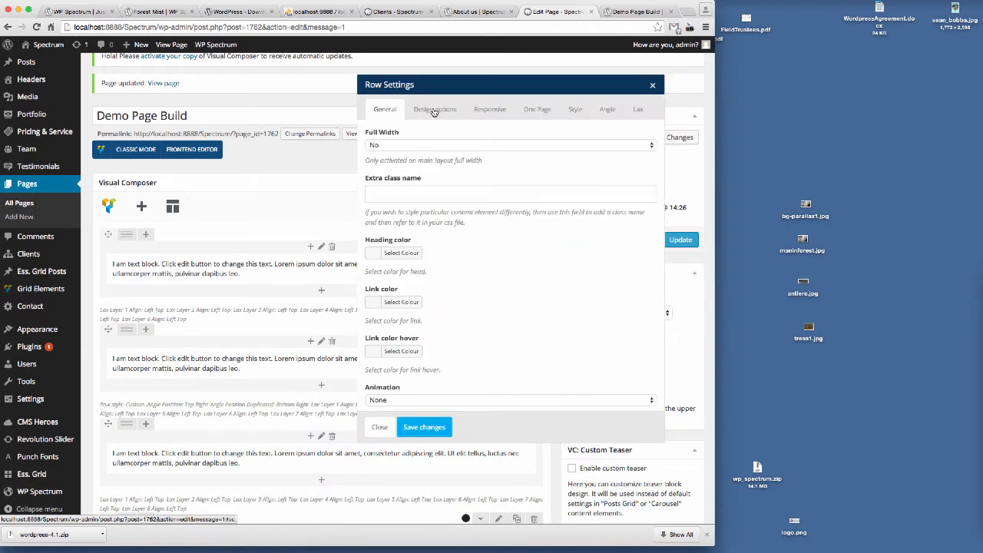
pyautogui.click(434, 110)
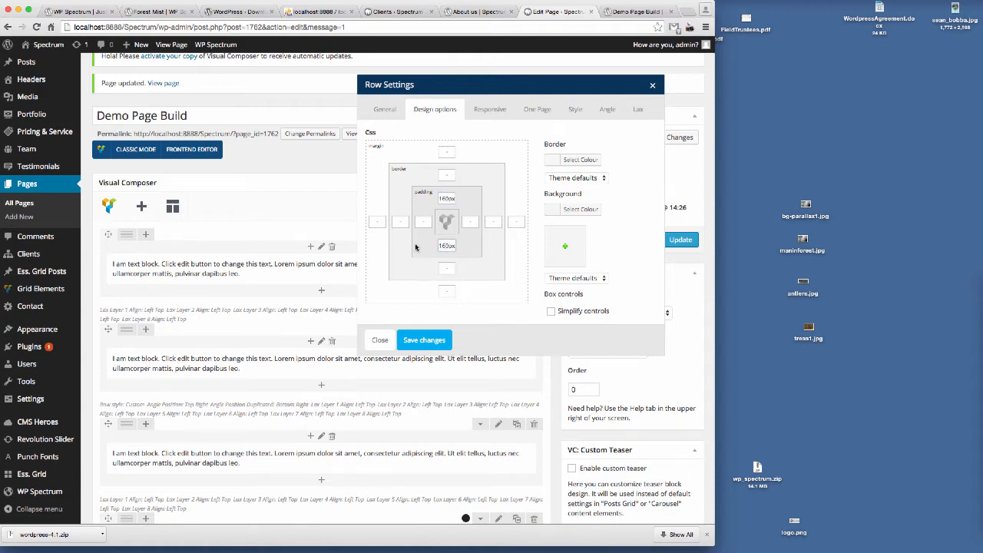
pyautogui.click(427, 342)
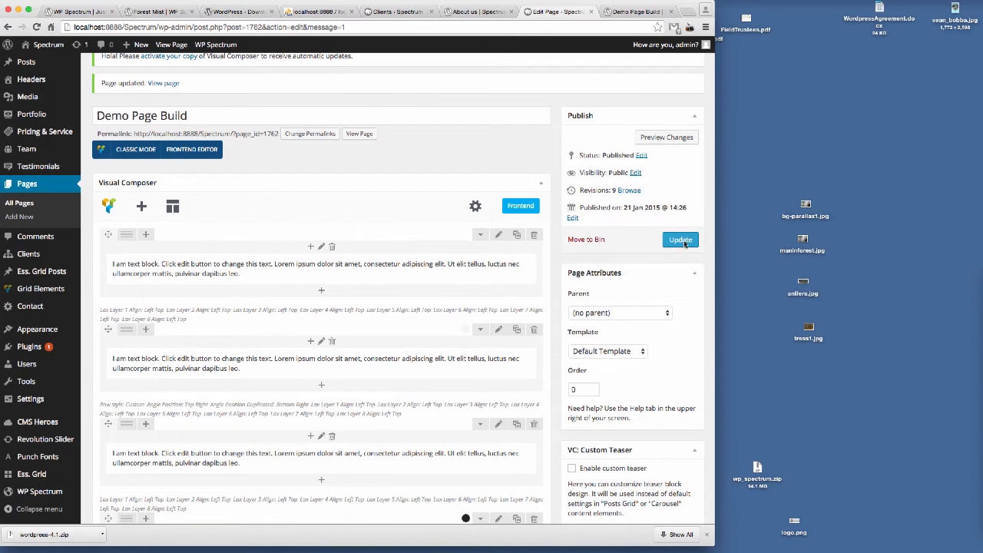
pyautogui.click(680, 240)
# Step: Reload the preview tab to view the updated rows
pyautogui.click(637, 12)
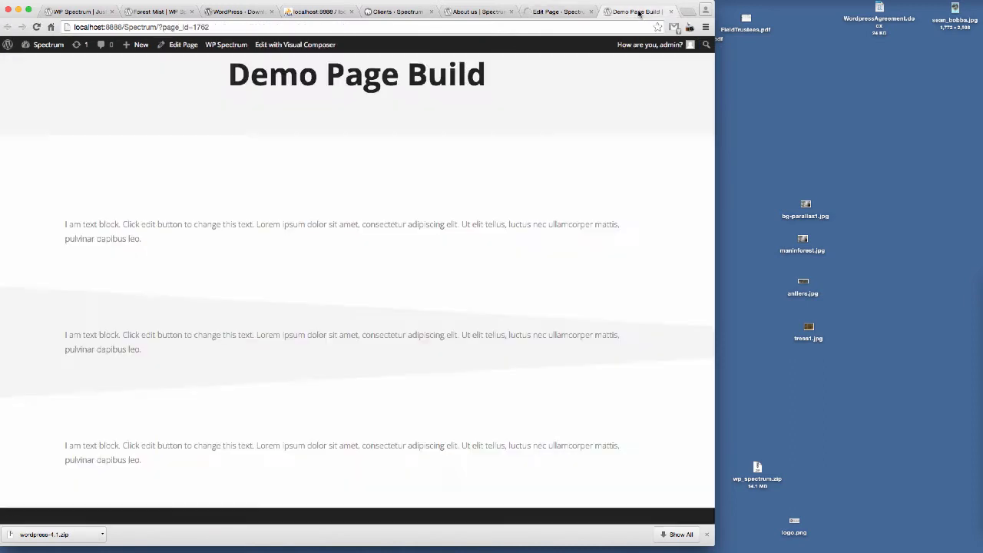
pyautogui.click(238, 28)
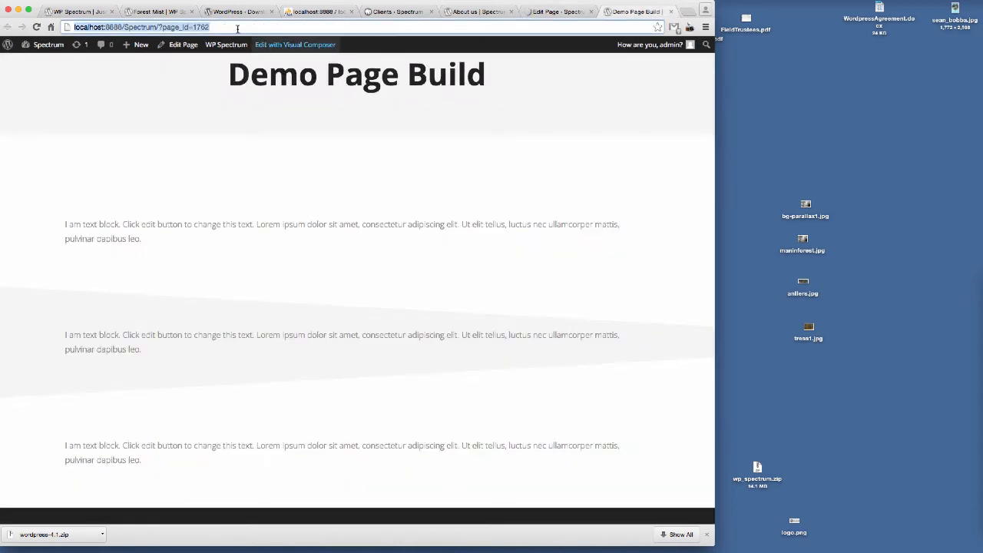
pyautogui.press('Return')
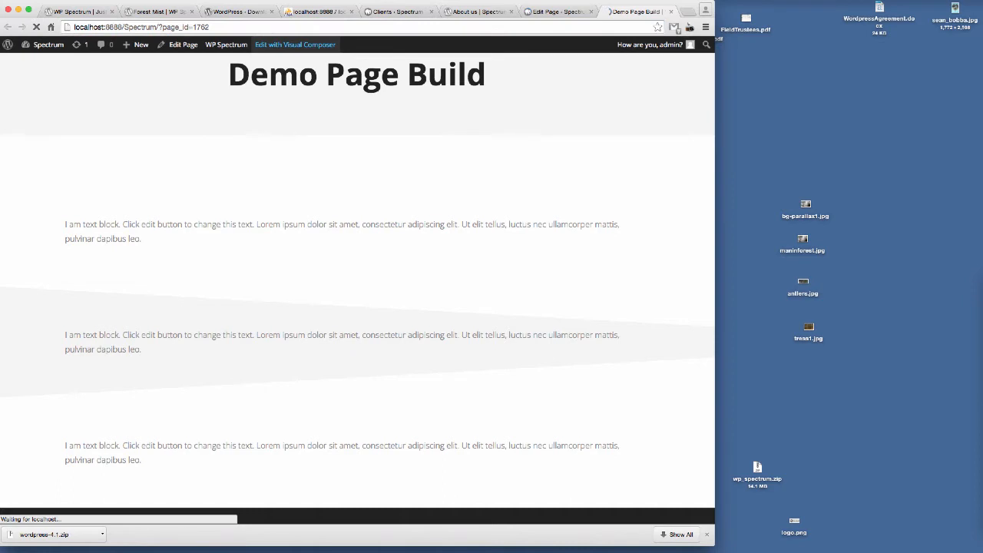
# Step: Scroll through the preview page to examine the angled row dividers
pyautogui.scroll(-3, 537, 276)
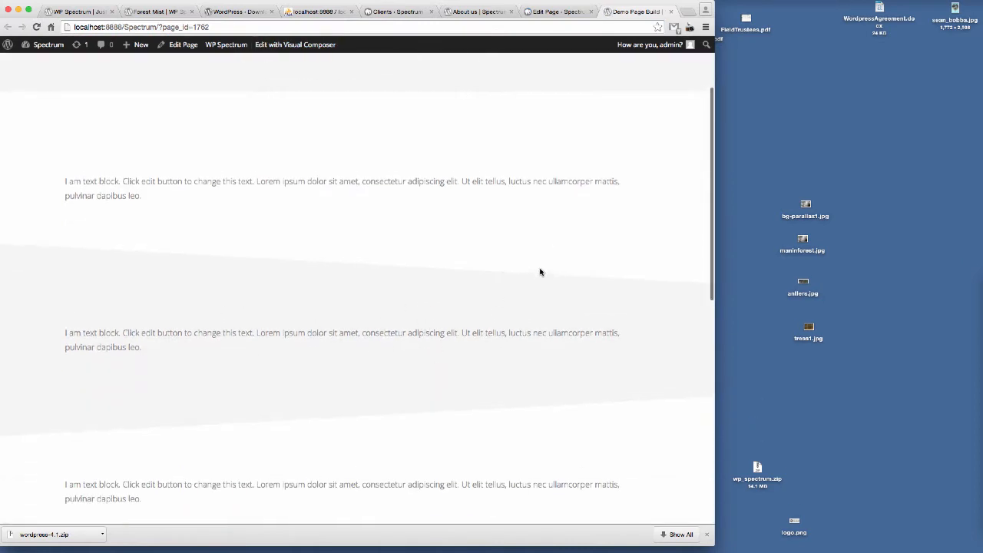
pyautogui.scroll(1, 540, 271)
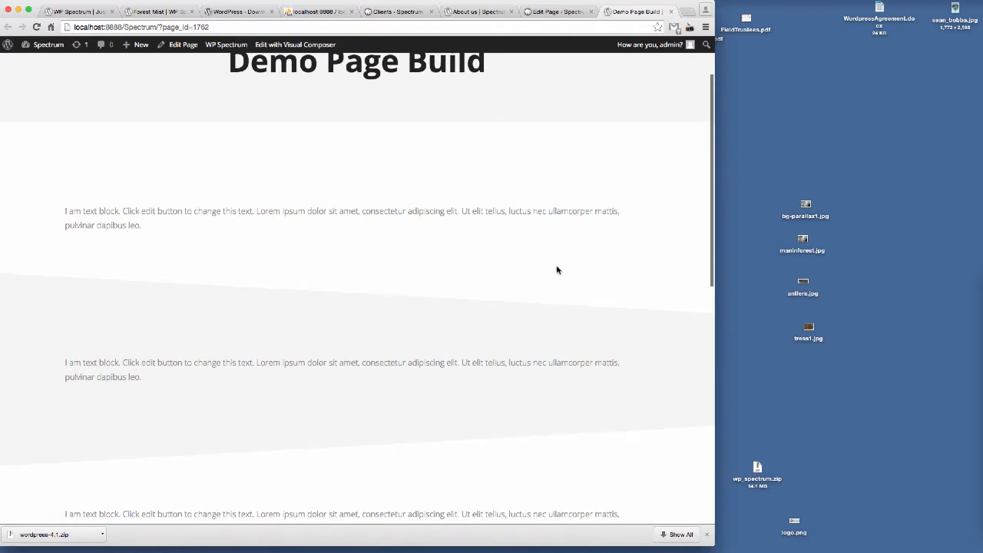
pyautogui.scroll(3, 557, 270)
pyautogui.scroll(-3, 376, 322)
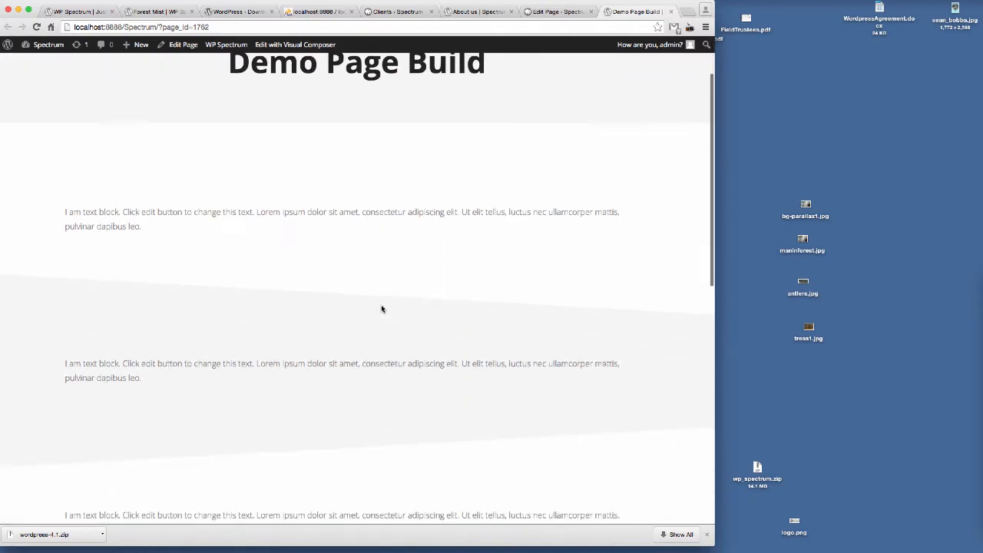
pyautogui.scroll(3, 453, 336)
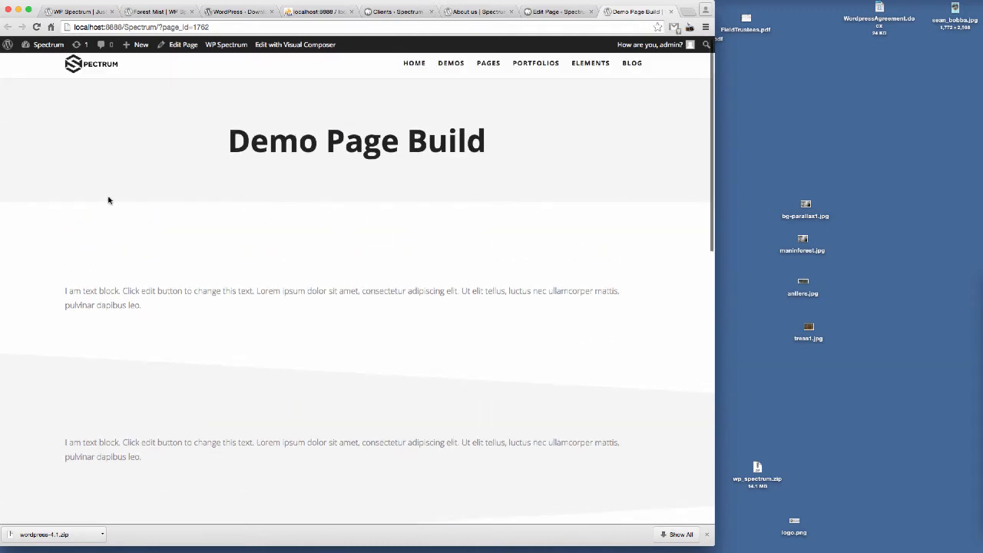
# Step: Enable the angle page title in the page options' Angle settings with Style 1 and an 80px height
pyautogui.click(558, 12)
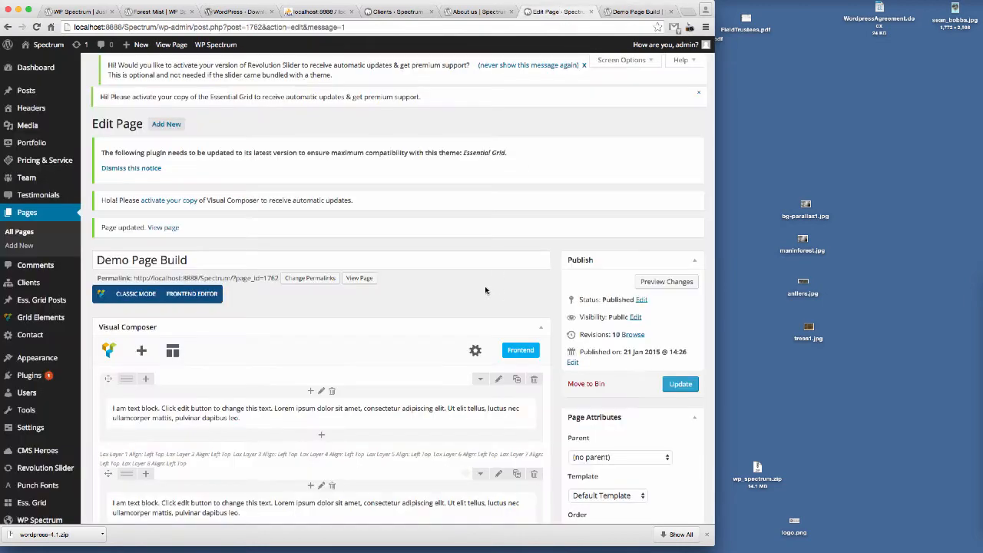
pyautogui.scroll(-15, 382, 341)
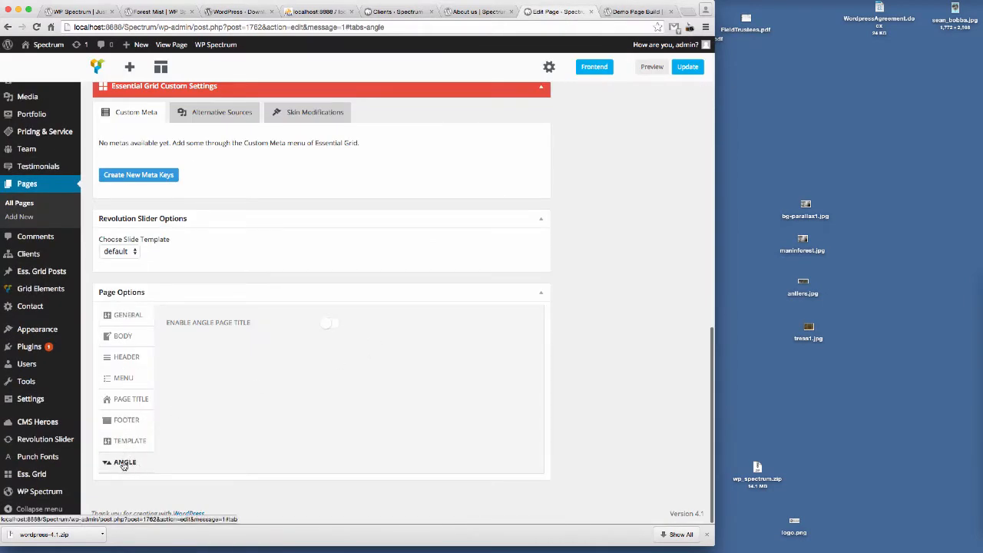
pyautogui.click(328, 323)
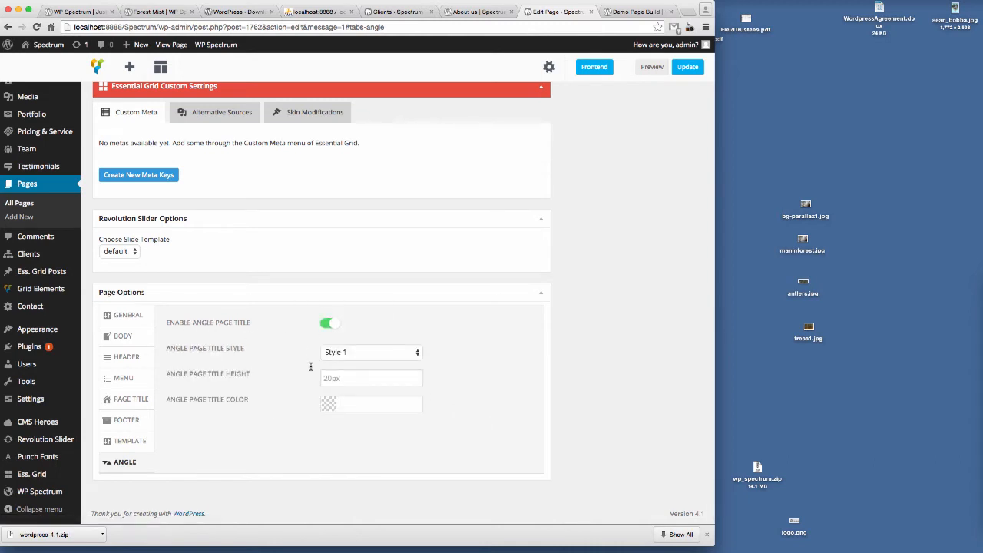
pyautogui.click(418, 353)
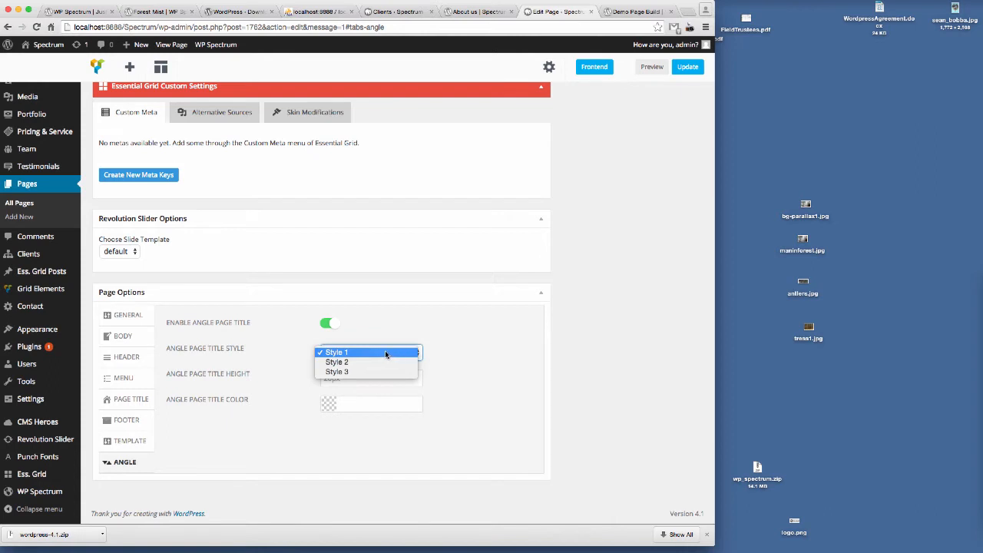
pyautogui.click(344, 353)
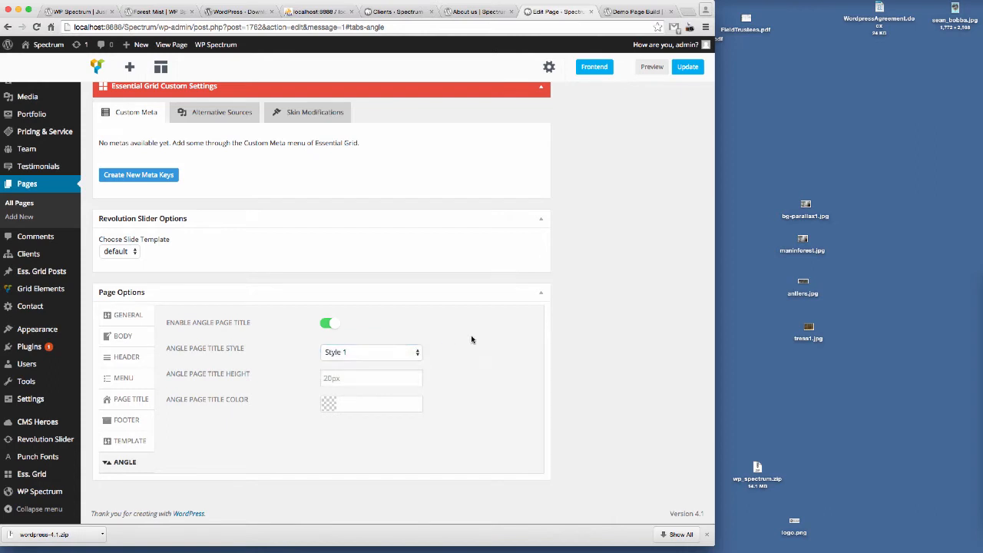
pyautogui.click(326, 379)
pyautogui.write('80px')
pyautogui.click(493, 413)
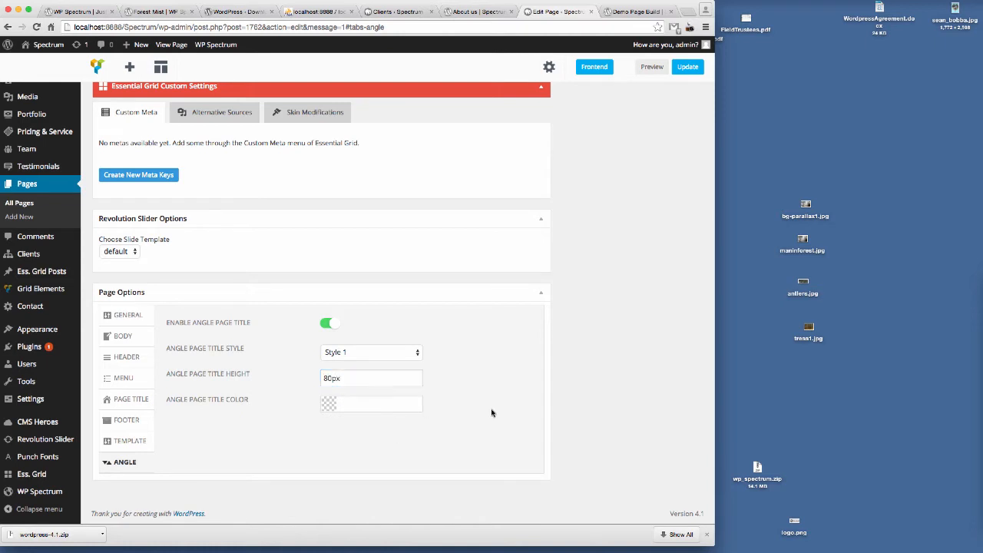
# Step: Set the angle page title colour to #ffffff and update the page
pyautogui.click(636, 11)
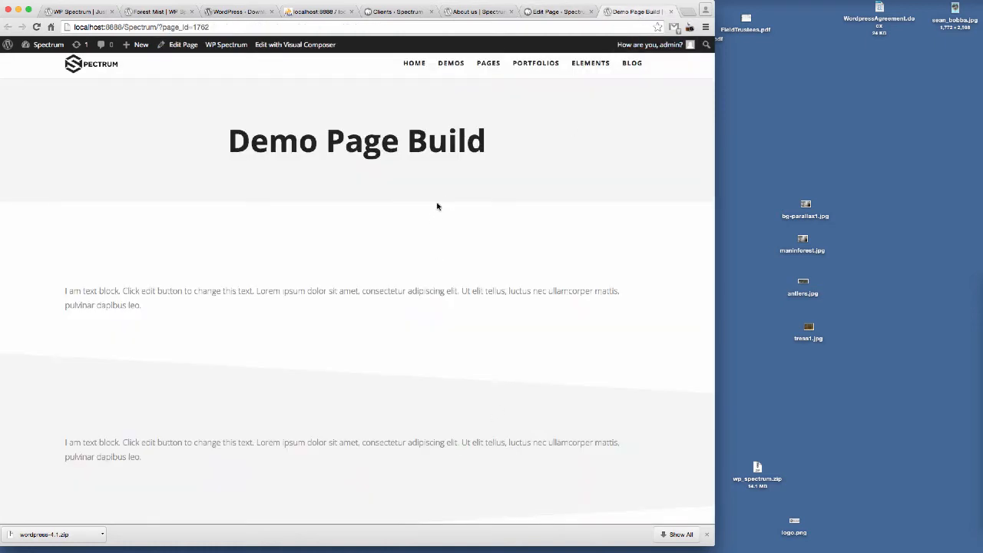
pyautogui.click(554, 15)
pyautogui.click(350, 406)
pyautogui.moveTo(350, 429); pyautogui.dragTo(309, 395)
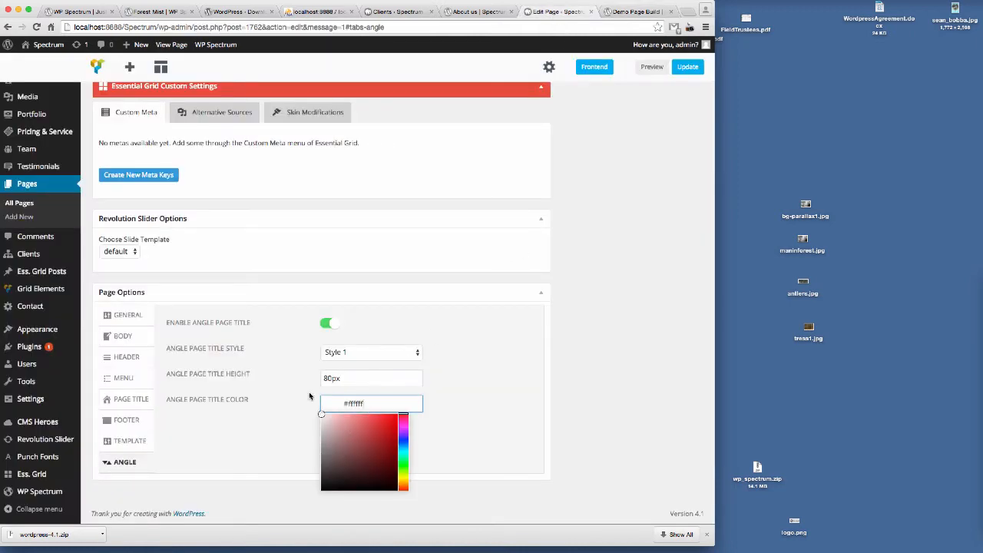
pyautogui.click(478, 404)
pyautogui.click(687, 67)
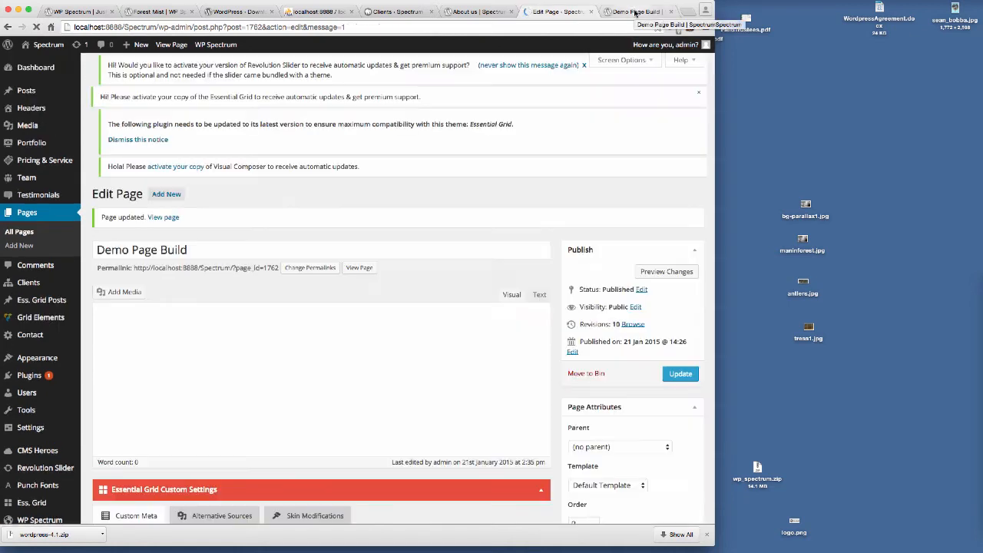
# Step: Reload the preview tab to view the angled page title
pyautogui.click(634, 11)
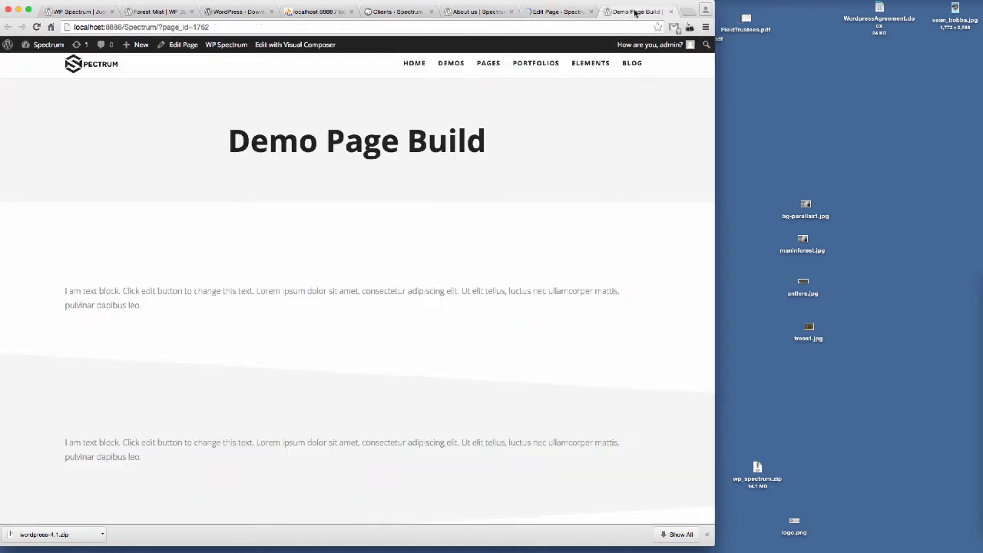
pyautogui.click(253, 26)
pyautogui.press('Return')
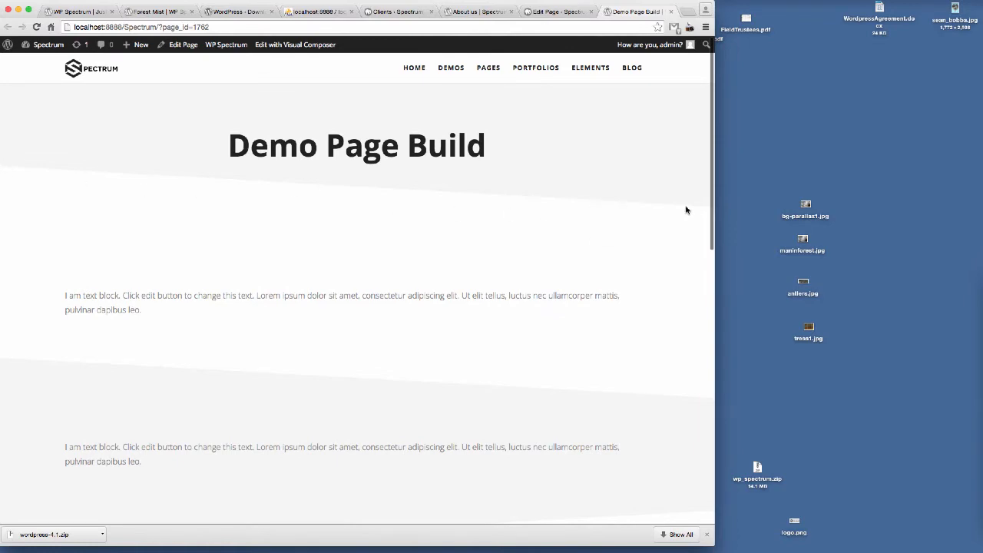
# Step: Change the angle page title style to Style 2 and update the page
pyautogui.click(554, 11)
pyautogui.scroll(-10, 304, 435)
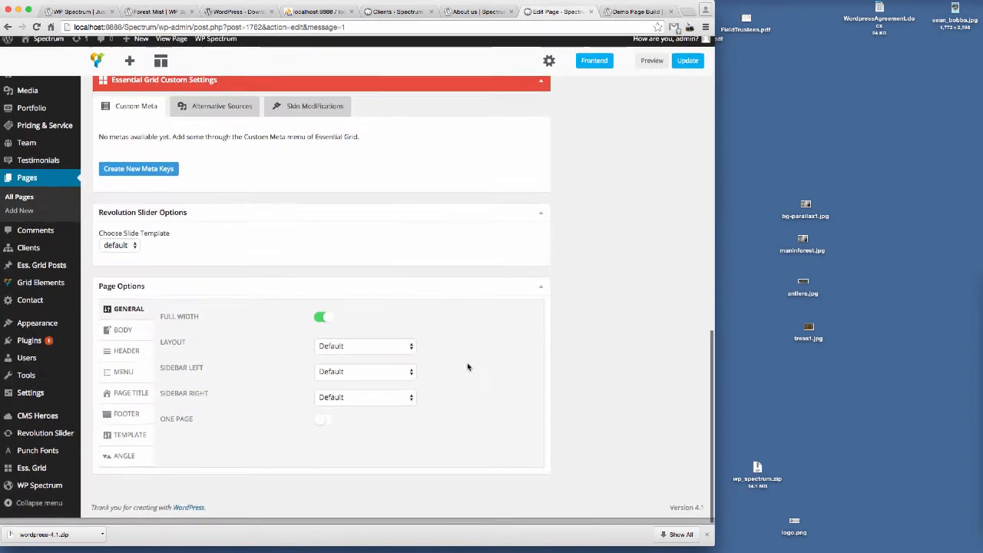
pyautogui.click(124, 462)
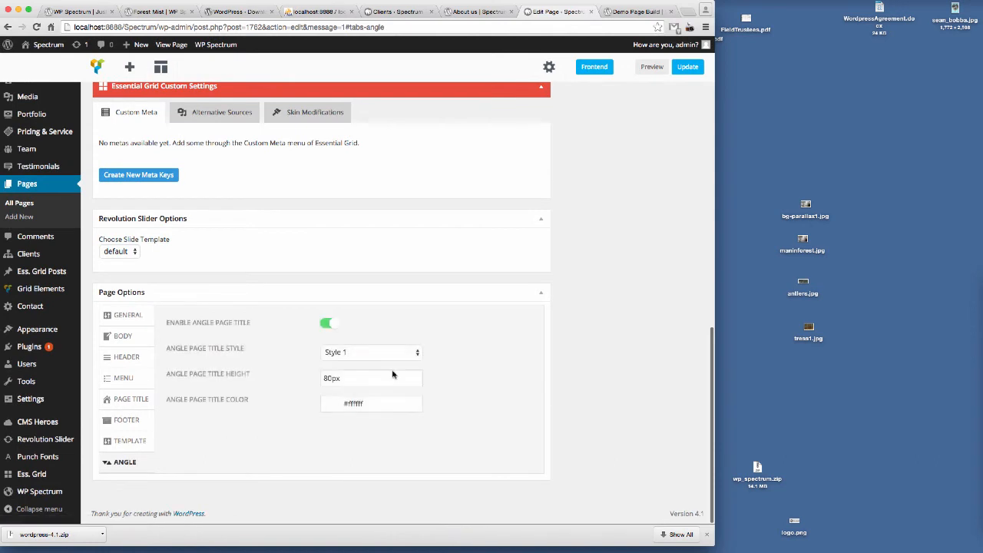
pyautogui.click(358, 353)
pyautogui.click(361, 362)
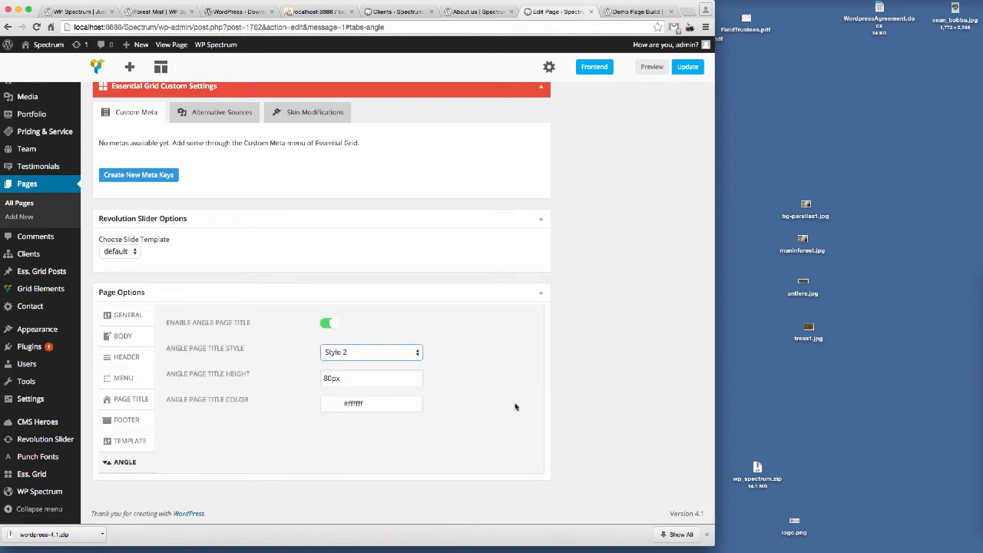
pyautogui.click(687, 67)
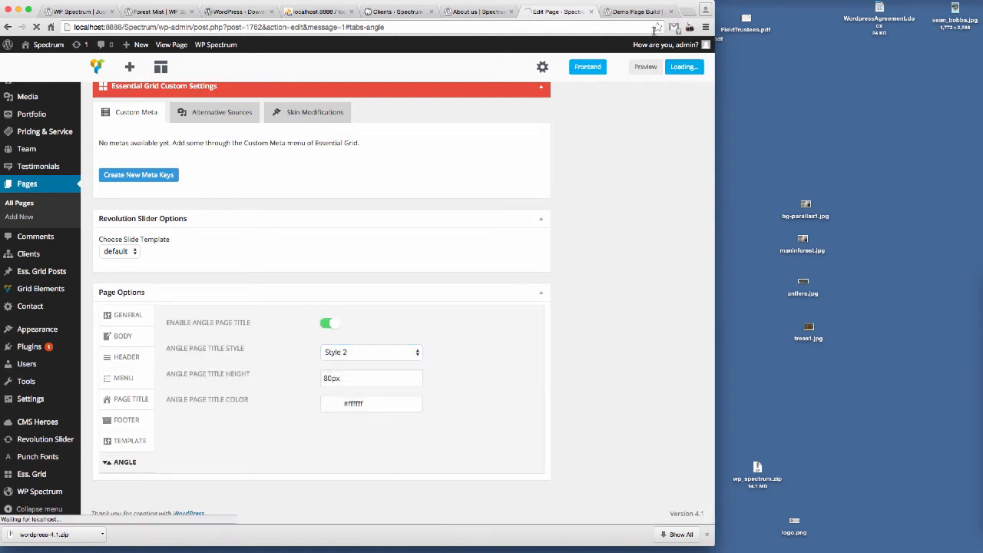
# Step: Reload the preview tab and scroll to view the Style 2 page title angle
pyautogui.click(638, 13)
pyautogui.click(223, 29)
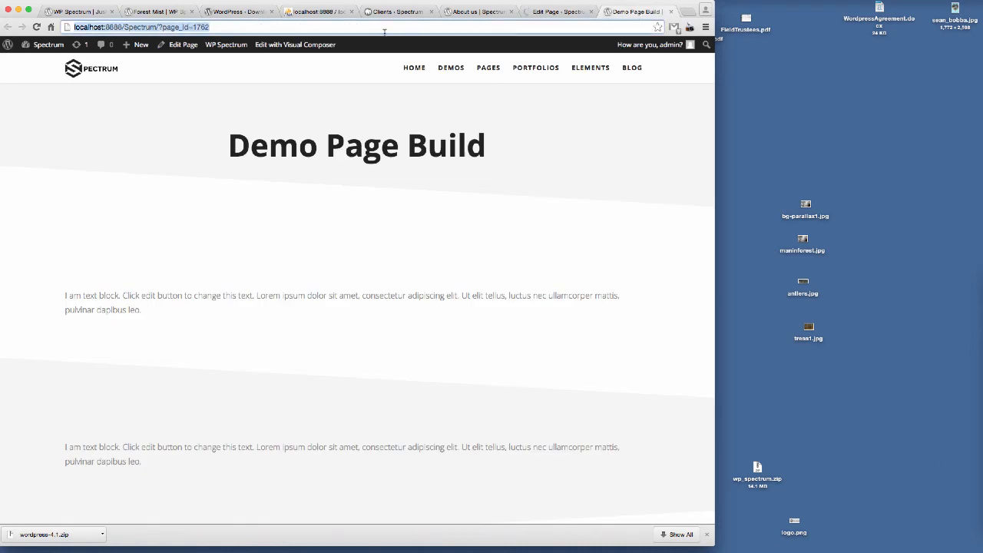
pyautogui.press('Return')
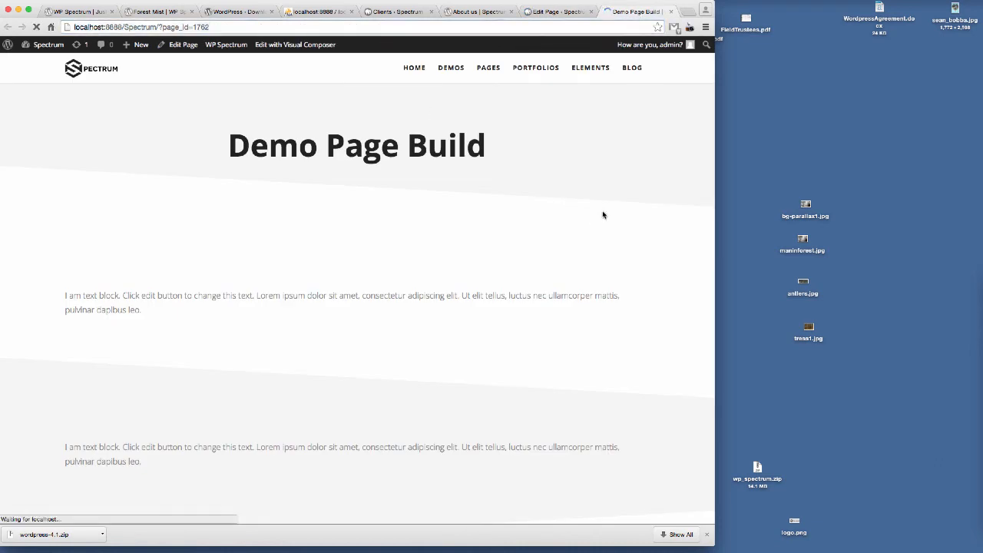
pyautogui.scroll(-5, 515, 296)
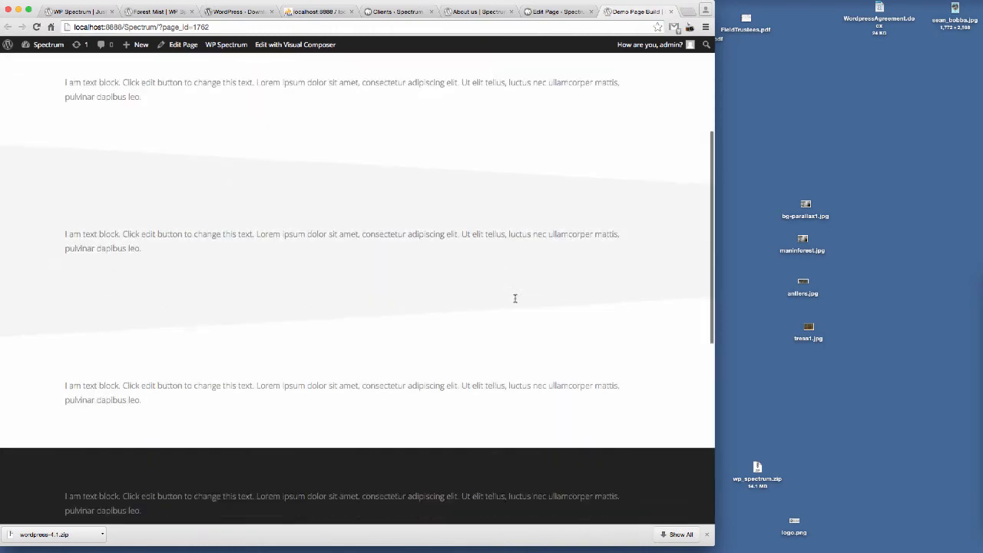
pyautogui.scroll(5, 515, 300)
# Step: Change the angle page title style to Style 3 and update the page
pyautogui.click(564, 11)
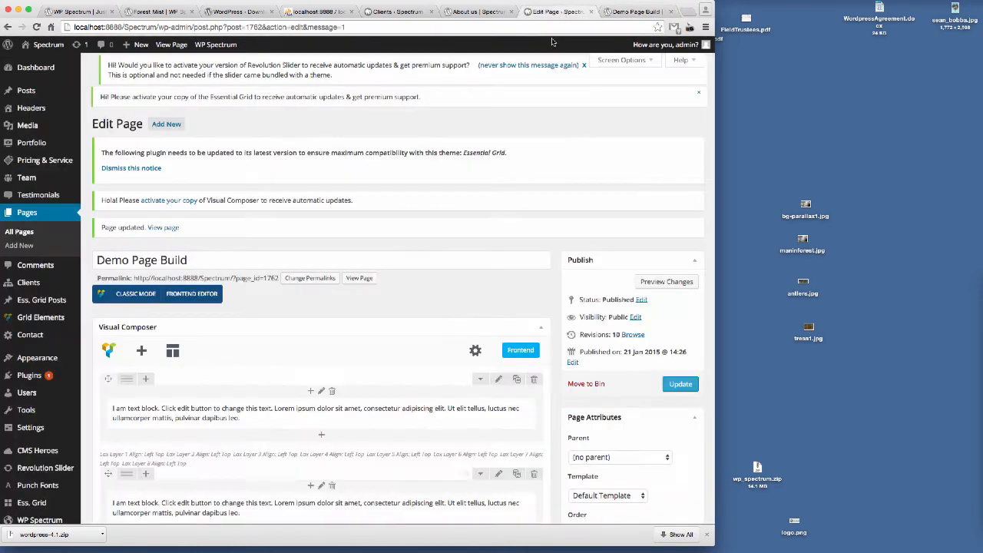
pyautogui.scroll(-10, 430, 259)
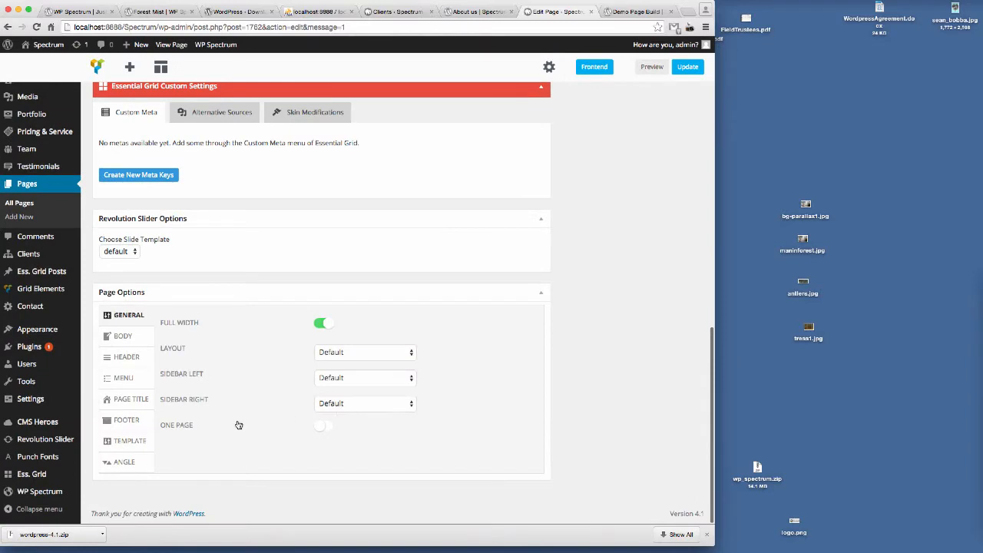
pyautogui.click(112, 465)
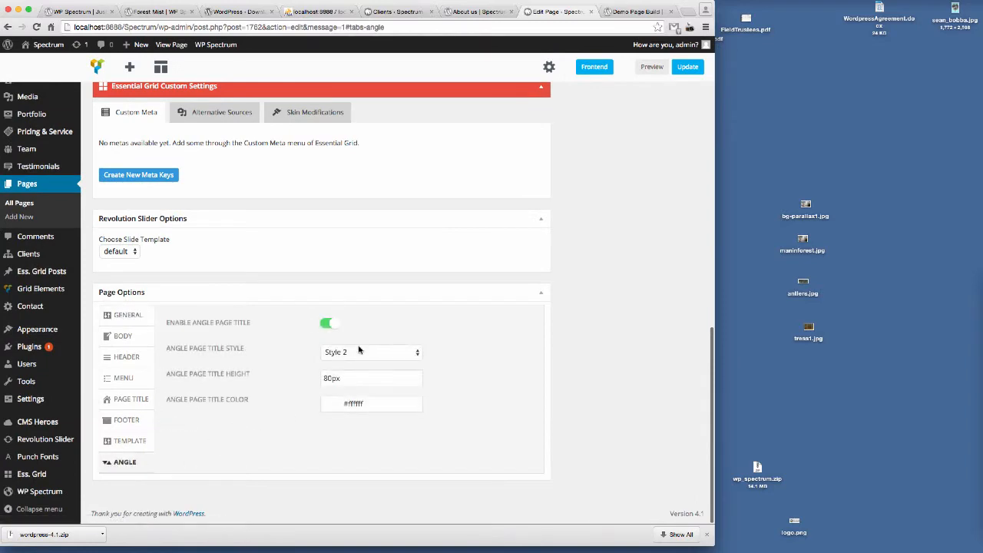
pyautogui.click(363, 351)
pyautogui.click(362, 360)
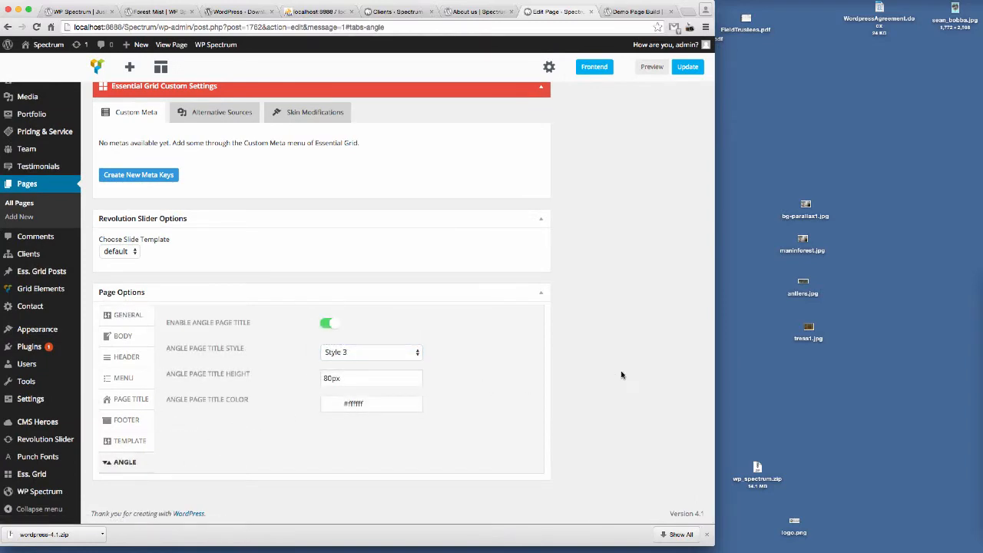
pyautogui.scroll(10, 537, 380)
pyautogui.click(678, 384)
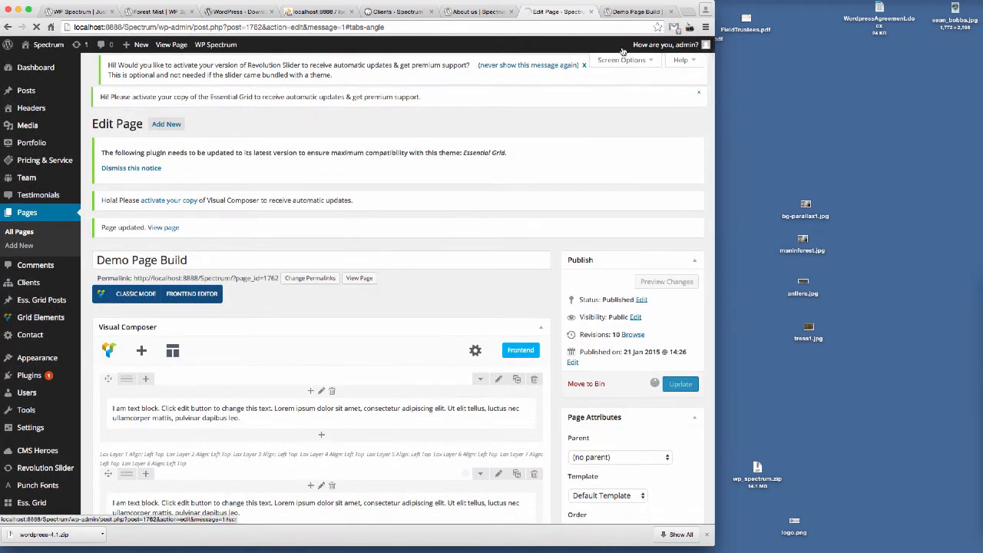
# Step: Reload the preview tab to view the Style 3 page title angle
pyautogui.click(631, 12)
pyautogui.click(234, 27)
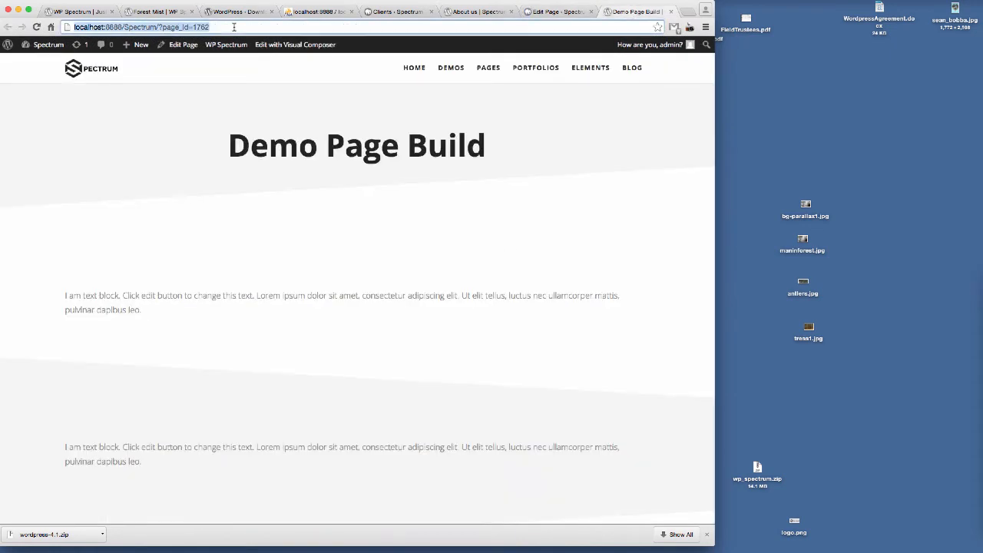
pyautogui.press('Return')
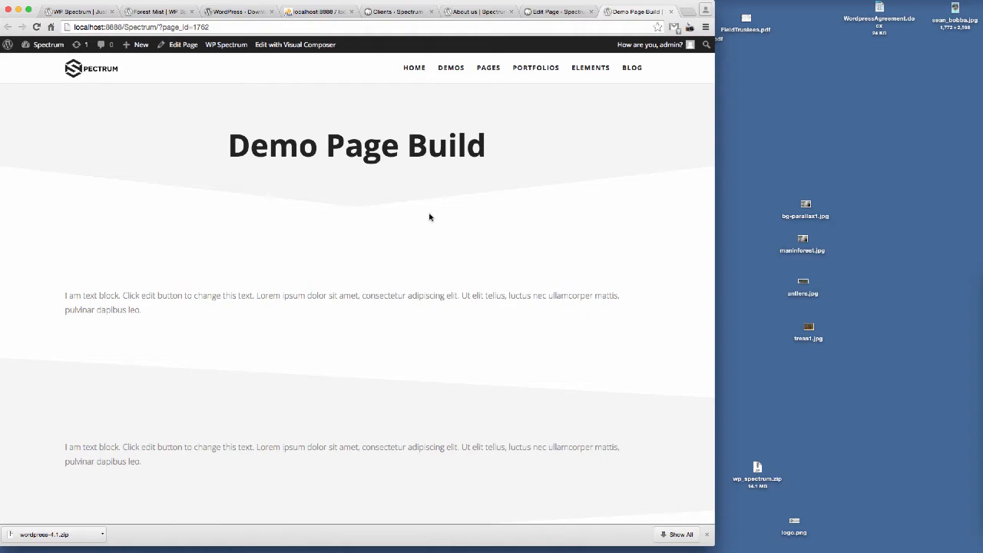
# Step: Disable the angle page title in the page options' Angle settings
pyautogui.click(568, 11)
pyautogui.scroll(-20, 399, 240)
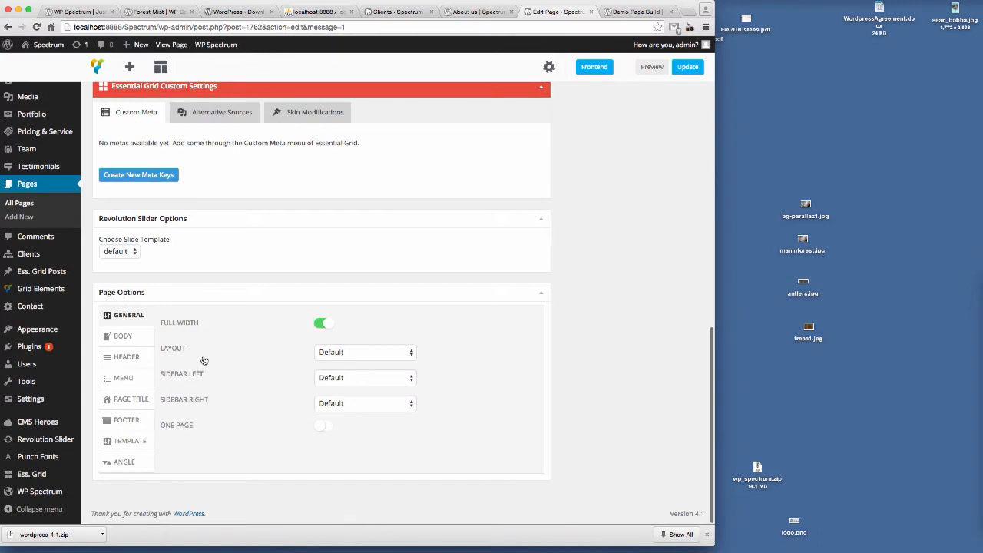
pyautogui.click(120, 464)
pyautogui.click(330, 324)
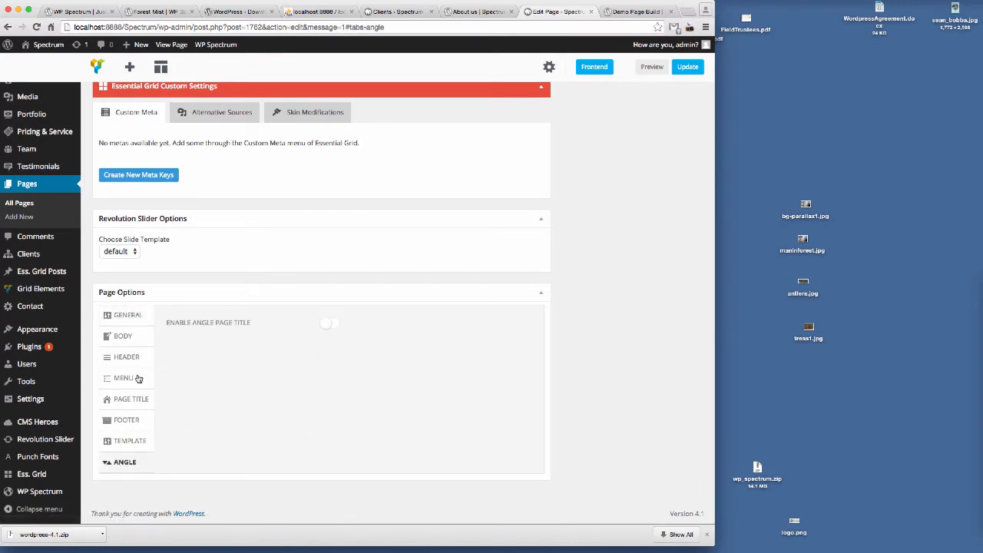
# Step: Turn on custom settings in the page options' Page Title section
pyautogui.click(131, 399)
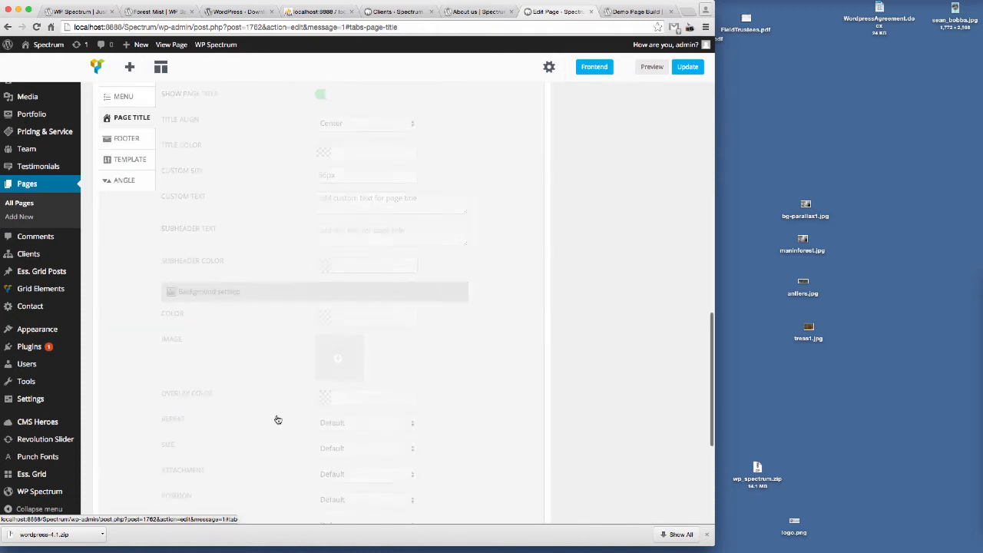
pyautogui.scroll(5, 484, 345)
pyautogui.click(325, 370)
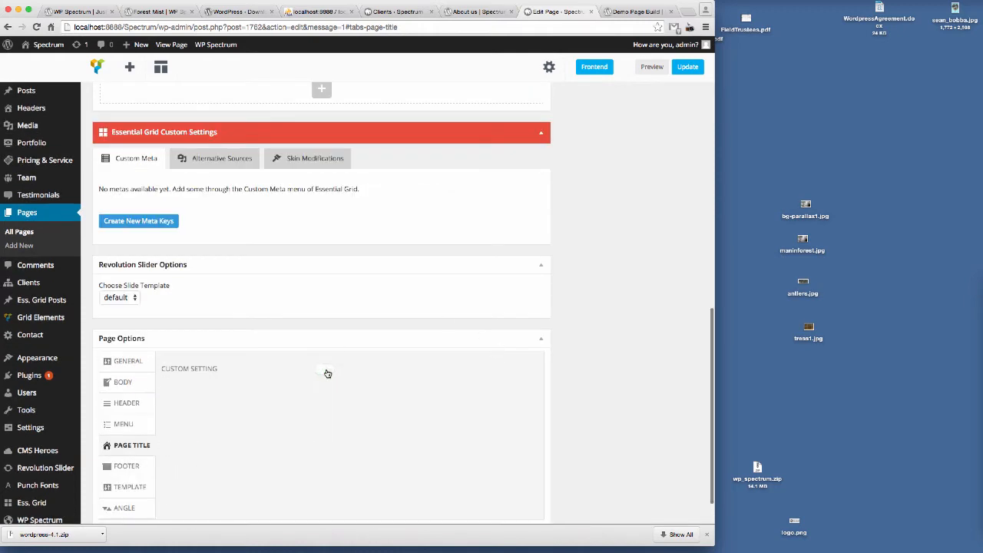
pyautogui.click(323, 371)
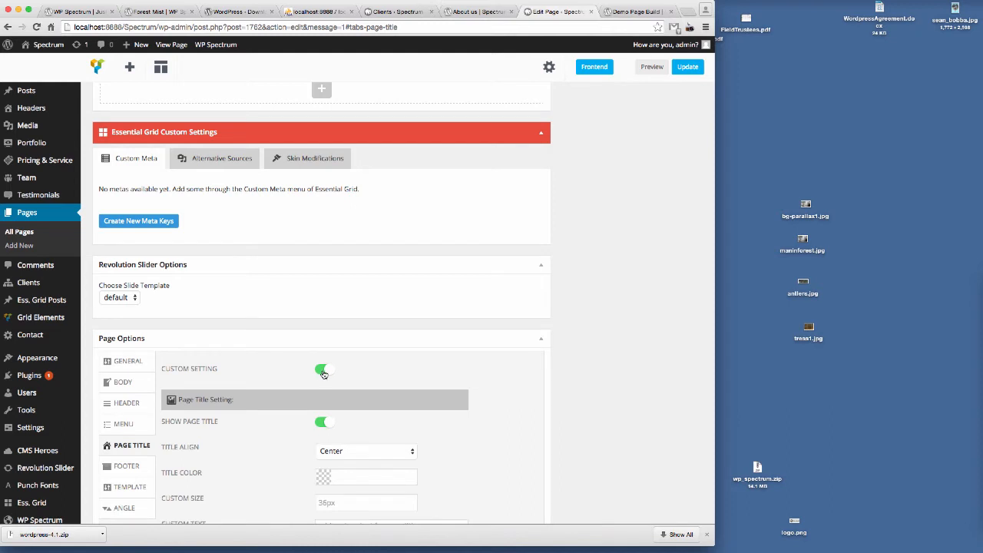
pyautogui.click(323, 371)
pyautogui.click(323, 371)
pyautogui.scroll(-3, 334, 376)
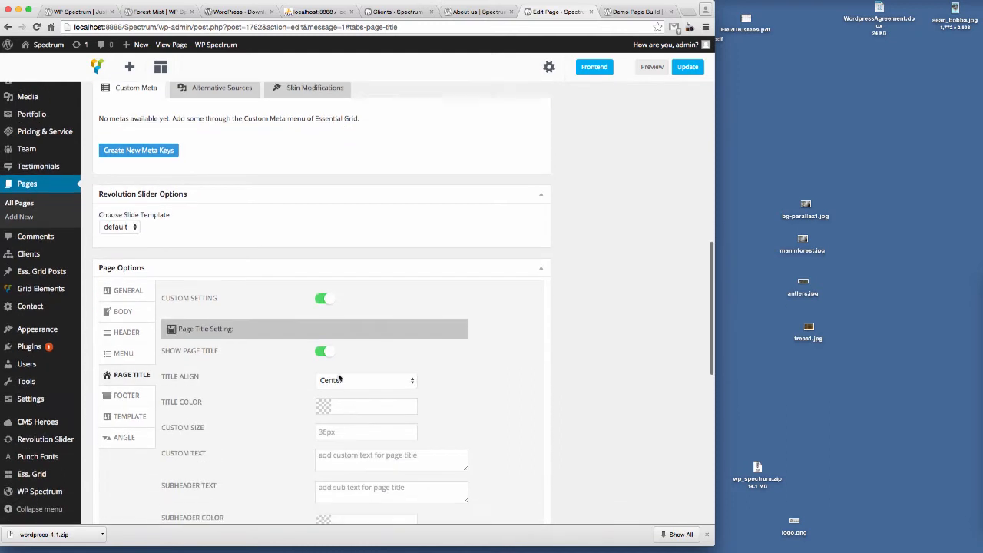
# Step: Turn off Show Page Title in the page options' Page Title settings and update the page
pyautogui.click(324, 351)
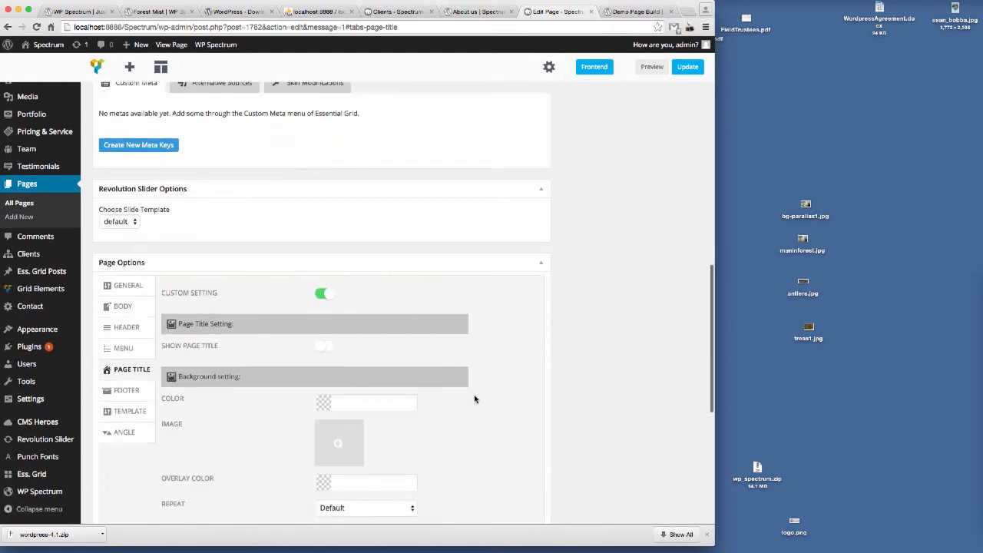
pyautogui.scroll(-3, 483, 393)
pyautogui.scroll(4, 475, 399)
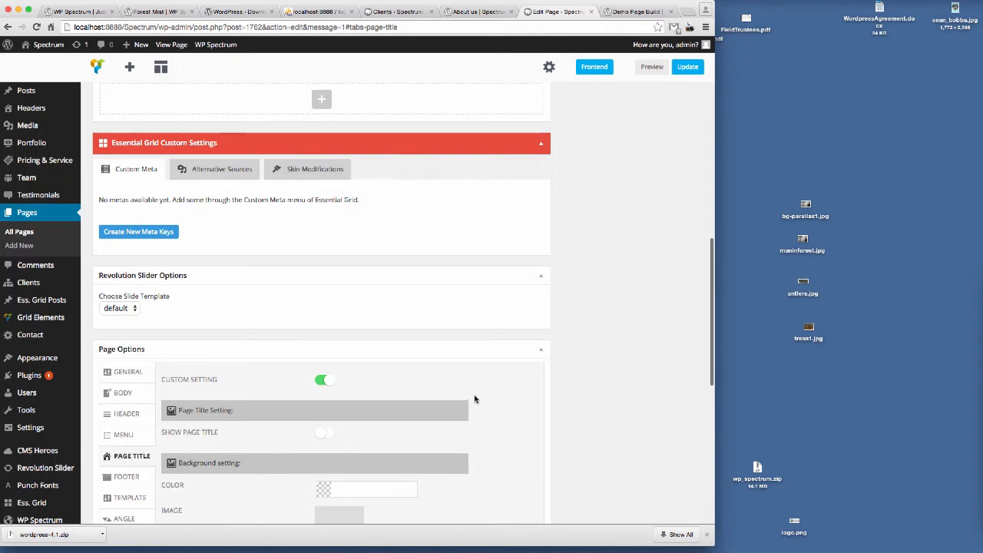
pyautogui.click(687, 66)
# Step: Reload the preview tab to view the page without its title
pyautogui.click(638, 11)
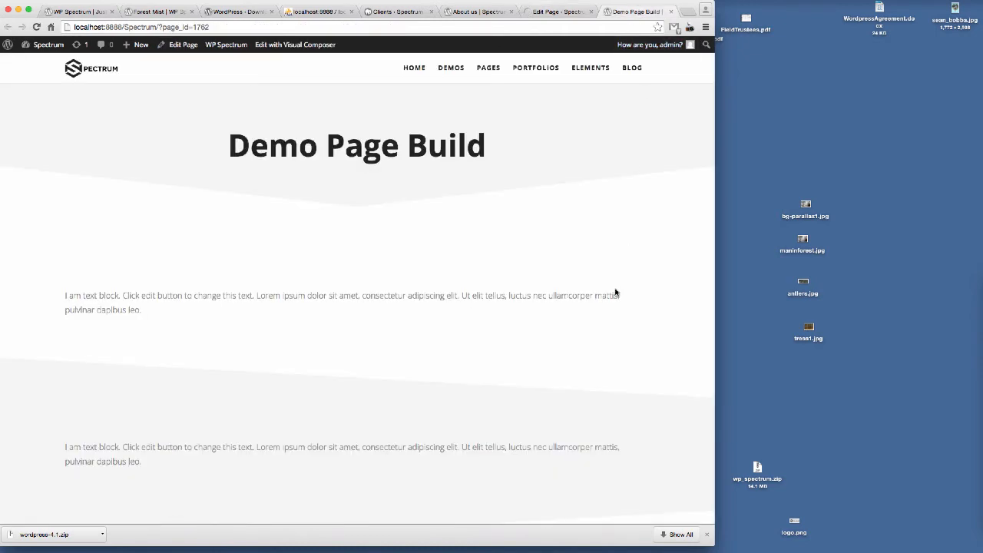
pyautogui.click(281, 26)
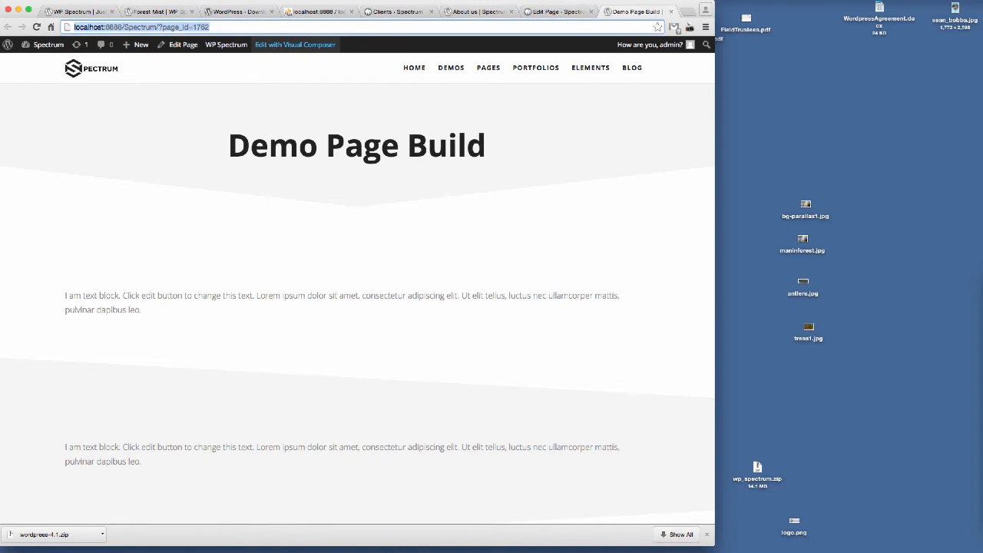
pyautogui.press('Return')
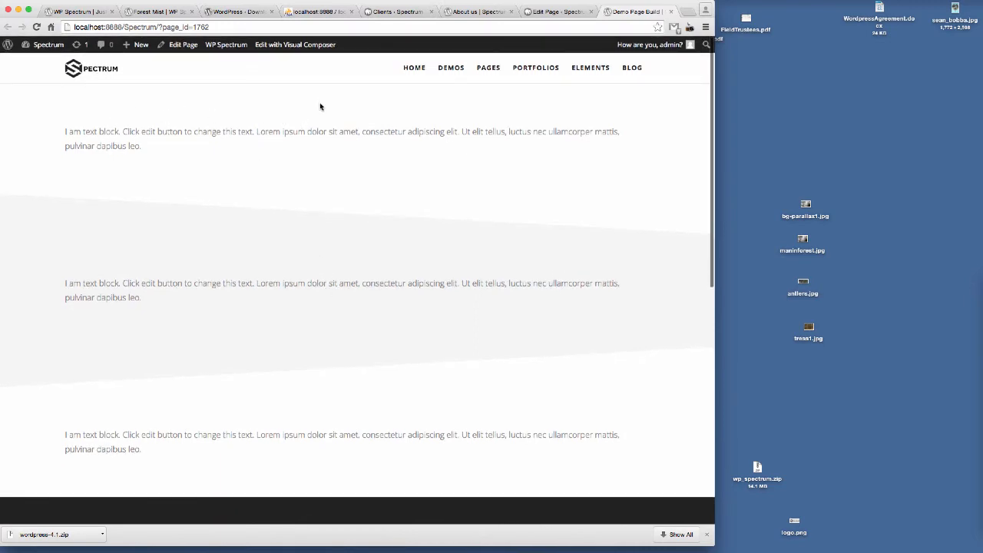
# Step: Move the second text block row to the top of the Visual Composer layout and update the page
pyautogui.click(545, 14)
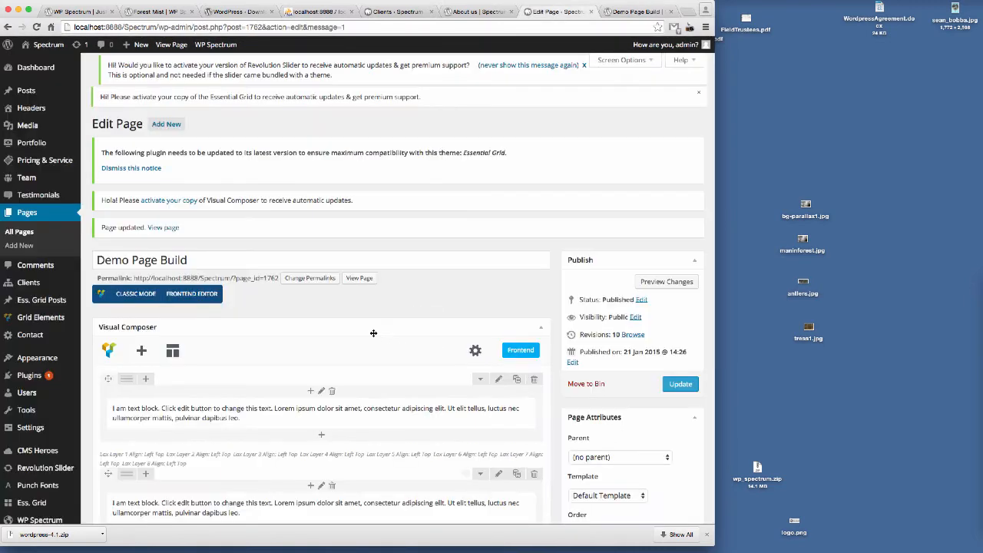
pyautogui.scroll(-5, 372, 332)
pyautogui.scroll(-8, 372, 333)
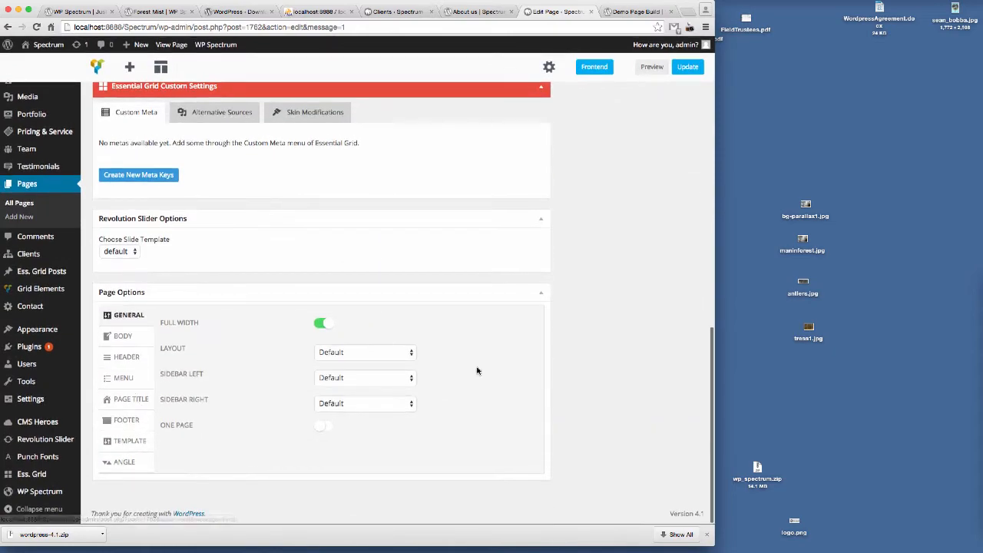
pyautogui.scroll(5, 478, 369)
pyautogui.scroll(6, 503, 309)
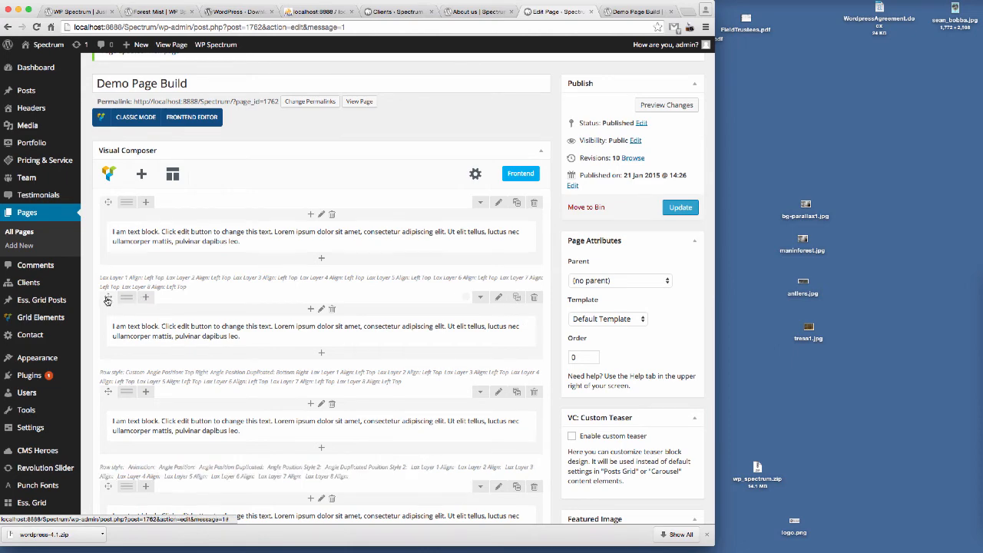
pyautogui.moveTo(107, 298); pyautogui.dragTo(115, 217)
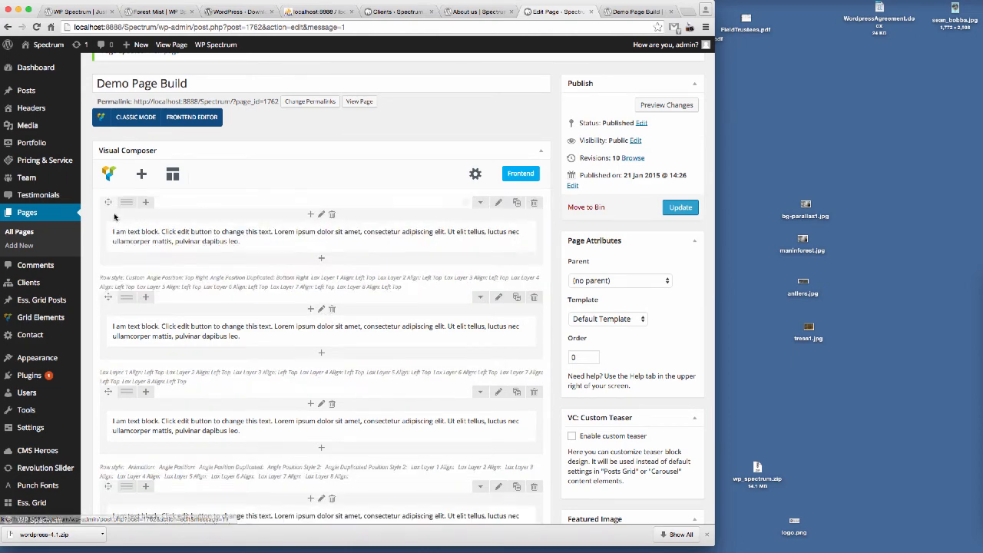
pyautogui.click(686, 210)
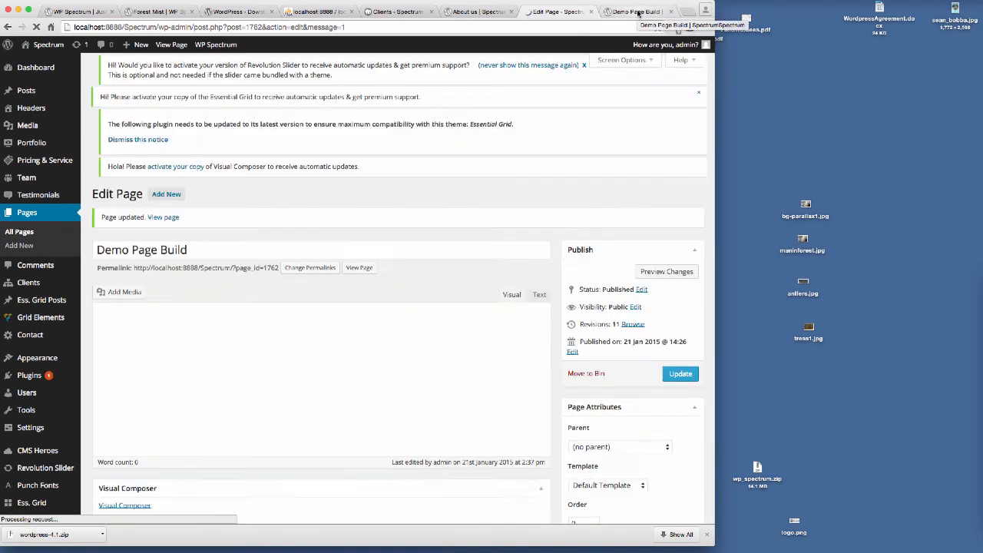
# Step: Reload the preview tab to view the reordered rows
pyautogui.click(637, 11)
pyautogui.click(240, 28)
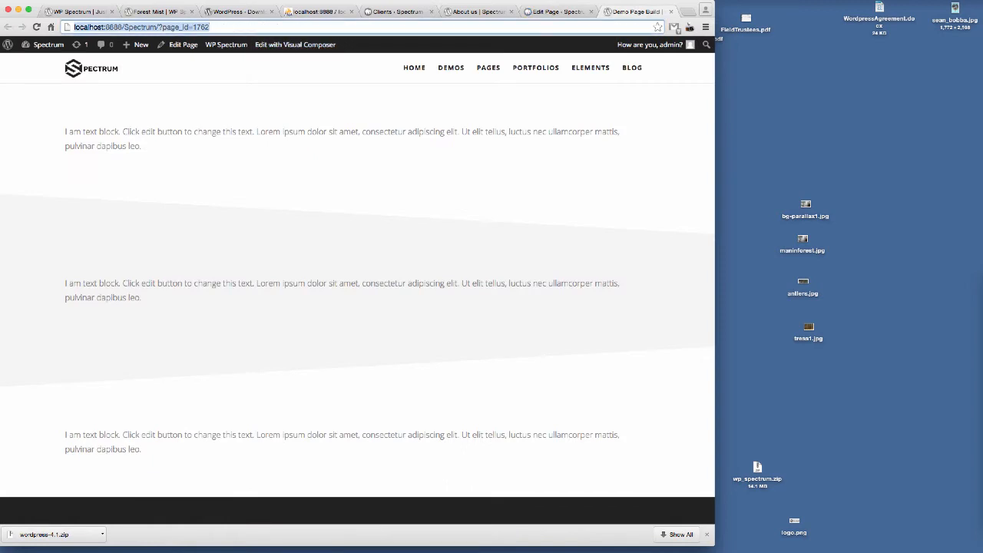
pyautogui.press('Return')
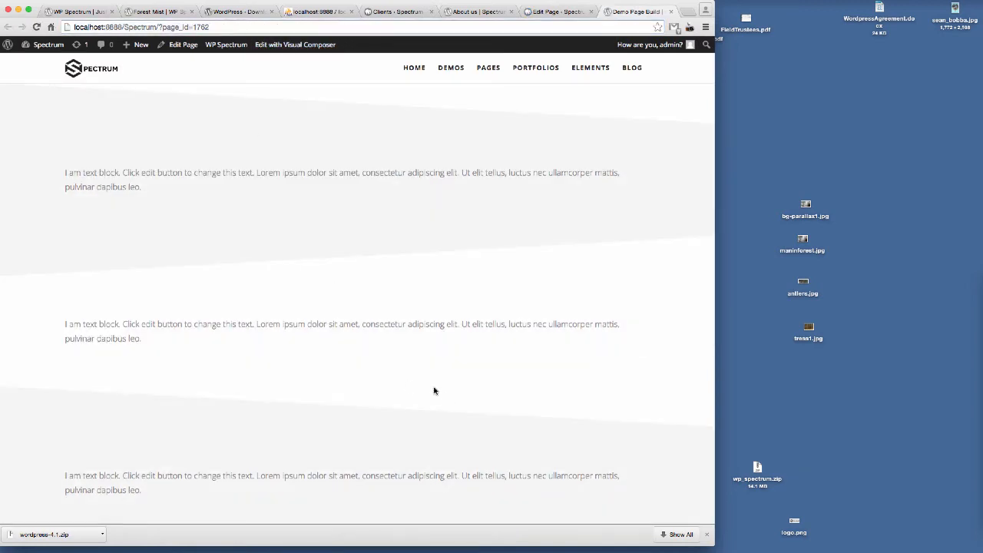
pyautogui.scroll(1, 428, 267)
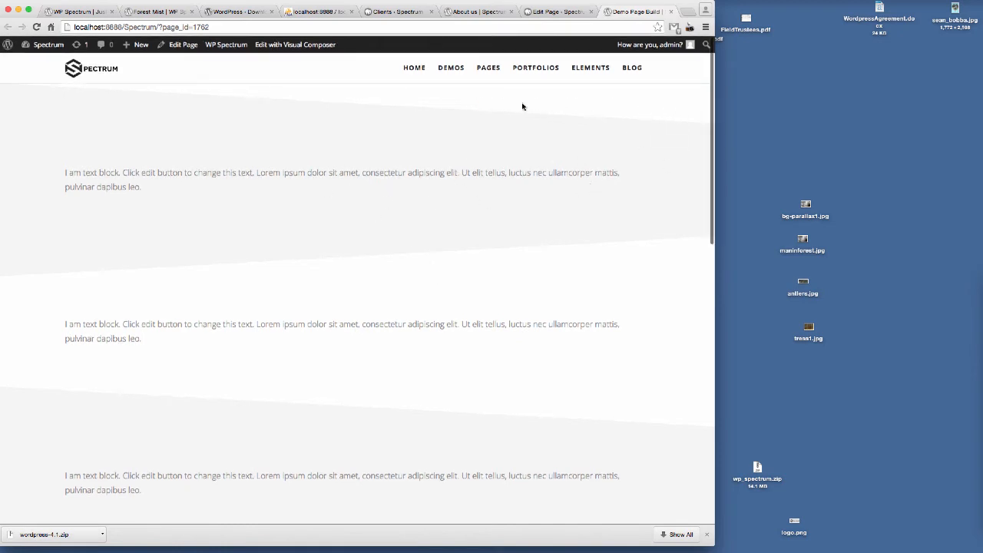
# Step: Disable the angle in the first row's Angle settings, save the row and update the page
pyautogui.click(554, 13)
pyautogui.scroll(-2, 460, 245)
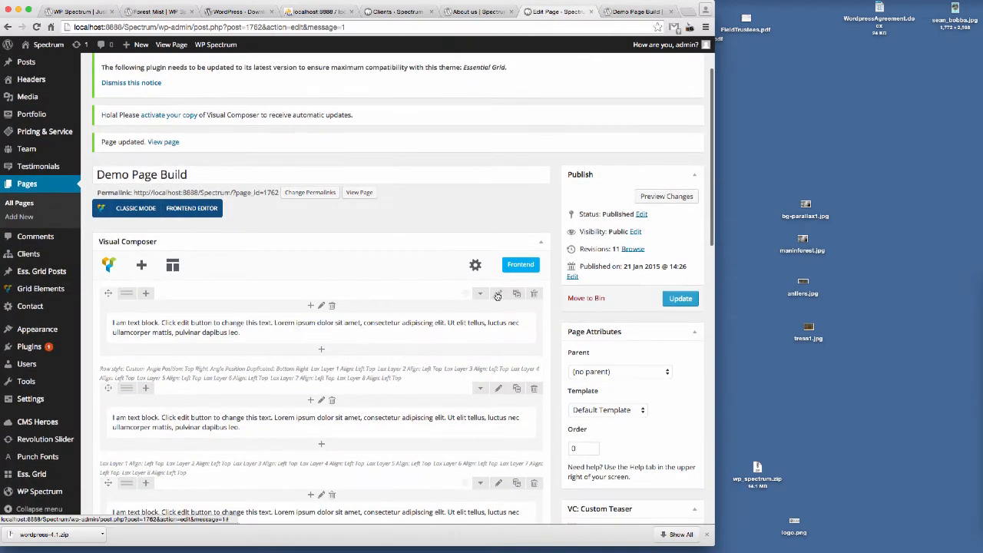
pyautogui.click(497, 294)
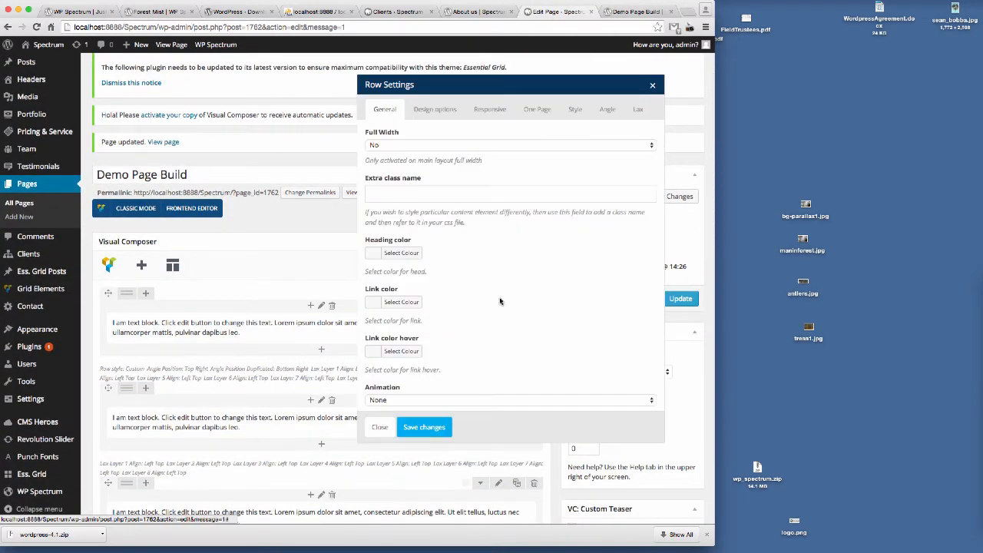
pyautogui.click(607, 110)
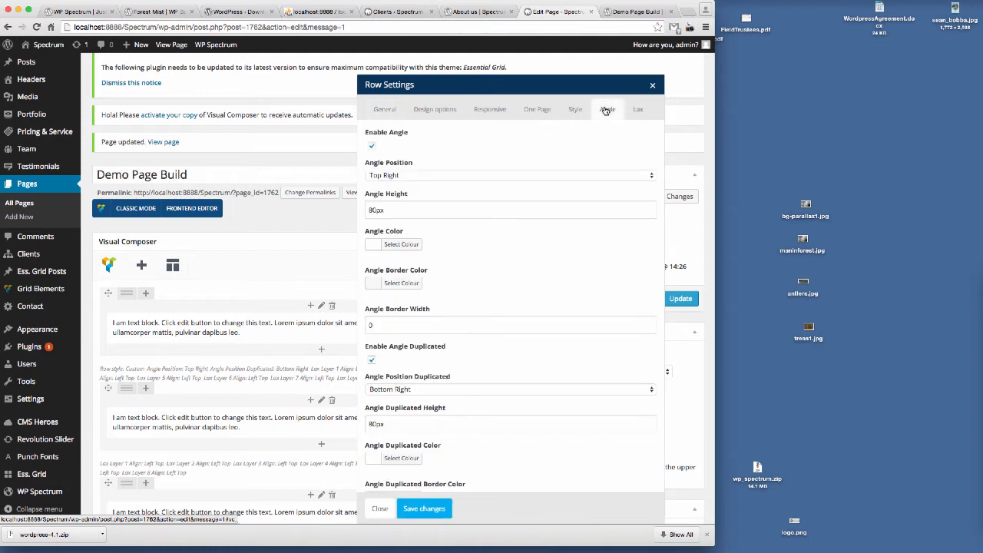
pyautogui.click(372, 148)
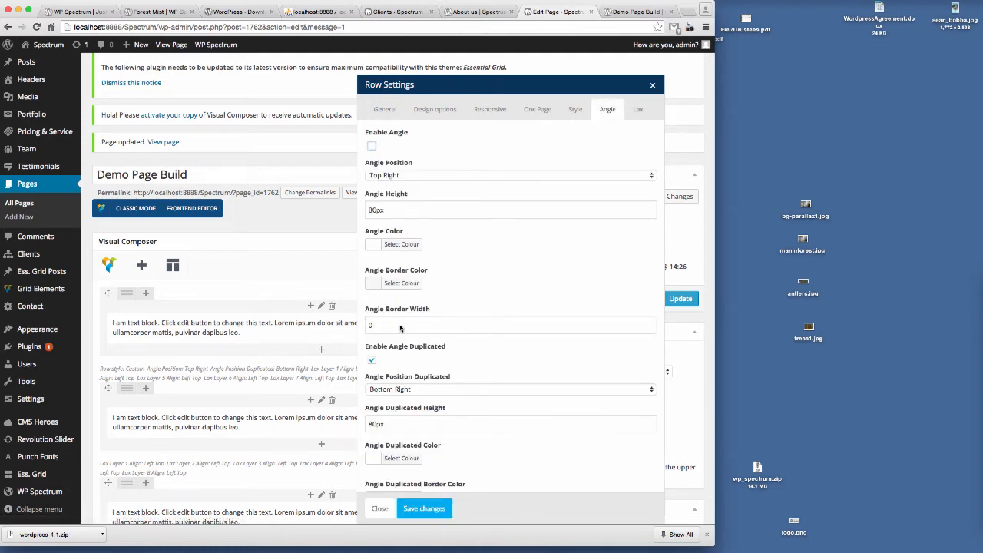
pyautogui.click(423, 511)
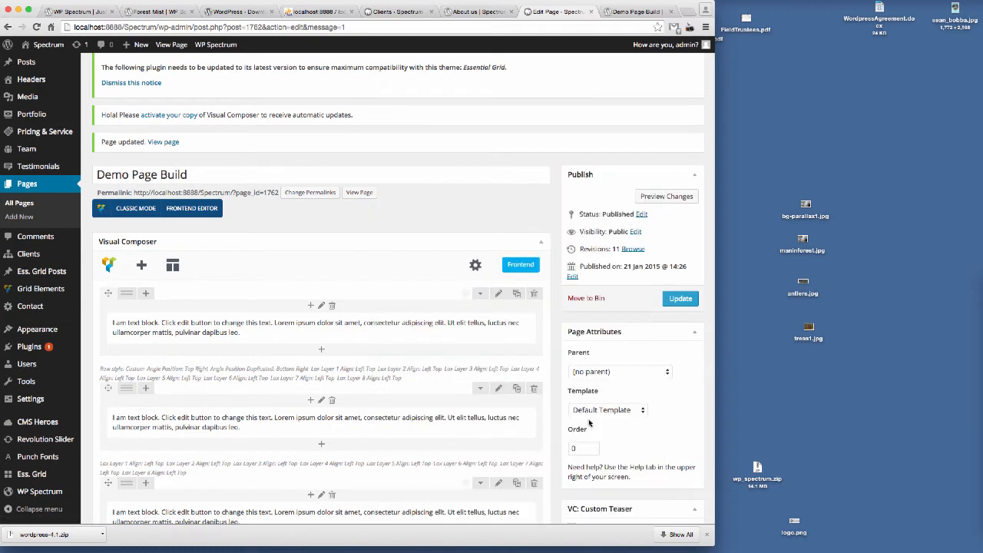
pyautogui.click(677, 303)
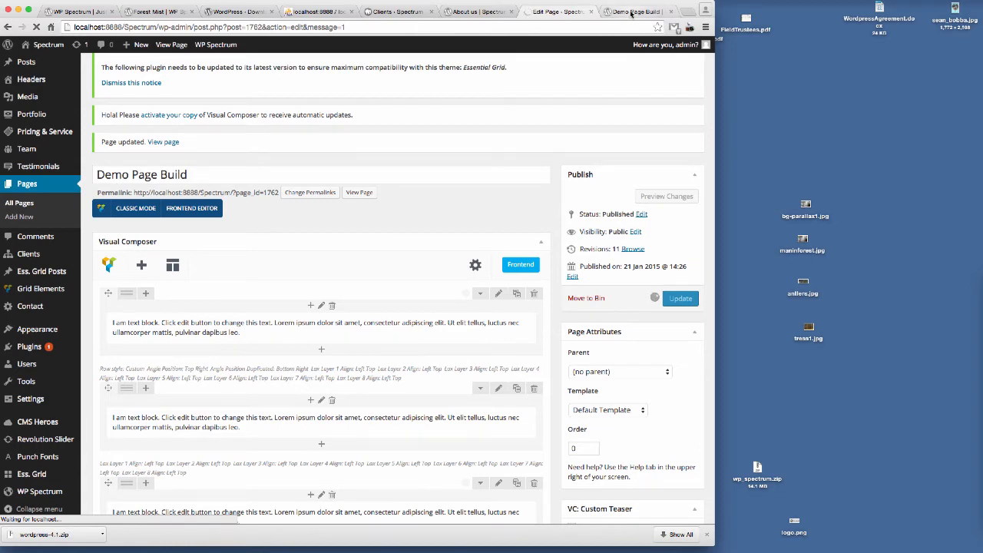
# Step: Reload the preview tab to view the first row's changed angle
pyautogui.click(631, 12)
pyautogui.press('Return')
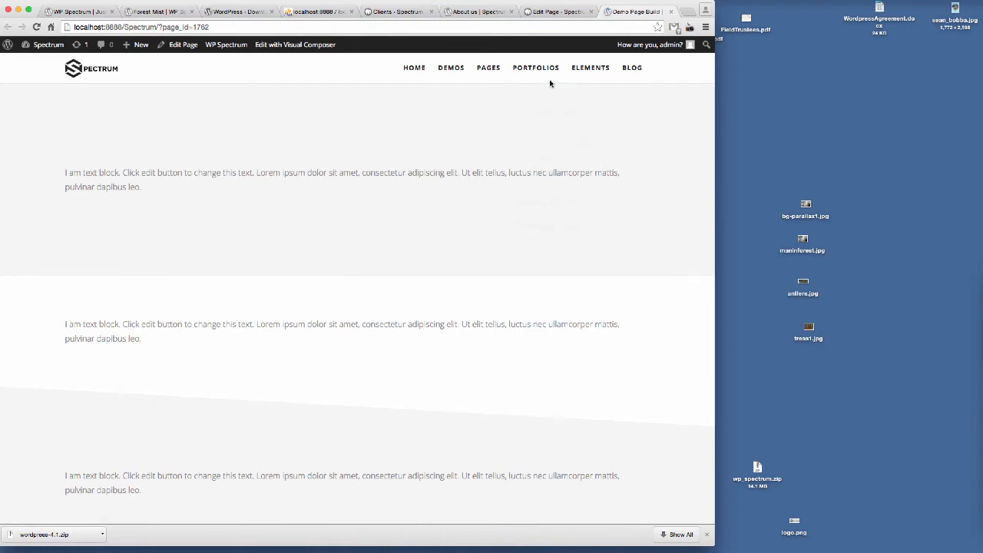
# Step: Re-enable the first row's angle at Bottom Right, disable its duplicated angle, save the row and update the page
pyautogui.click(549, 12)
pyautogui.scroll(-5, 376, 289)
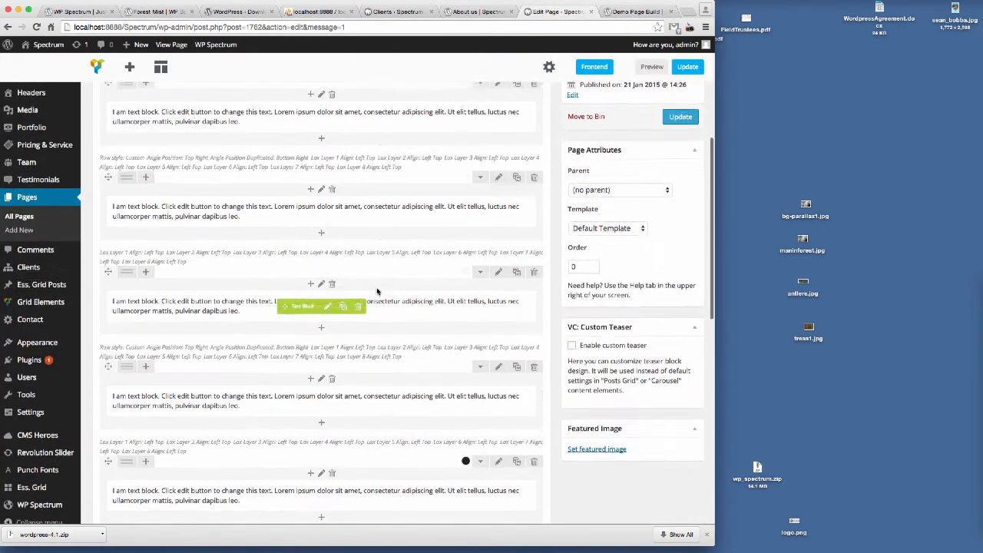
pyautogui.scroll(5, 376, 290)
pyautogui.click(497, 225)
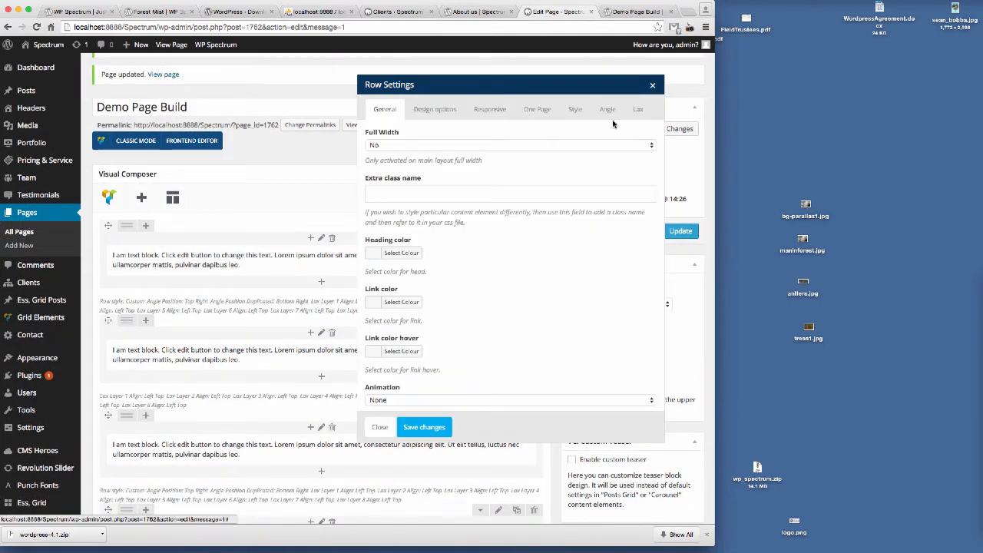
pyautogui.click(608, 109)
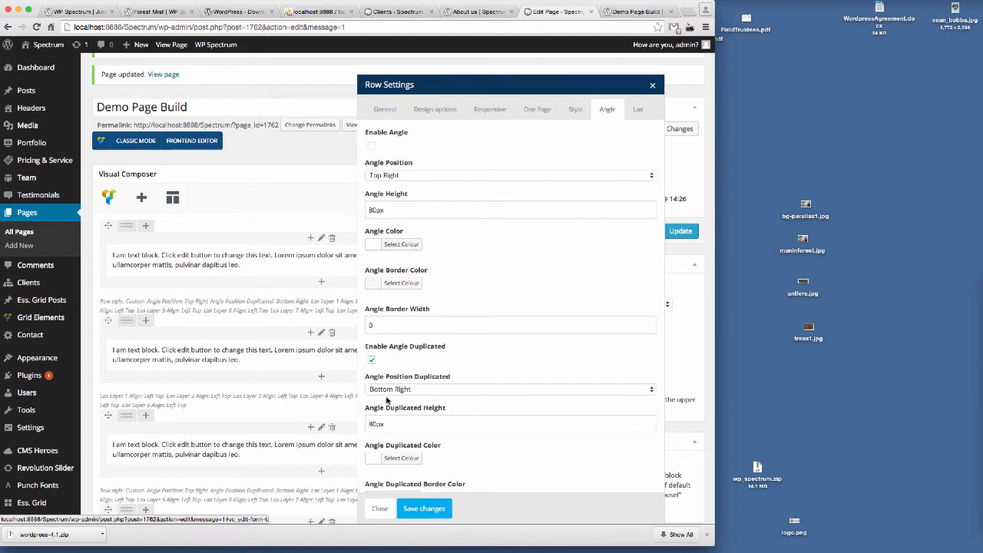
pyautogui.click(406, 175)
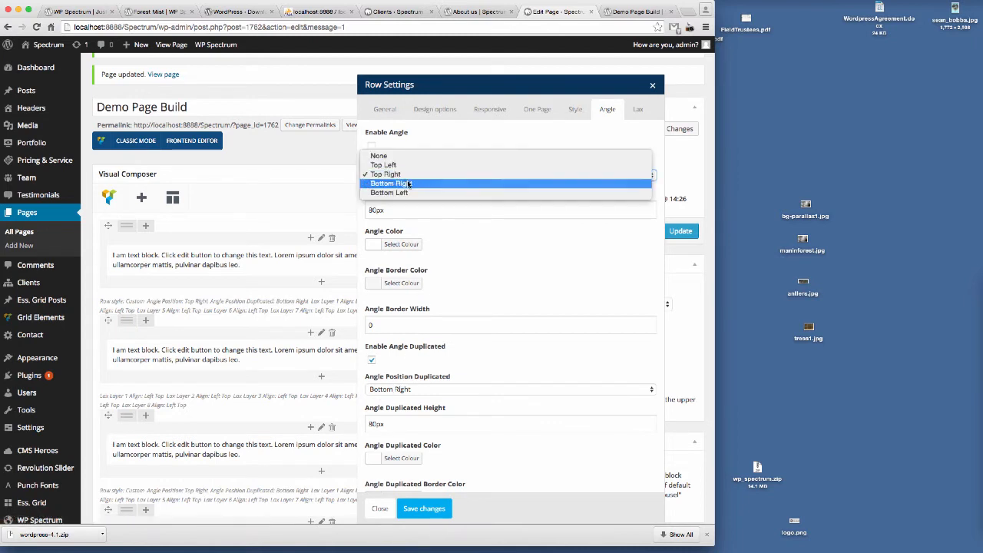
pyautogui.press('Escape')
pyautogui.click(406, 194)
pyautogui.click(372, 148)
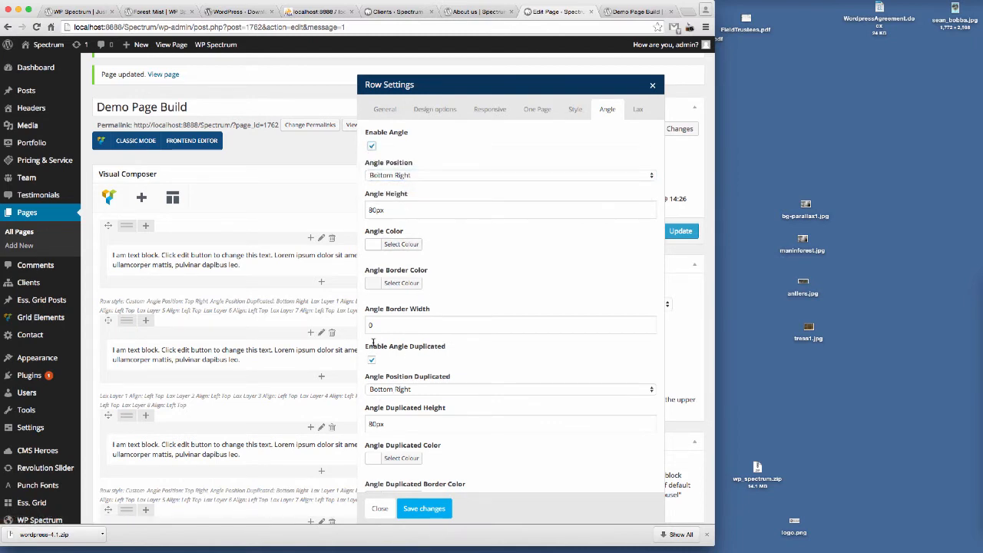
pyautogui.click(372, 359)
pyautogui.click(411, 508)
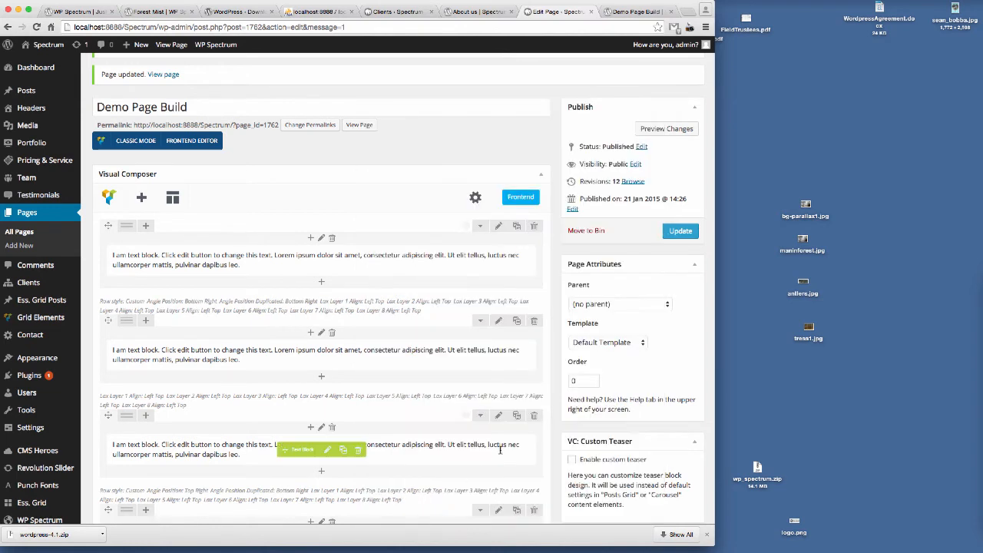
pyautogui.click(680, 232)
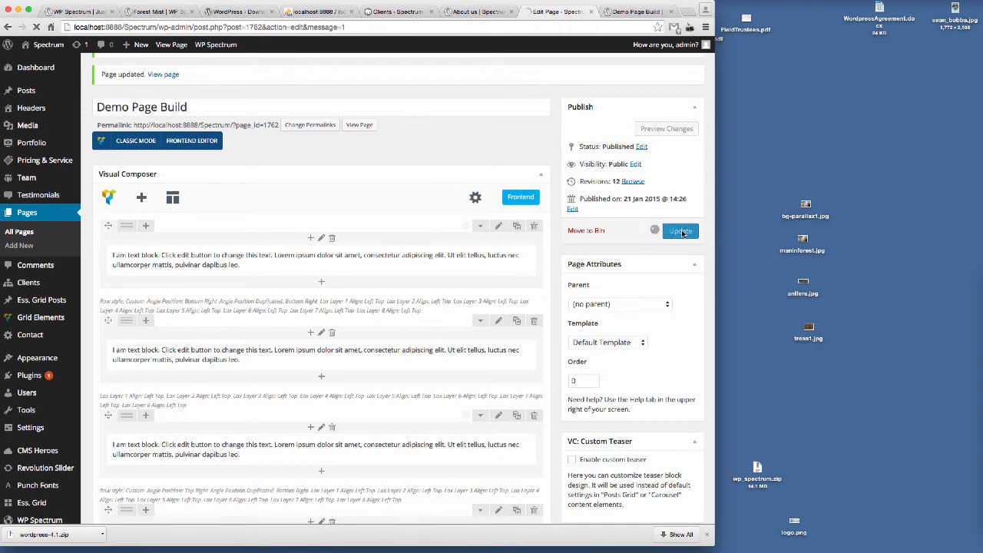
# Step: Reload the preview tab and scroll through the rows to inspect the angled dividers
pyautogui.click(635, 13)
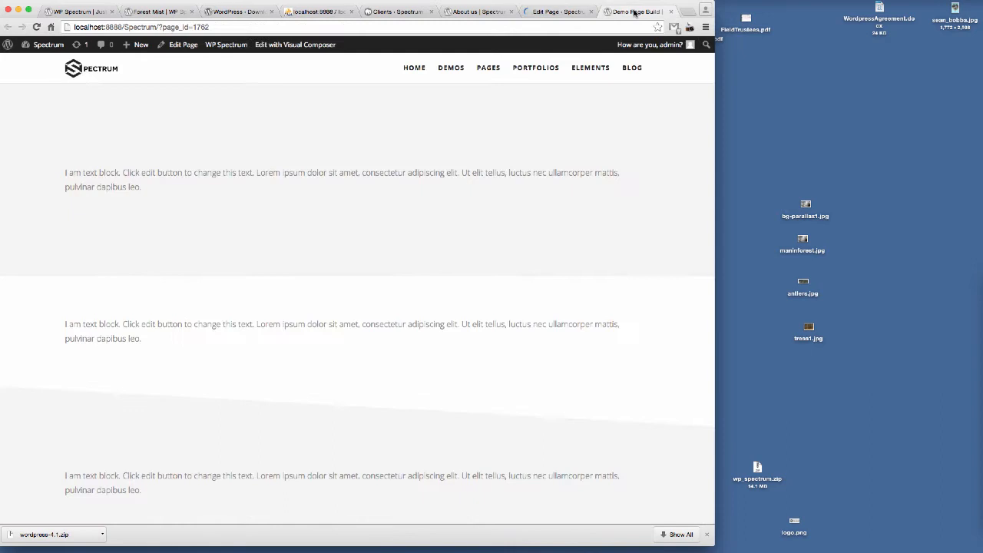
pyautogui.click(236, 26)
pyautogui.press('Return')
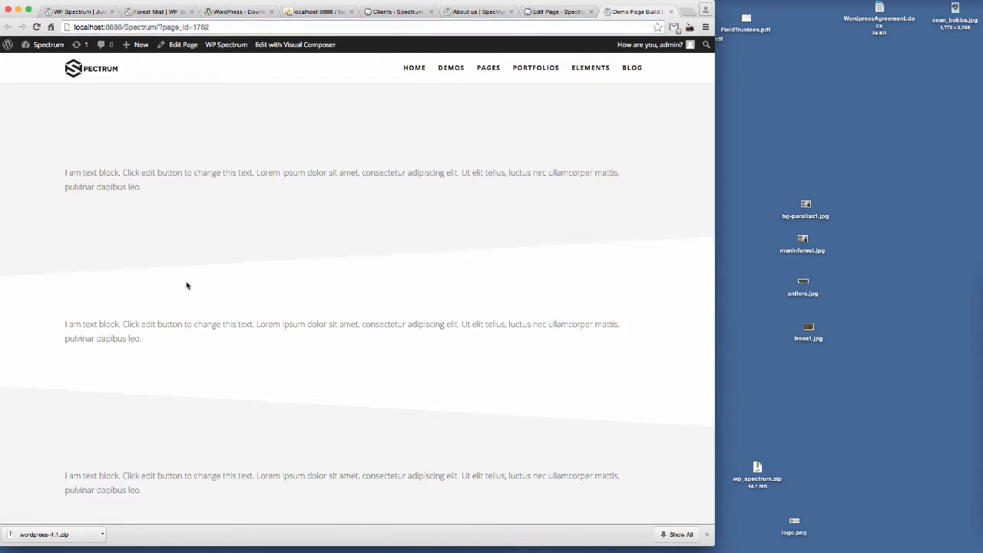
pyautogui.scroll(-3, 442, 222)
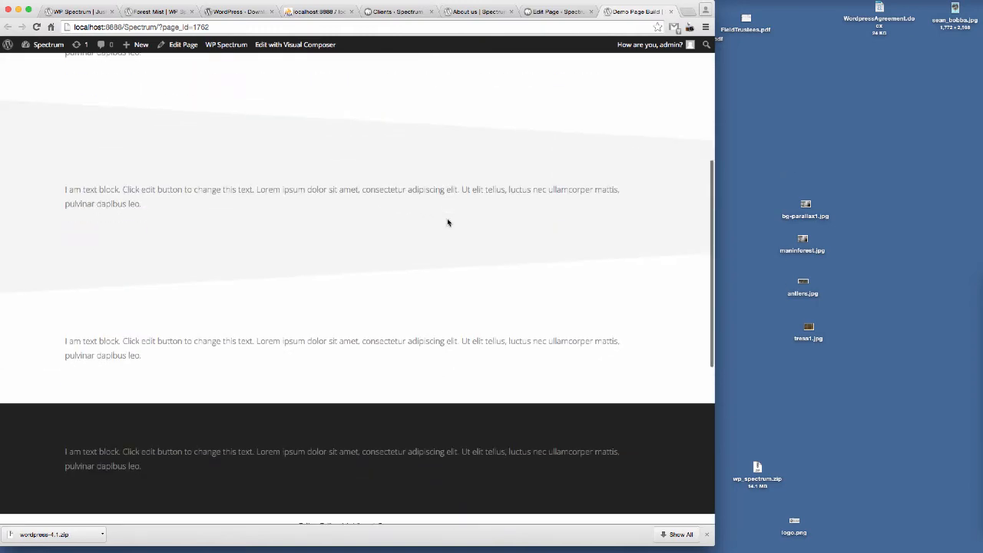
pyautogui.scroll(3, 447, 220)
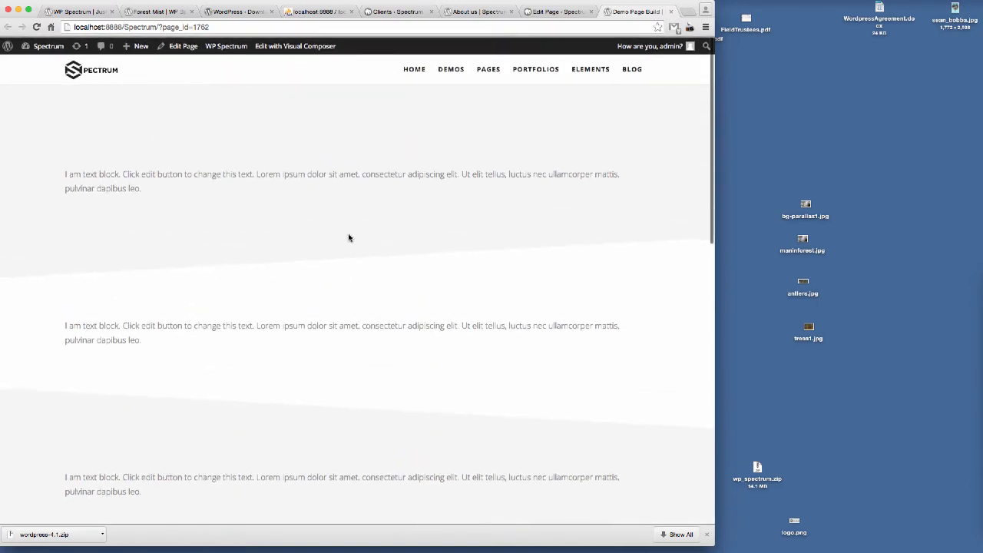
pyautogui.scroll(-3, 454, 373)
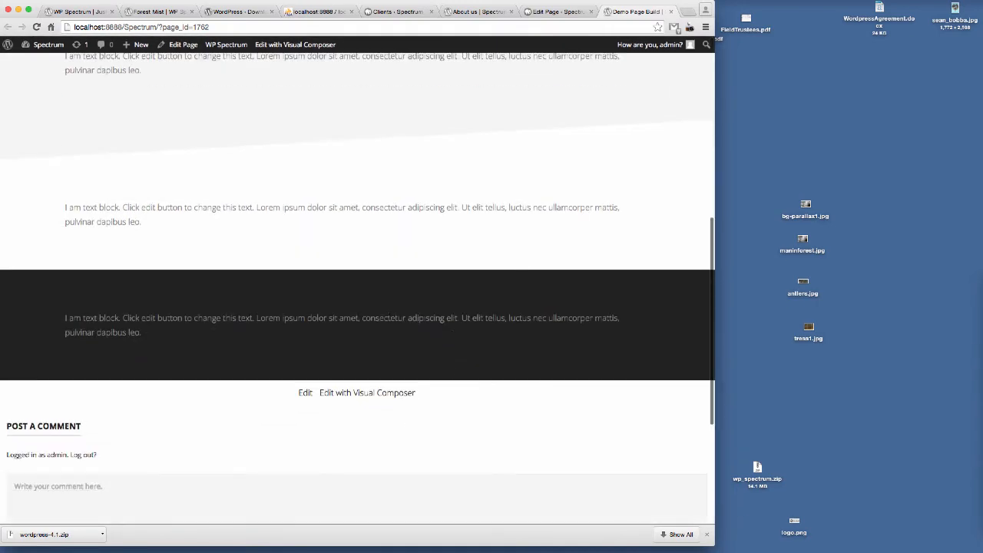
pyautogui.click(553, 12)
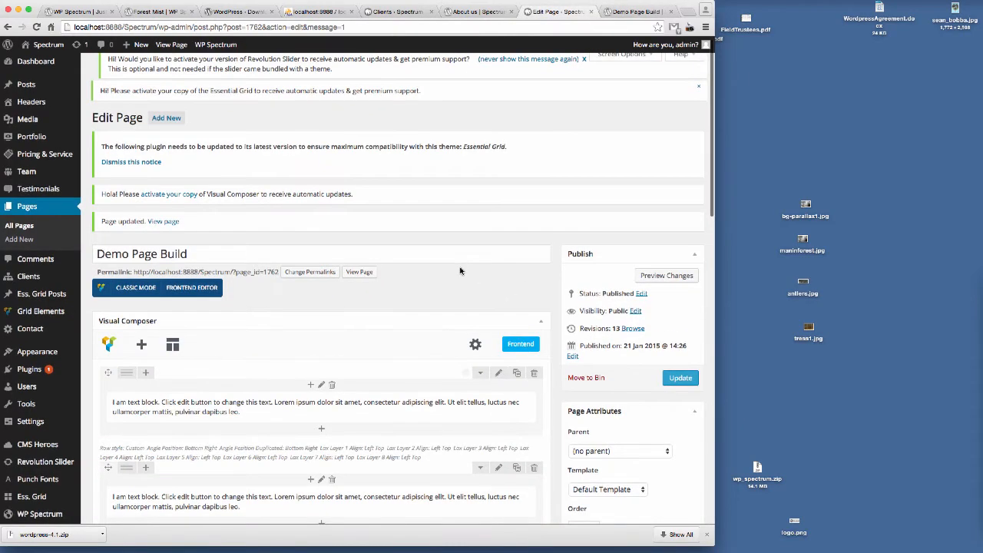
pyautogui.click(635, 11)
pyautogui.scroll(3, 474, 338)
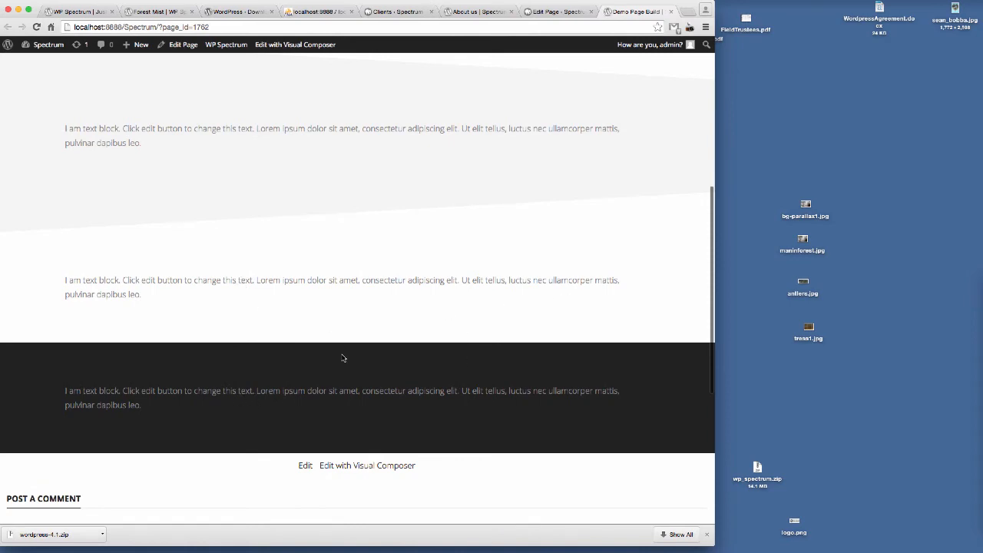
pyautogui.click(565, 11)
pyautogui.scroll(-10, 509, 224)
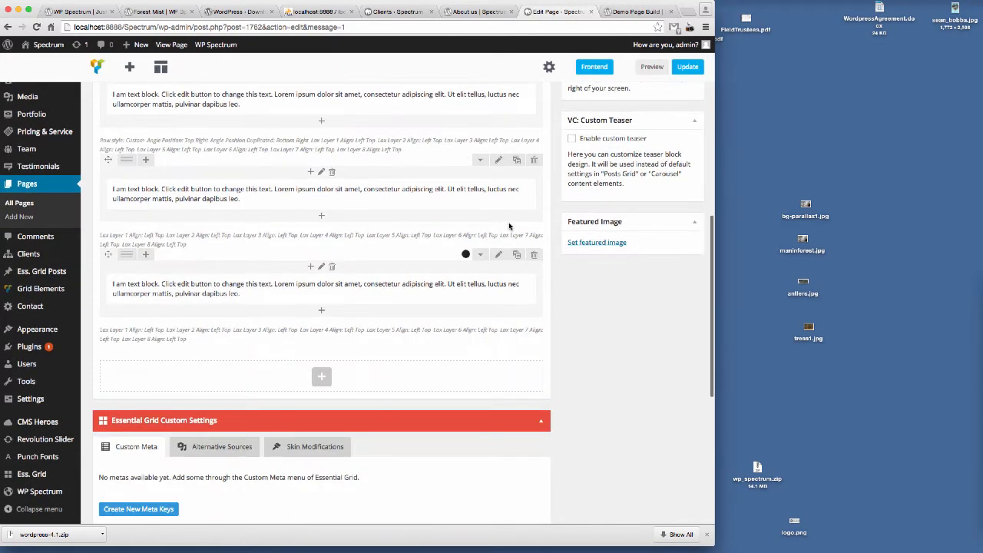
# Step: Open the third row's settings and set its row style to Custom
pyautogui.scroll(1, 507, 228)
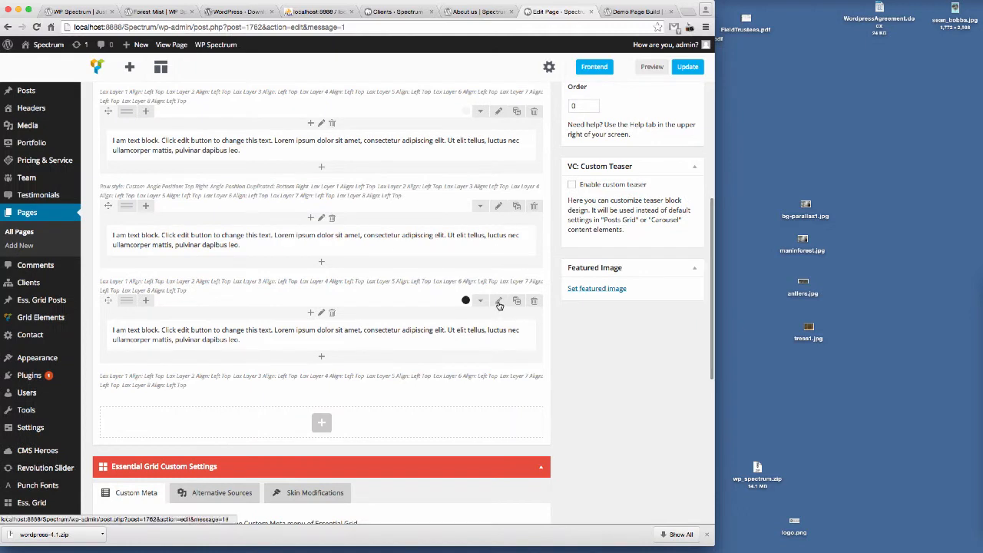
pyautogui.click(498, 304)
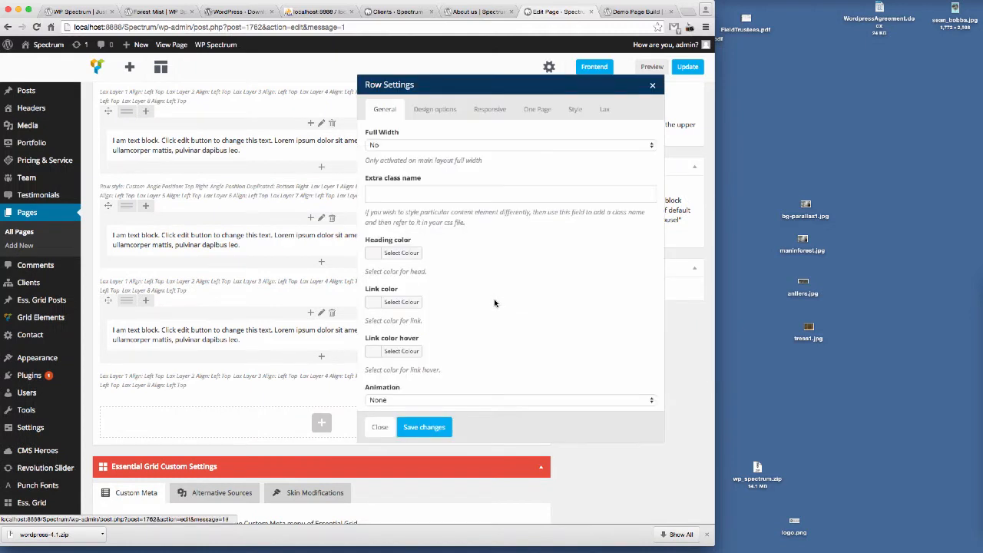
pyautogui.click(575, 109)
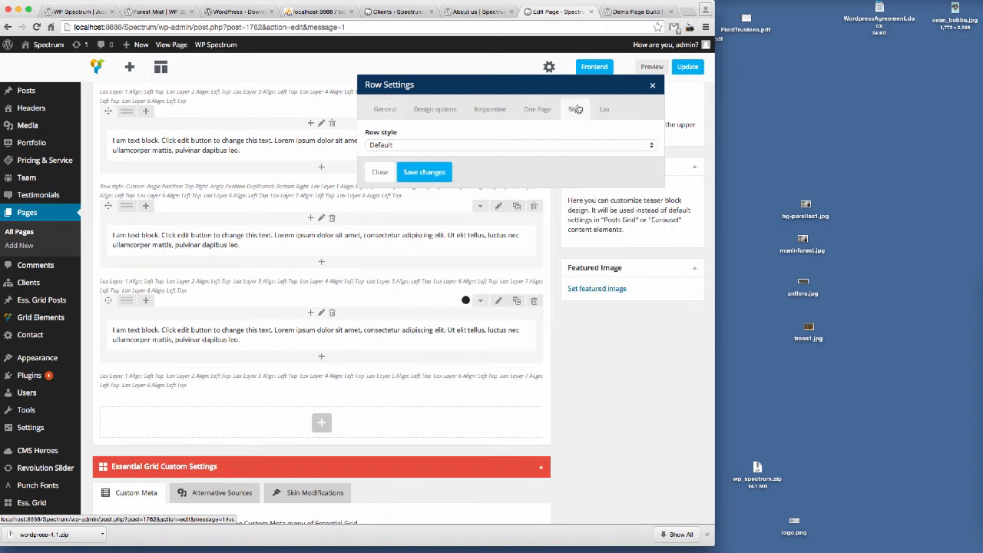
pyautogui.click(439, 145)
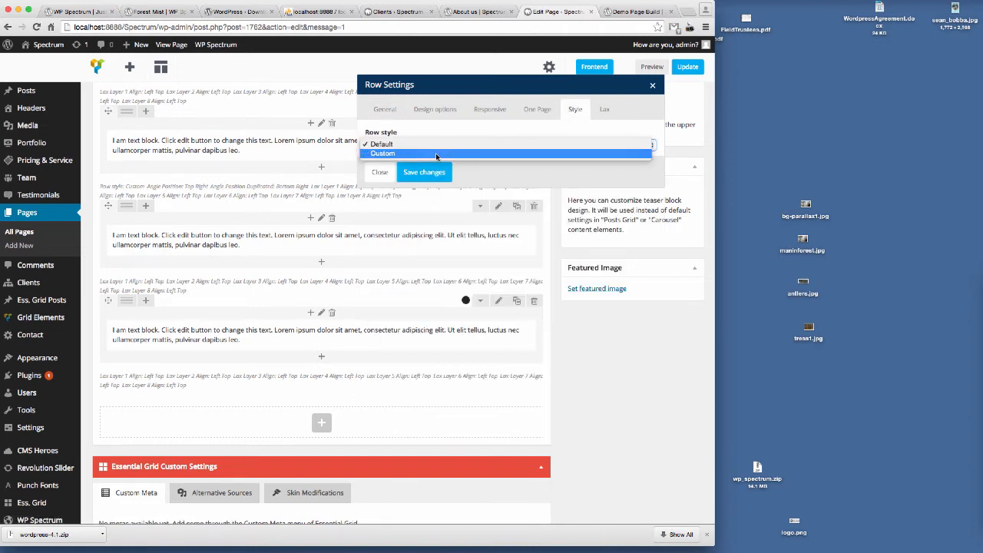
pyautogui.click(436, 153)
# Step: Enable Angle Style 2 on the third row at Top Style1 with colour #222222, save the row and update the page
pyautogui.click(607, 109)
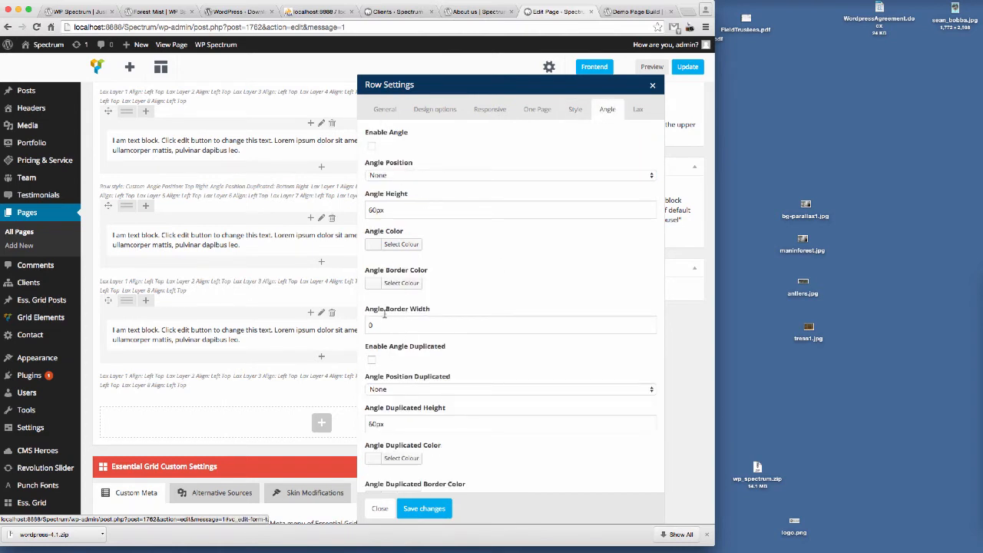
pyautogui.scroll(-10, 507, 265)
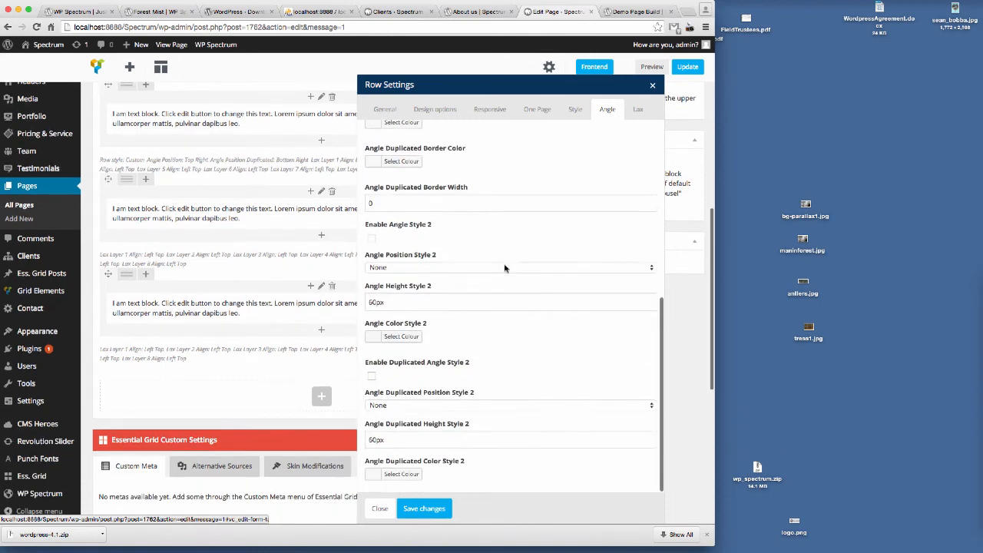
pyautogui.click(372, 238)
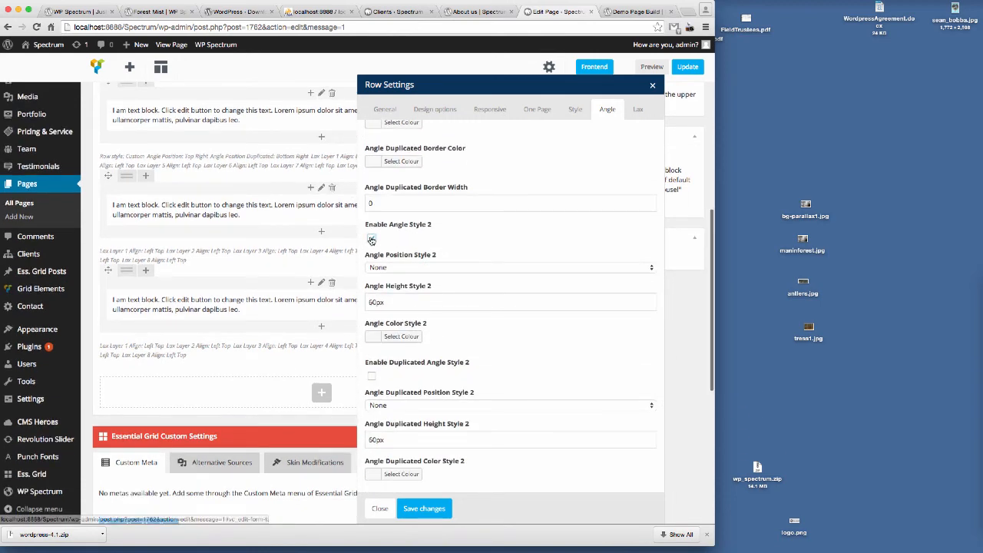
pyautogui.click(421, 269)
pyautogui.click(427, 278)
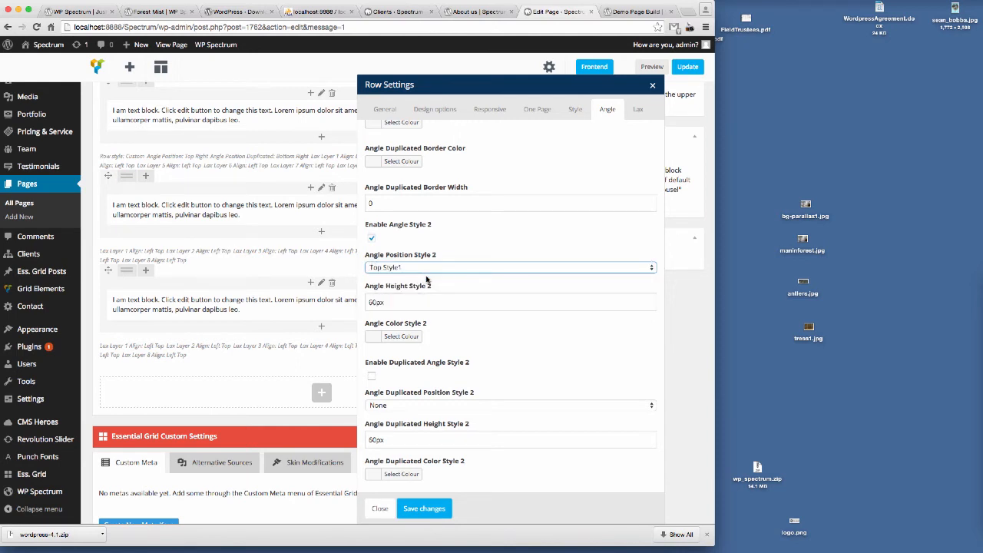
pyautogui.click(400, 340)
pyautogui.write('2')
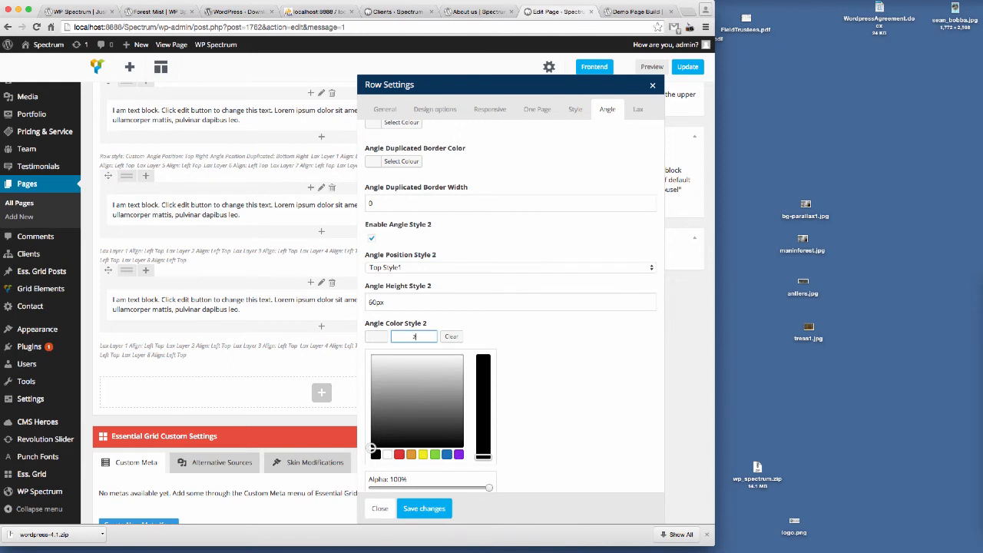
pyautogui.write('22222')
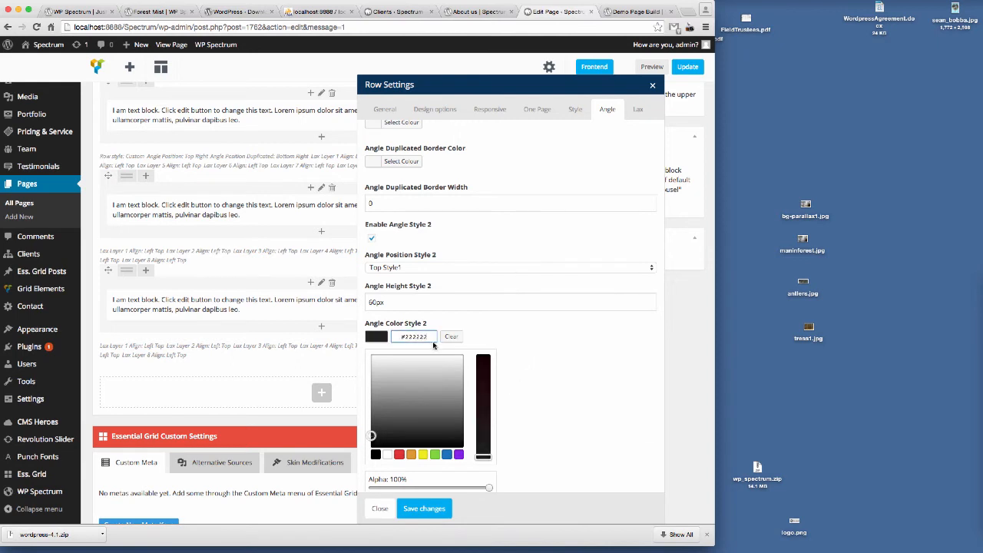
pyautogui.click(528, 366)
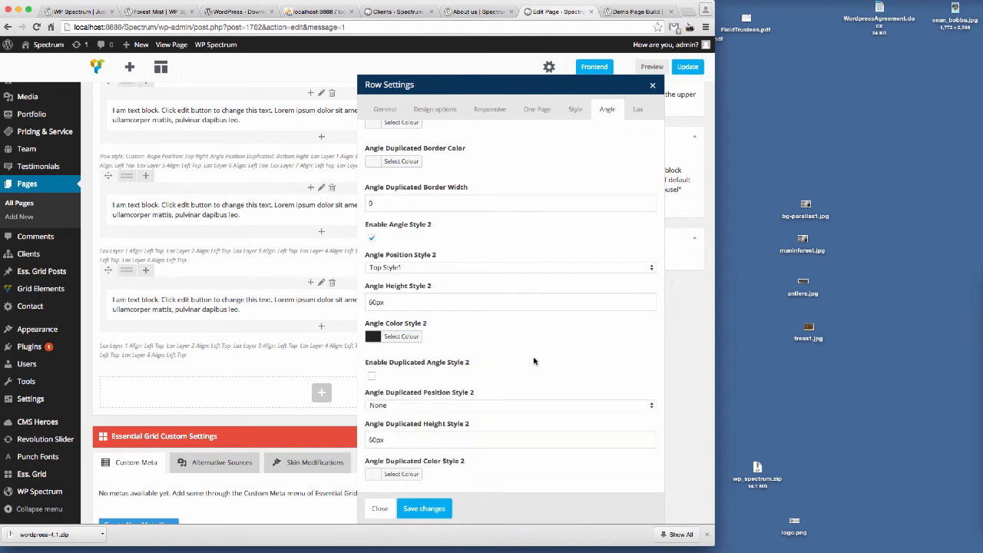
pyautogui.click(431, 508)
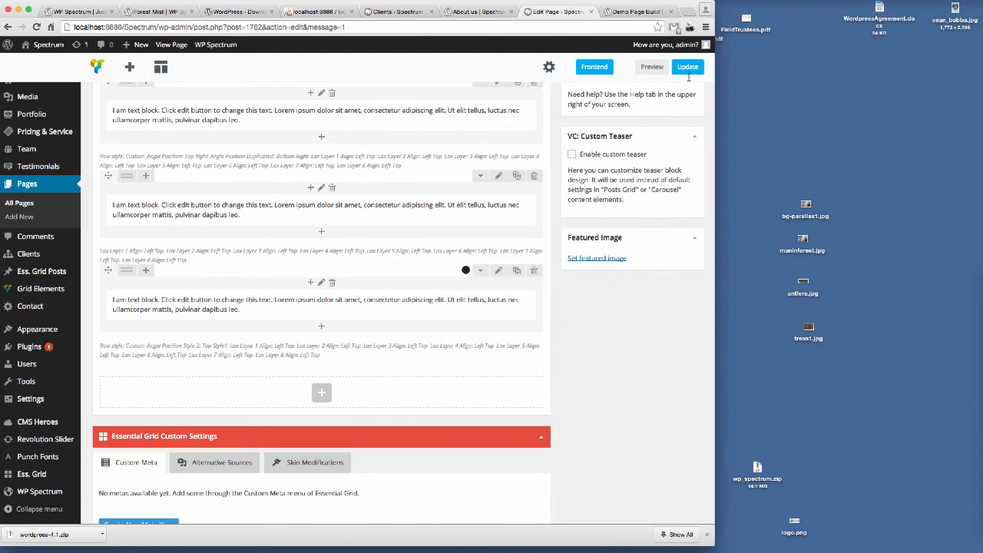
pyautogui.click(688, 68)
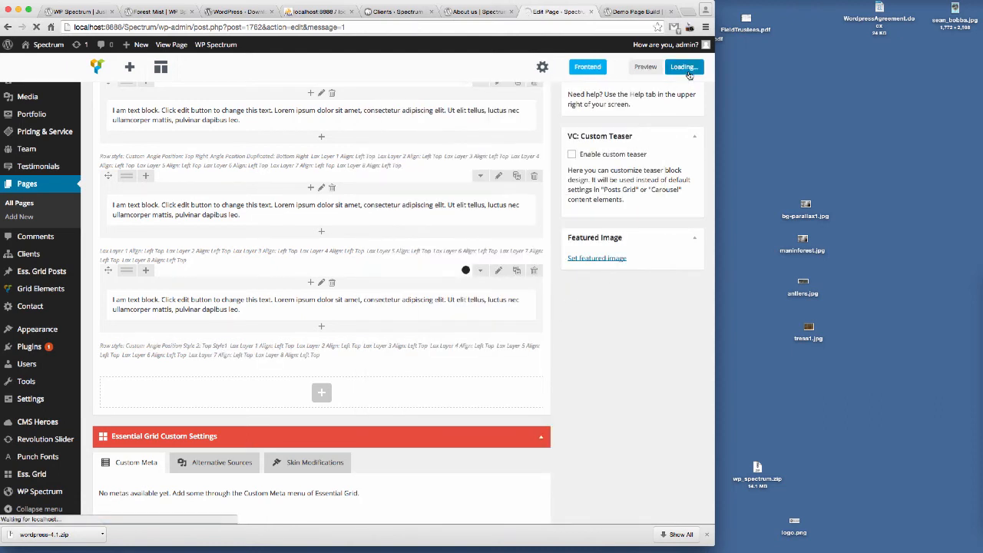
# Step: Reload the preview tab to view the third row's new angle
pyautogui.click(637, 11)
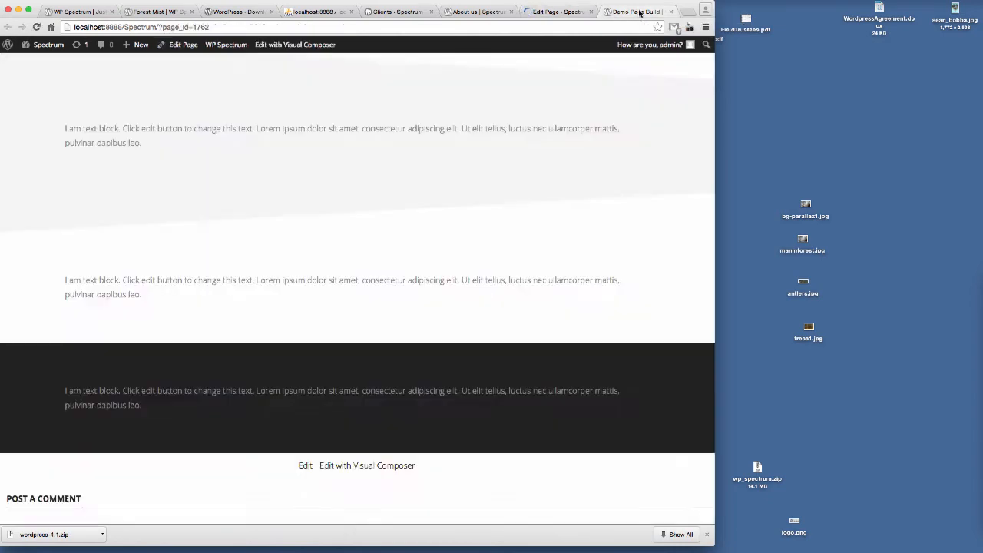
pyautogui.click(216, 27)
pyautogui.press('Return')
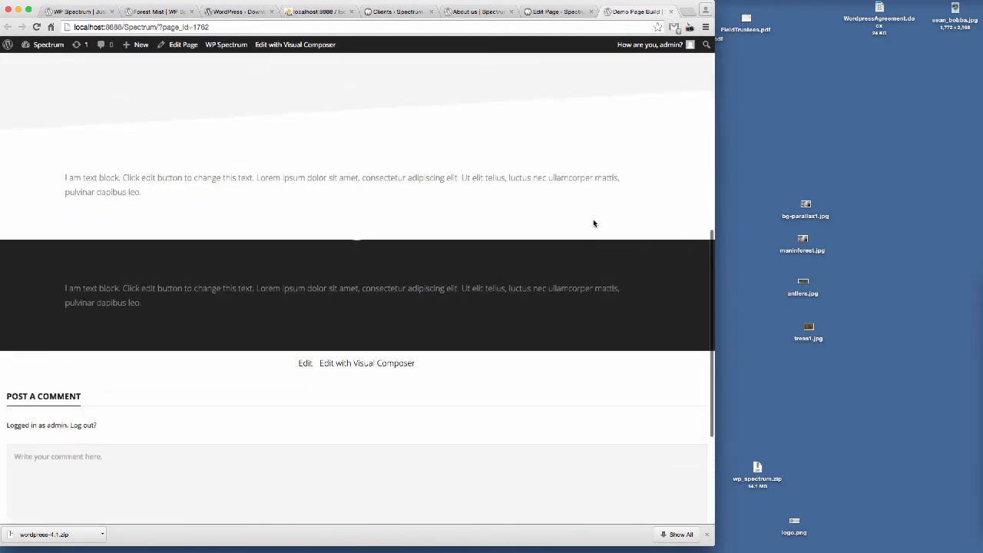
# Step: Change the third row's Angle Style 2 colour to white, save the row and update the page
pyautogui.click(559, 12)
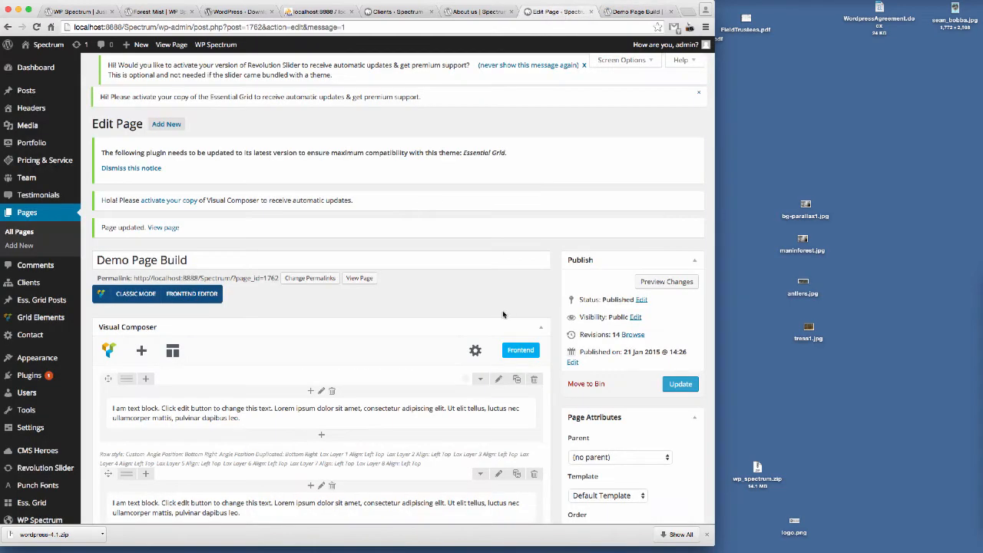
pyautogui.scroll(-10, 503, 315)
pyautogui.click(498, 300)
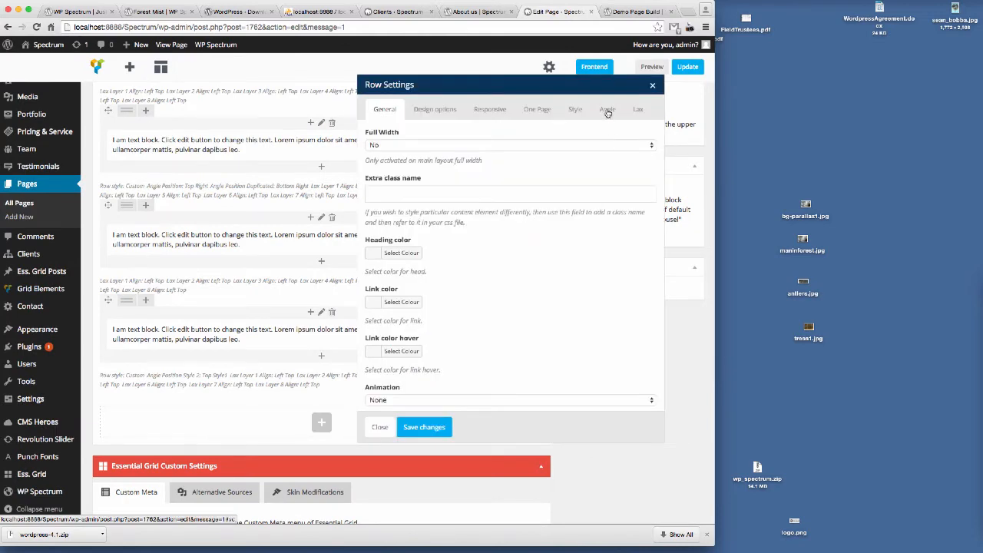
pyautogui.click(607, 109)
pyautogui.scroll(-5, 519, 282)
pyautogui.scroll(-1, 516, 287)
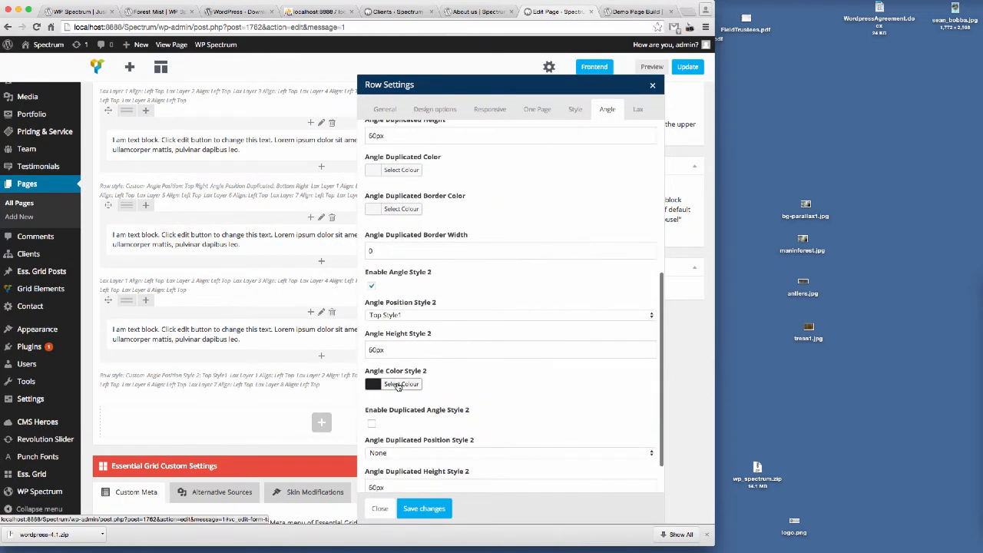
pyautogui.click(400, 386)
pyautogui.moveTo(404, 427); pyautogui.dragTo(396, 377)
pyautogui.click(566, 408)
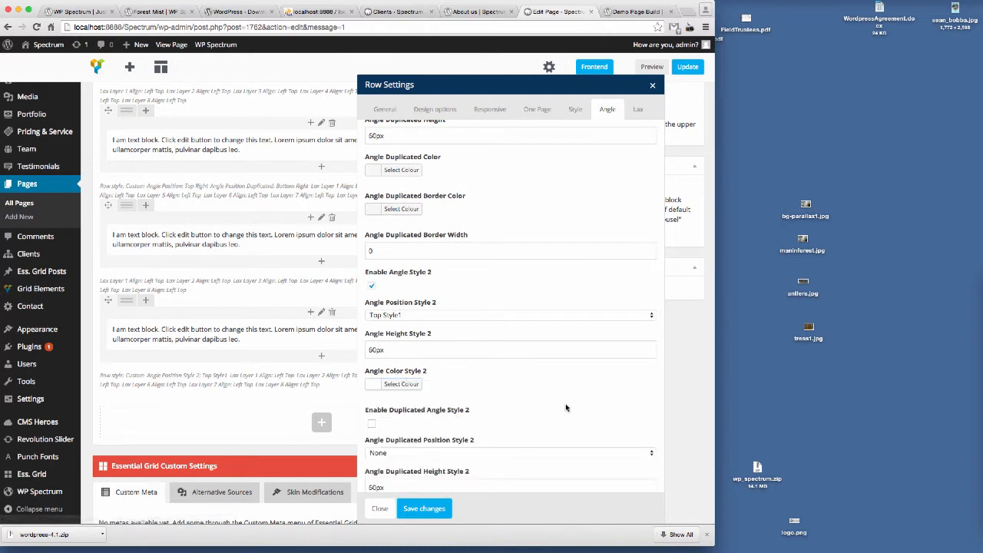
pyautogui.click(423, 509)
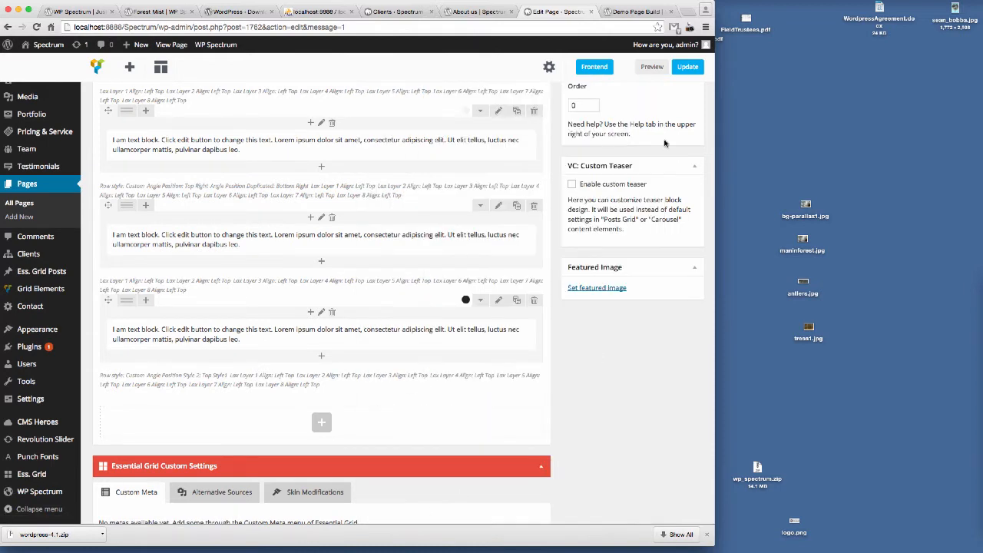
pyautogui.click(687, 68)
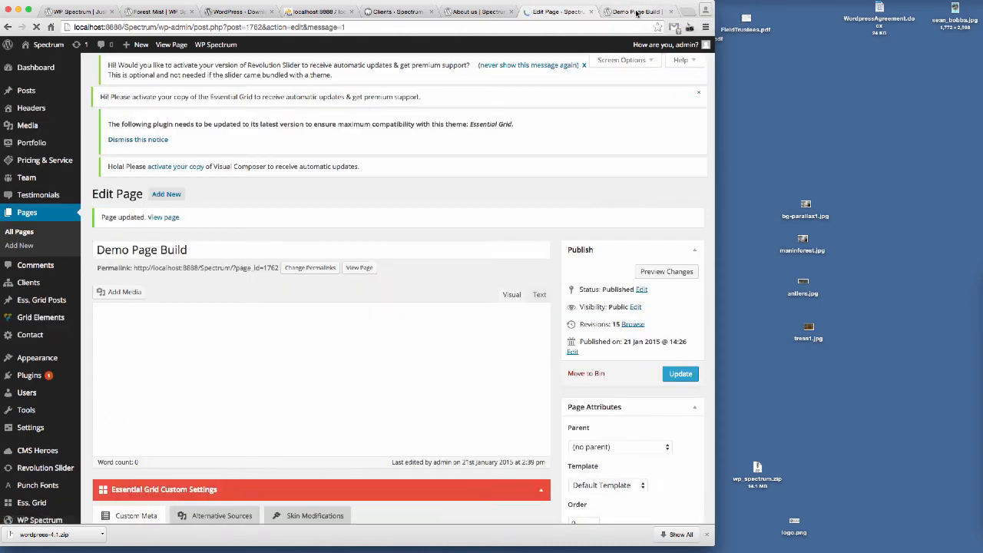
# Step: Reload the preview tab and scroll through the page to inspect the third row's angle
pyautogui.click(637, 13)
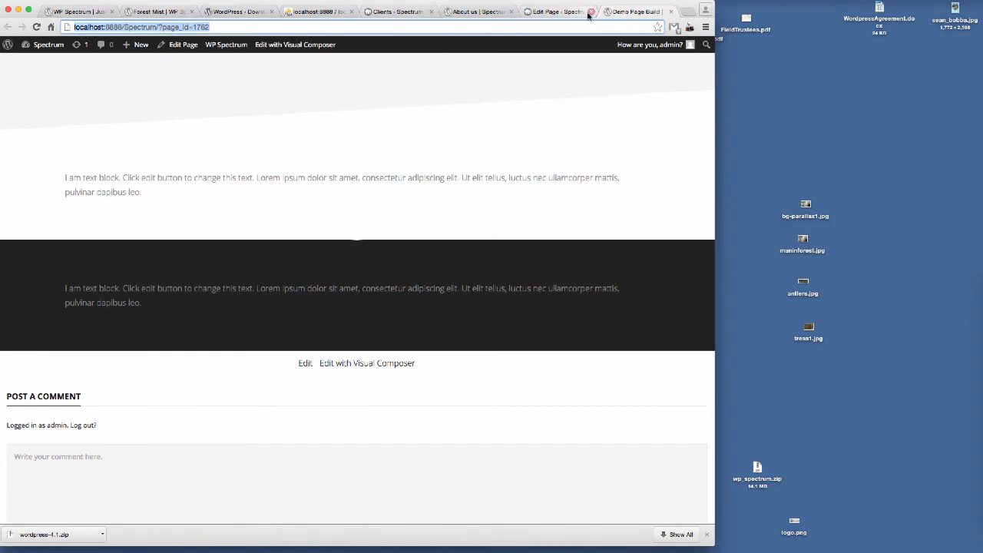
pyautogui.click(556, 11)
pyautogui.click(280, 27)
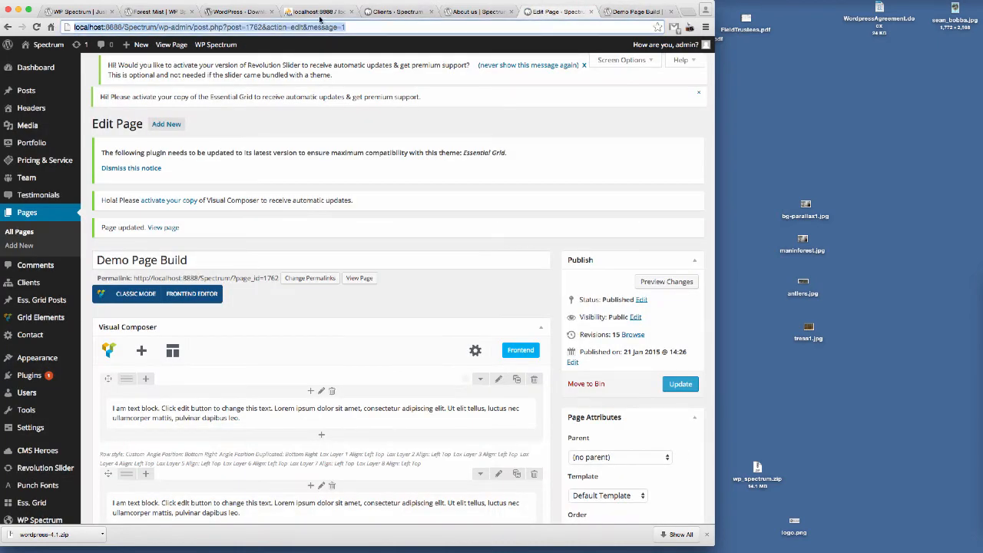
pyautogui.hotkey('ctrl', 'Tab')
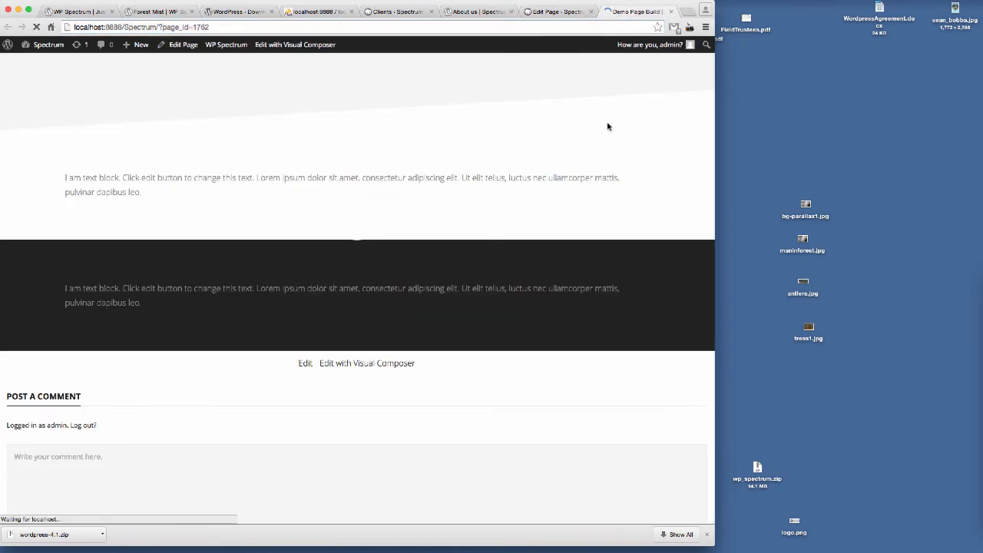
pyautogui.scroll(-10, 607, 170)
pyautogui.scroll(1, 607, 170)
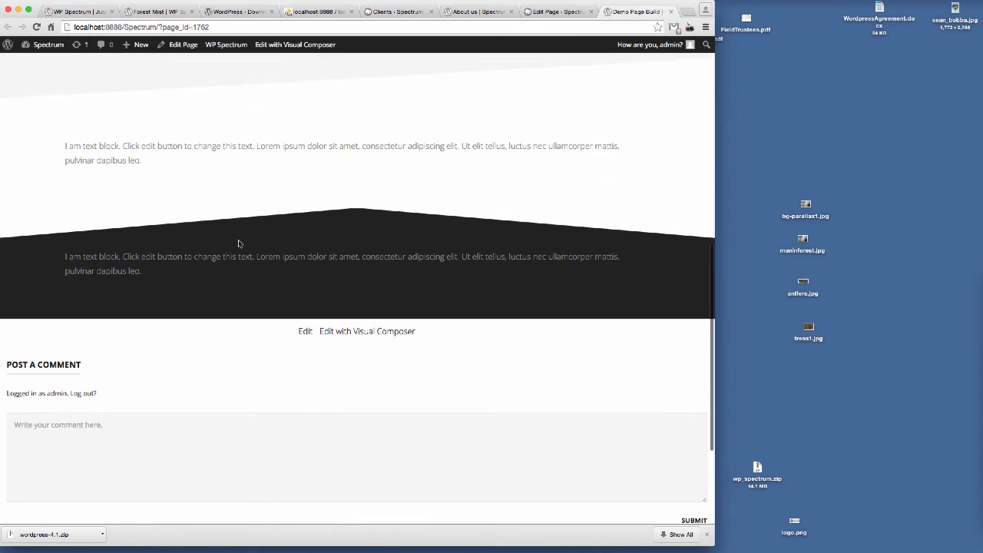
pyautogui.scroll(1, 292, 223)
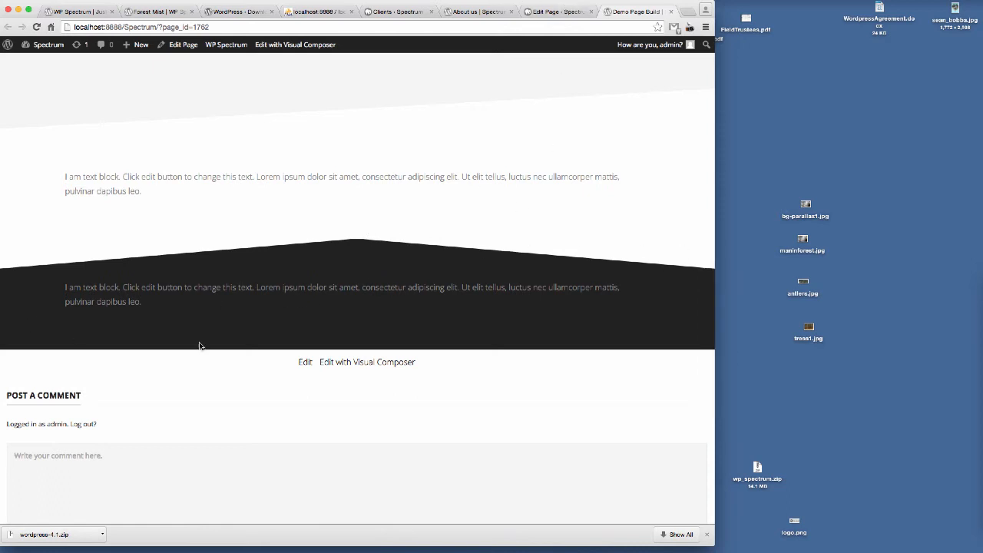
# Step: Enable the third row's Duplicated Angle Style 2 at Bottom Style1 and save the row
pyautogui.click(558, 12)
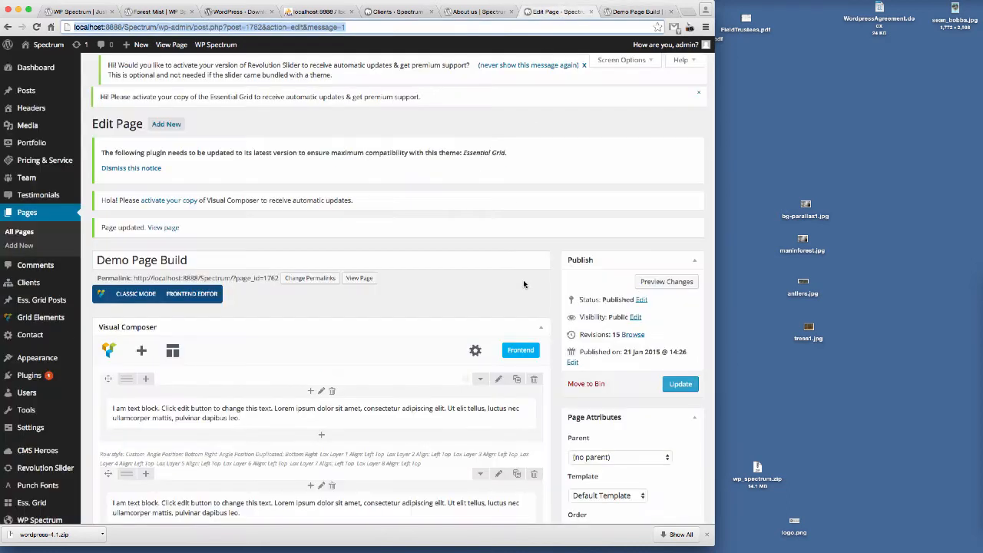
pyautogui.scroll(-10, 507, 282)
pyautogui.scroll(3, 506, 282)
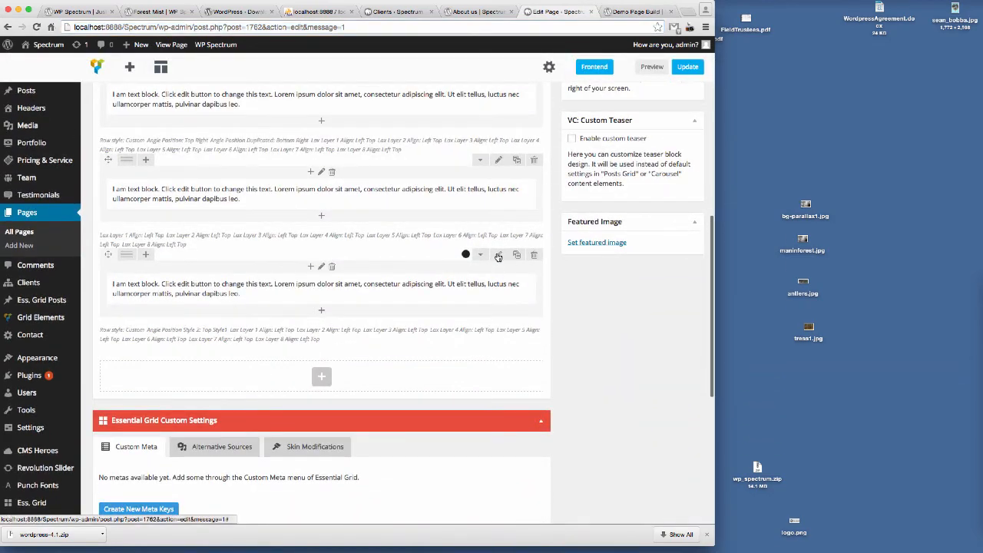
pyautogui.click(499, 254)
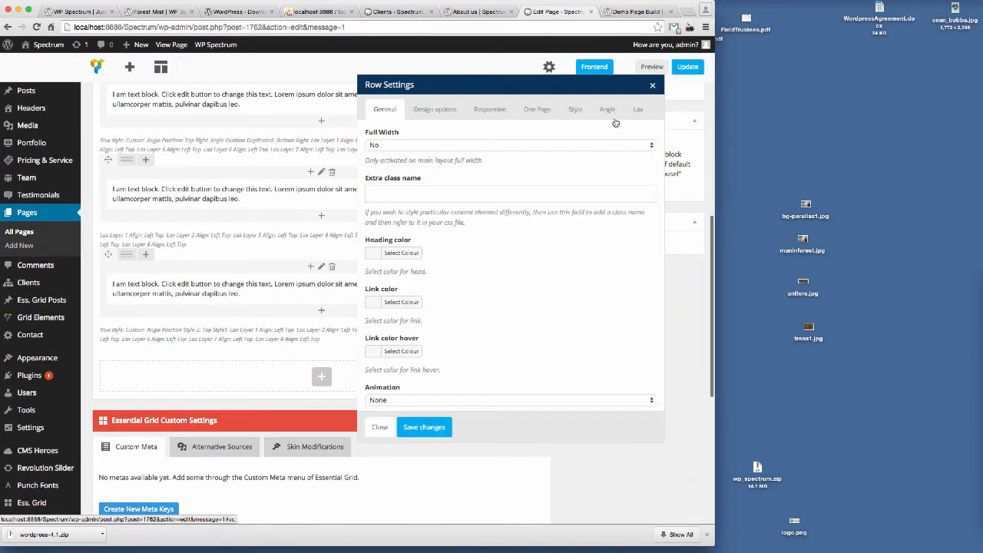
pyautogui.click(607, 109)
pyautogui.scroll(-2, 522, 266)
pyautogui.scroll(-8, 523, 266)
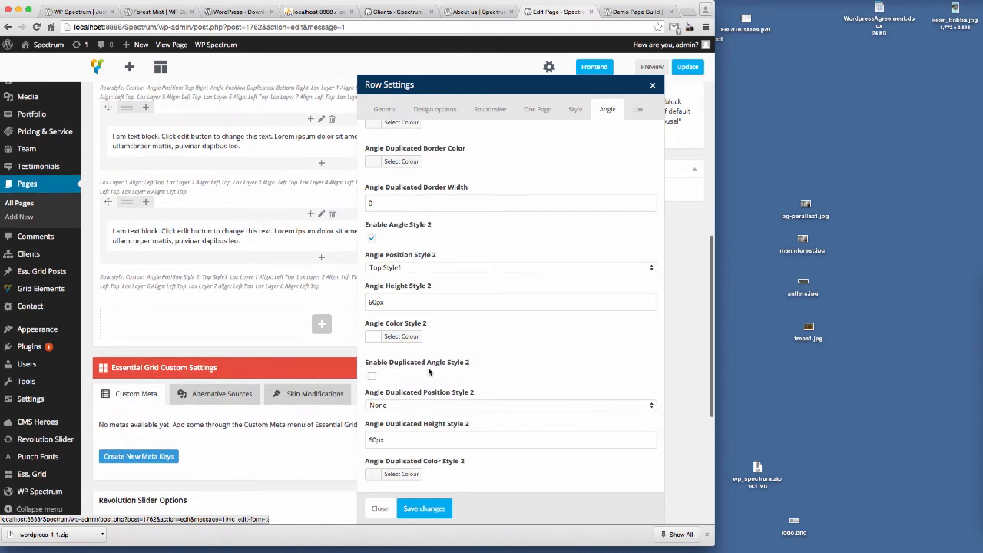
pyautogui.click(372, 376)
pyautogui.click(446, 405)
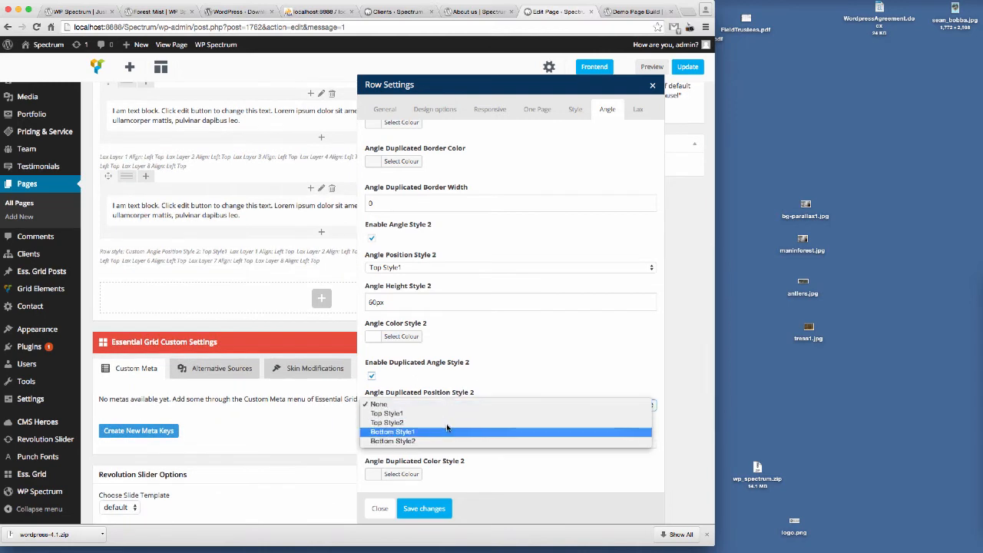
pyautogui.click(445, 432)
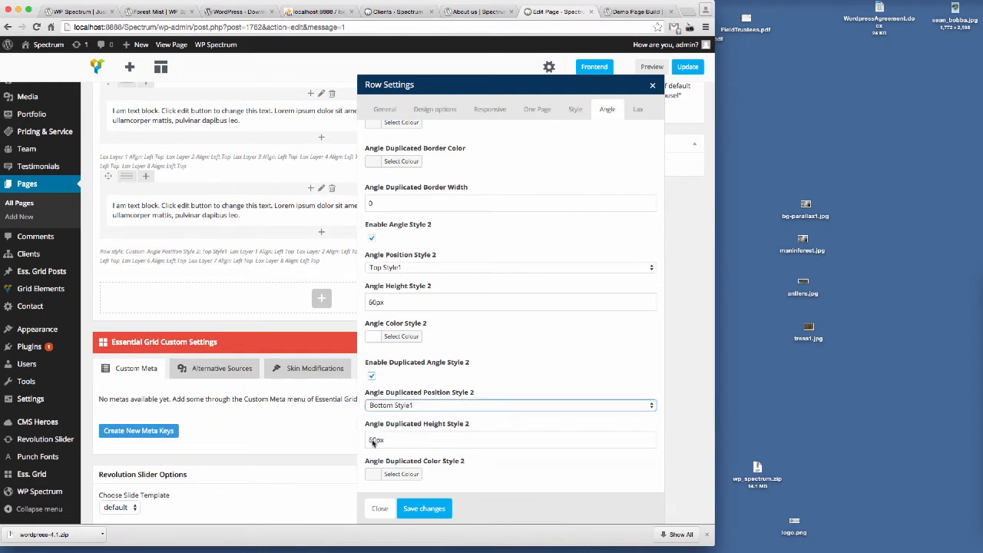
pyautogui.click(400, 474)
pyautogui.scroll(-1, 497, 412)
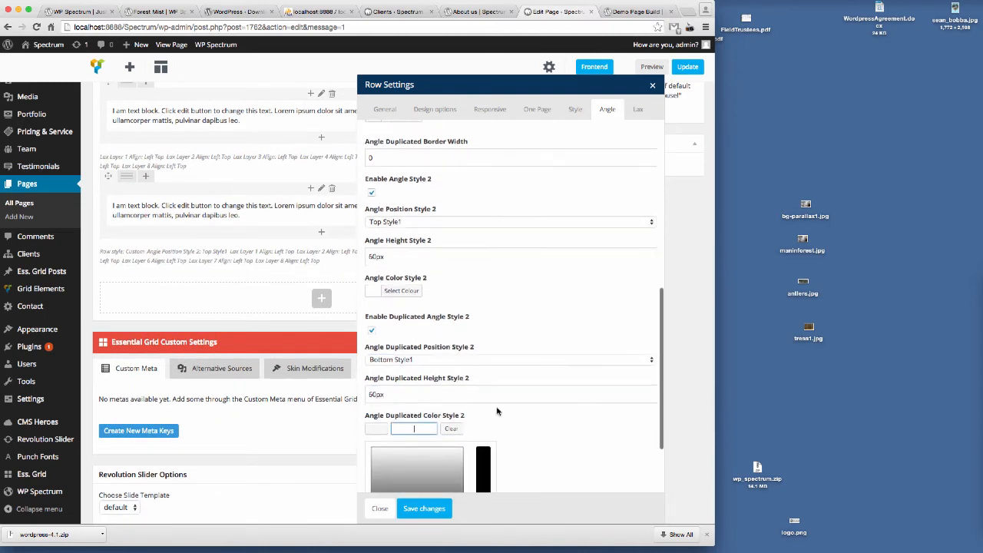
pyautogui.scroll(-2, 497, 411)
pyautogui.click(525, 394)
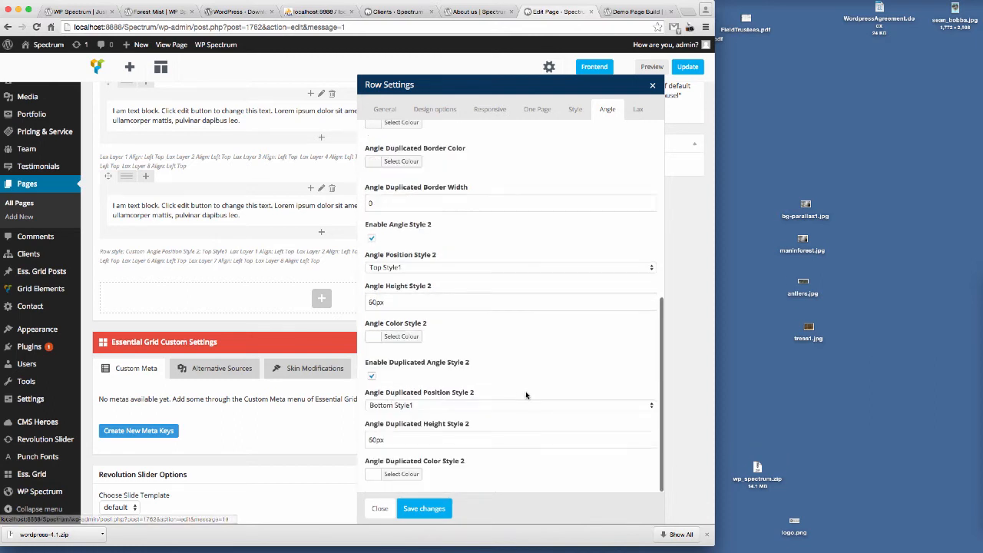
pyautogui.click(430, 510)
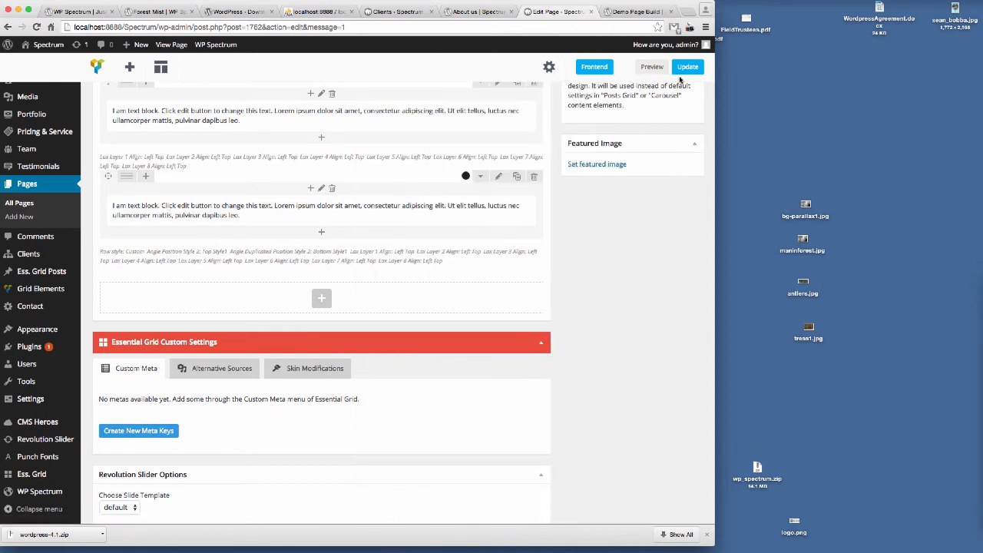
# Step: Update the page and reload the preview tab to check the third row's duplicated angle
pyautogui.click(687, 66)
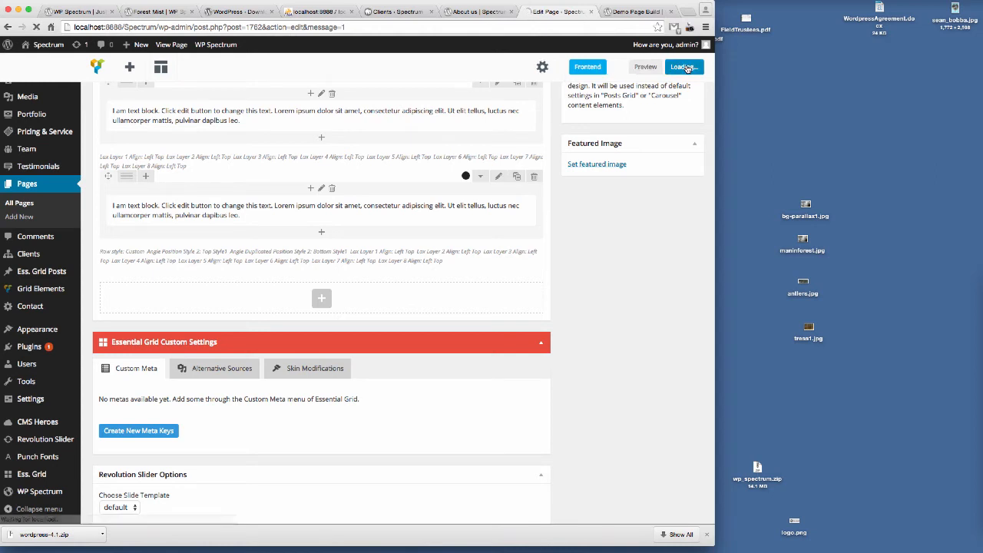
pyautogui.click(645, 12)
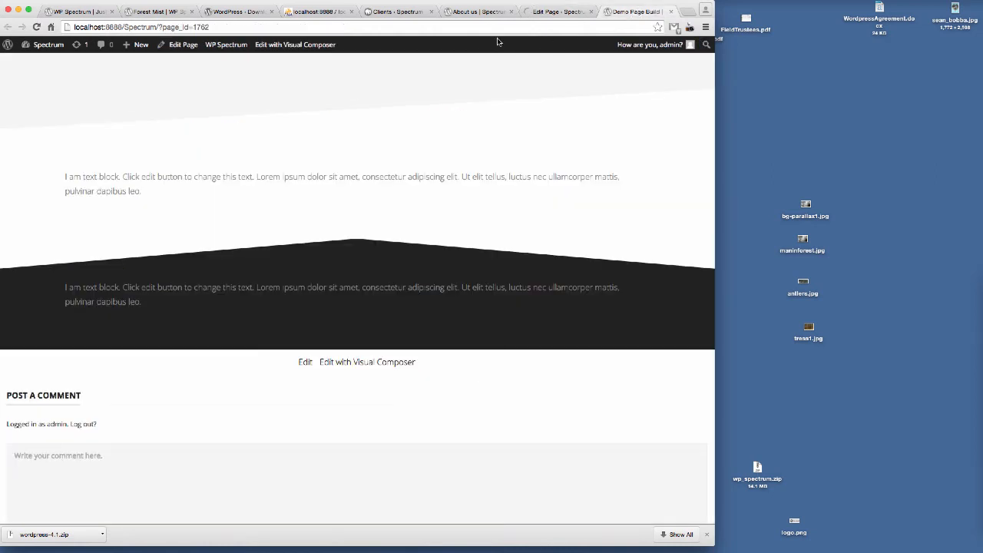
pyautogui.click(272, 27)
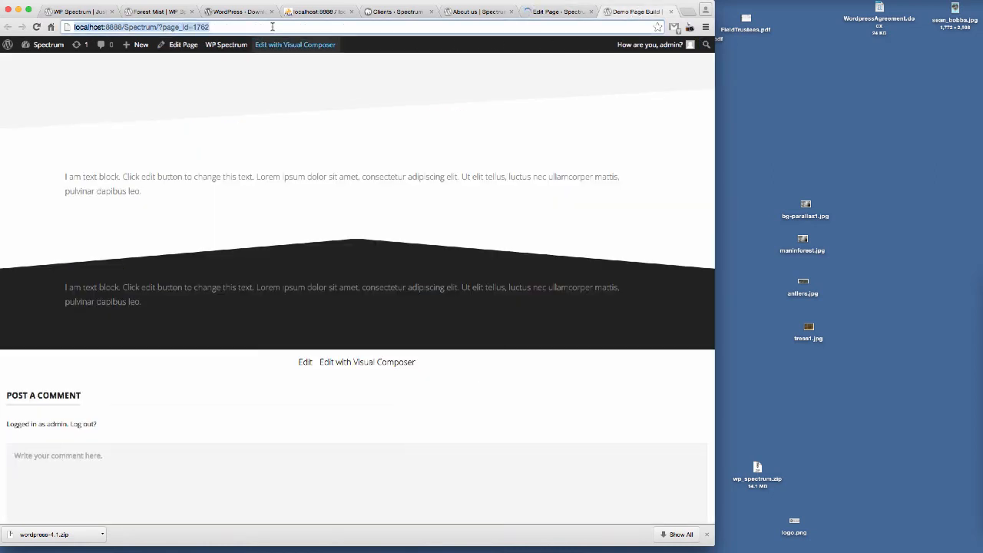
pyautogui.press('Return')
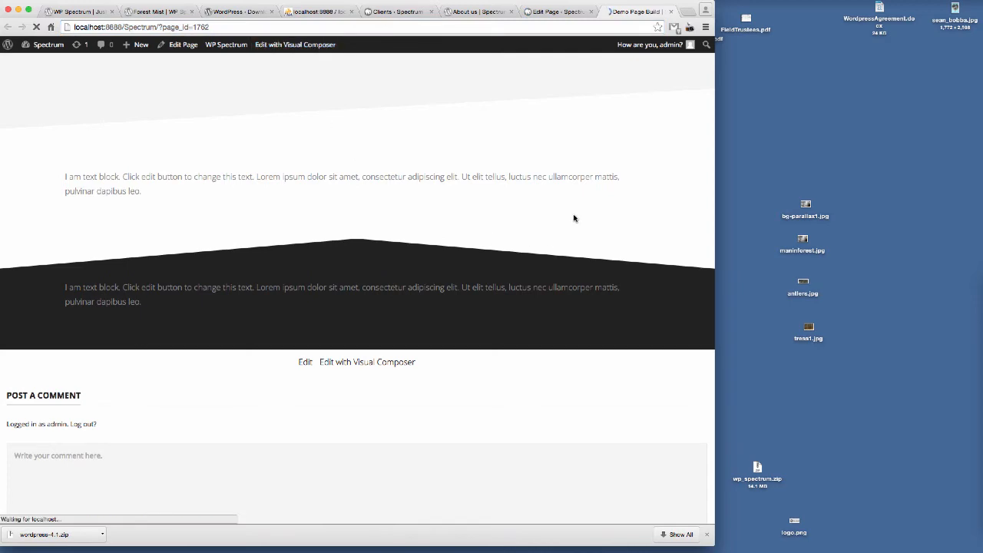
pyautogui.scroll(-10, 614, 209)
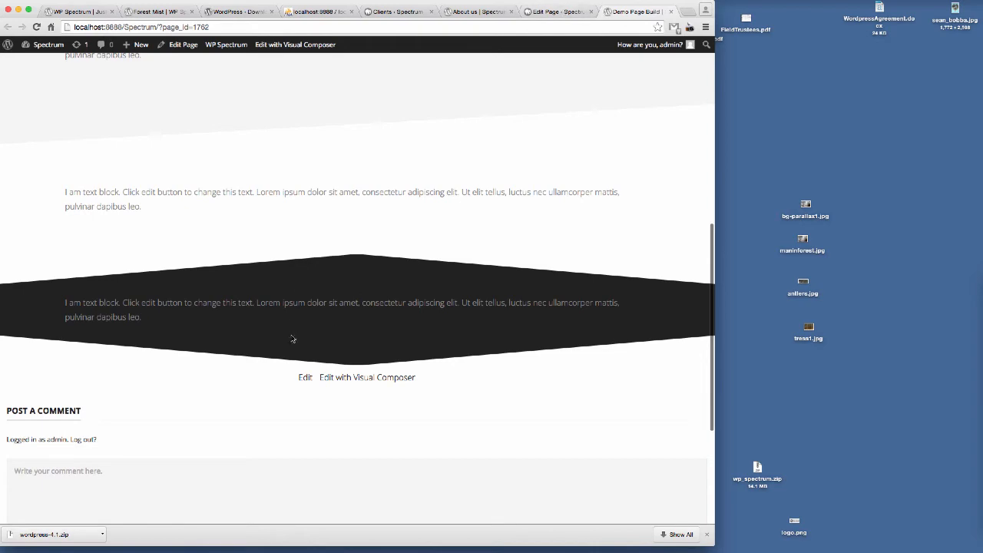
# Step: Set the third row's bottom padding to 160px in its design options, save the row and update the page
pyautogui.click(551, 12)
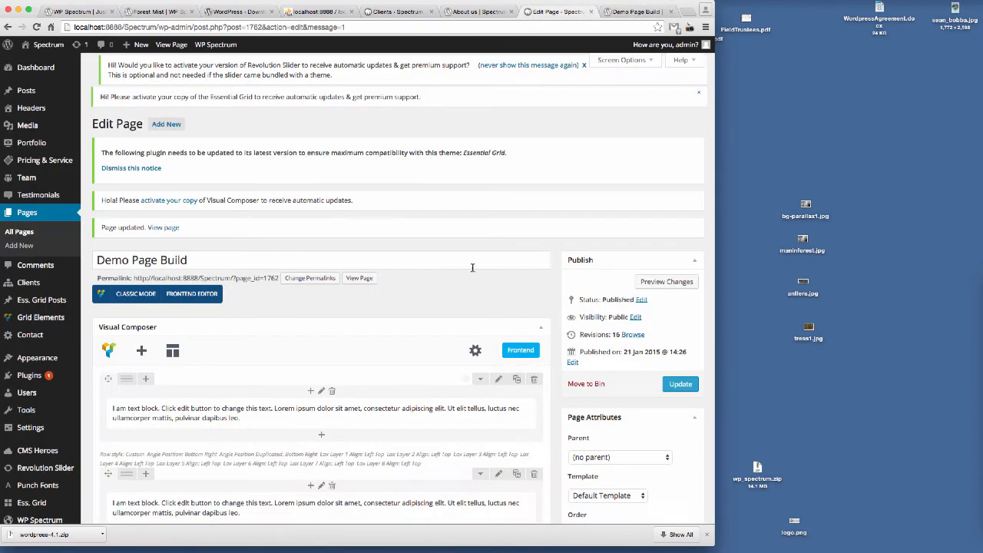
pyautogui.scroll(-10, 471, 270)
pyautogui.click(498, 286)
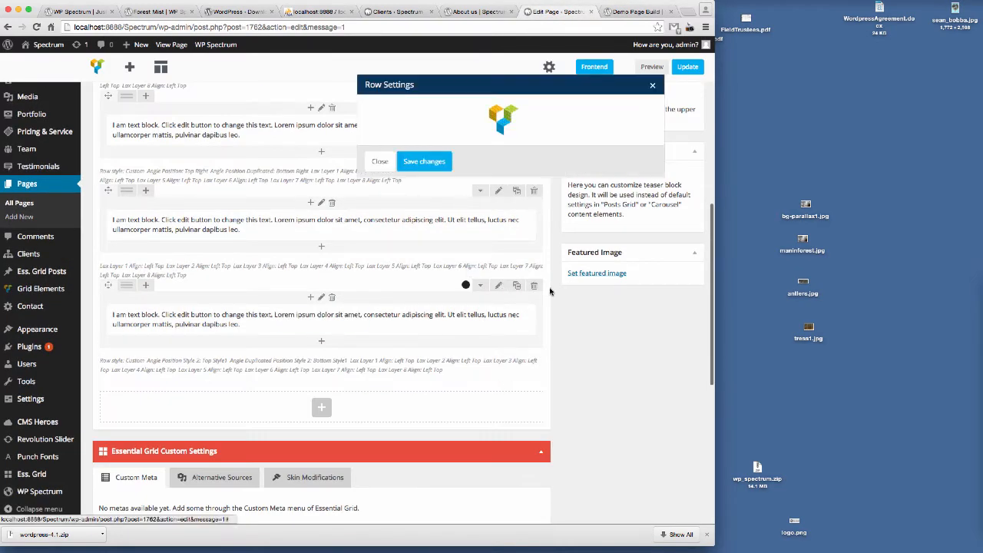
pyautogui.click(437, 112)
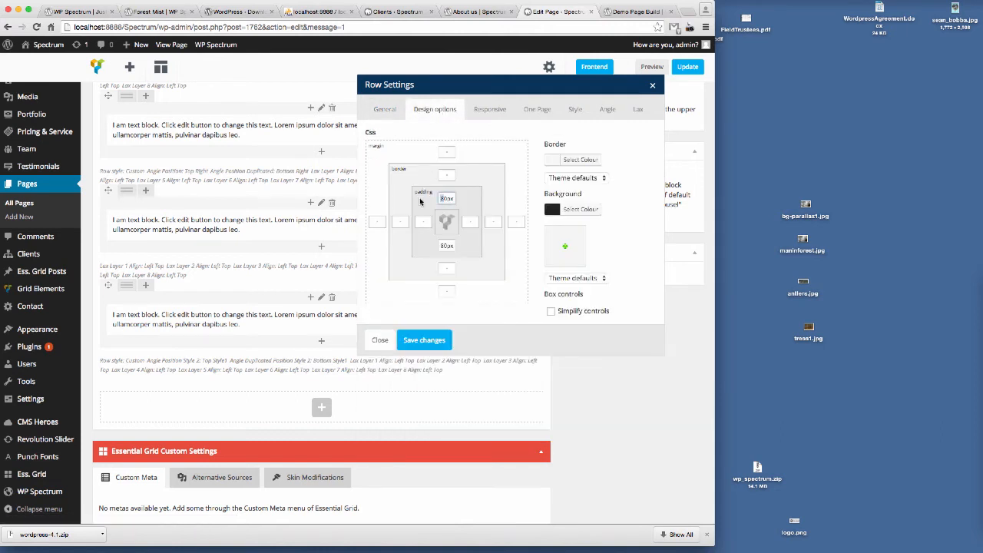
pyautogui.click(443, 246)
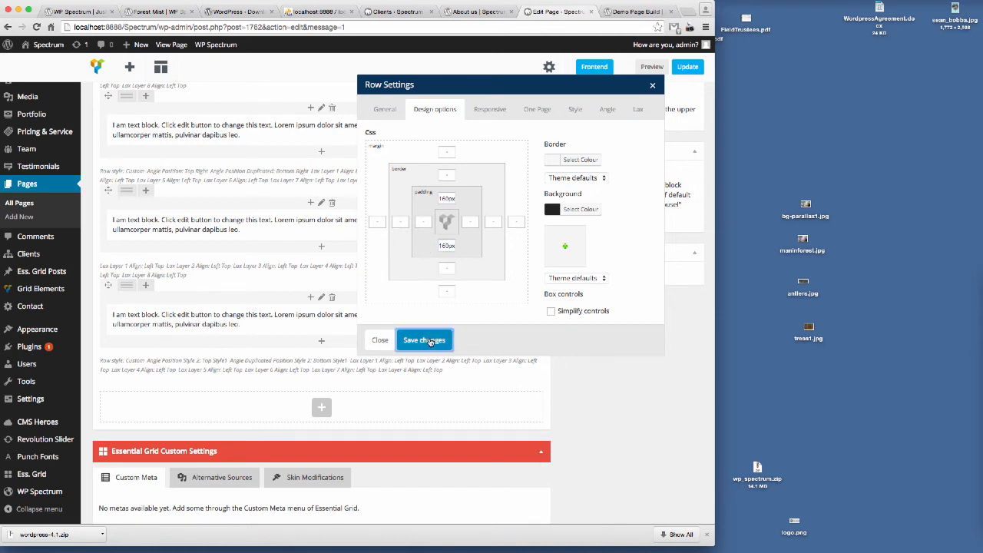
pyautogui.click(428, 342)
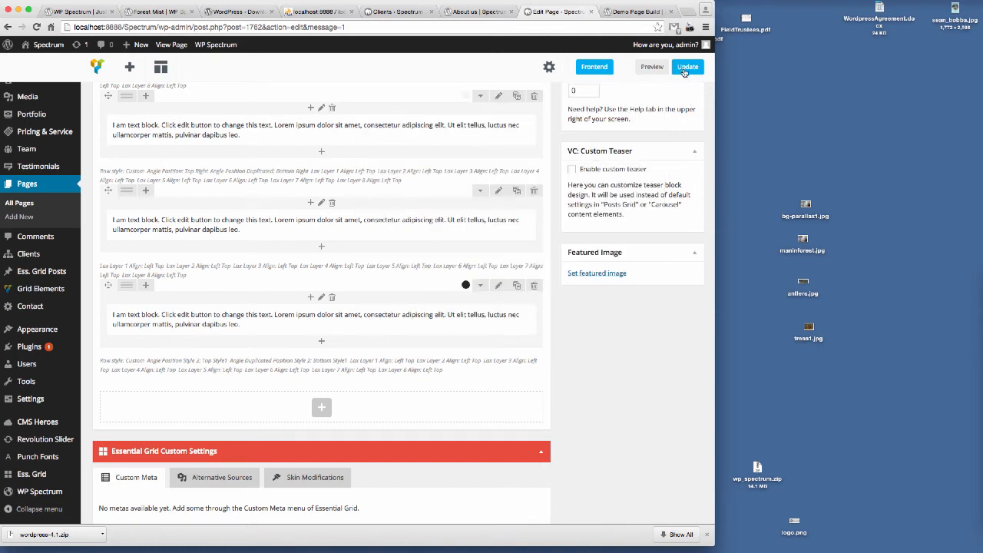
pyautogui.click(685, 69)
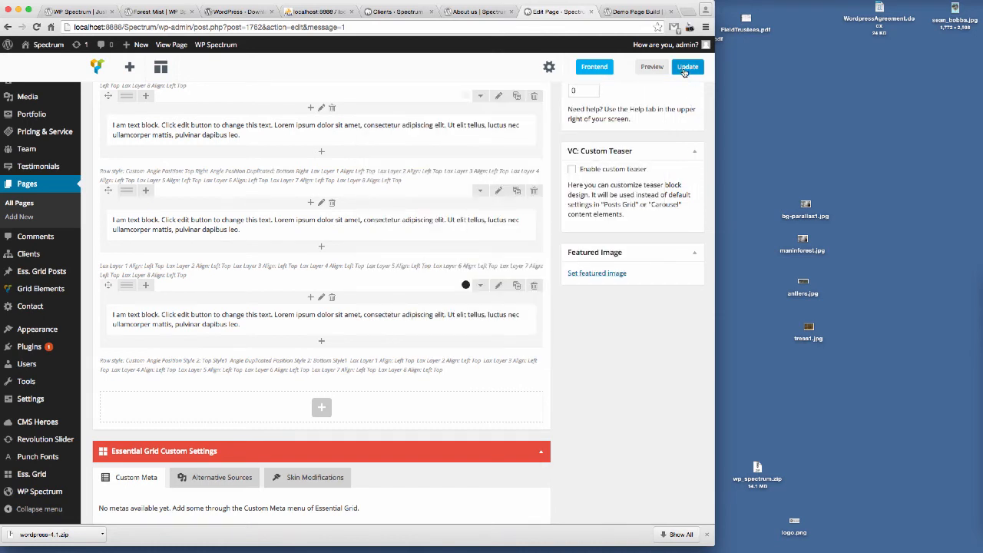
# Step: Switch to the preview tab and scroll through the page to inspect the rows and angles
pyautogui.click(638, 12)
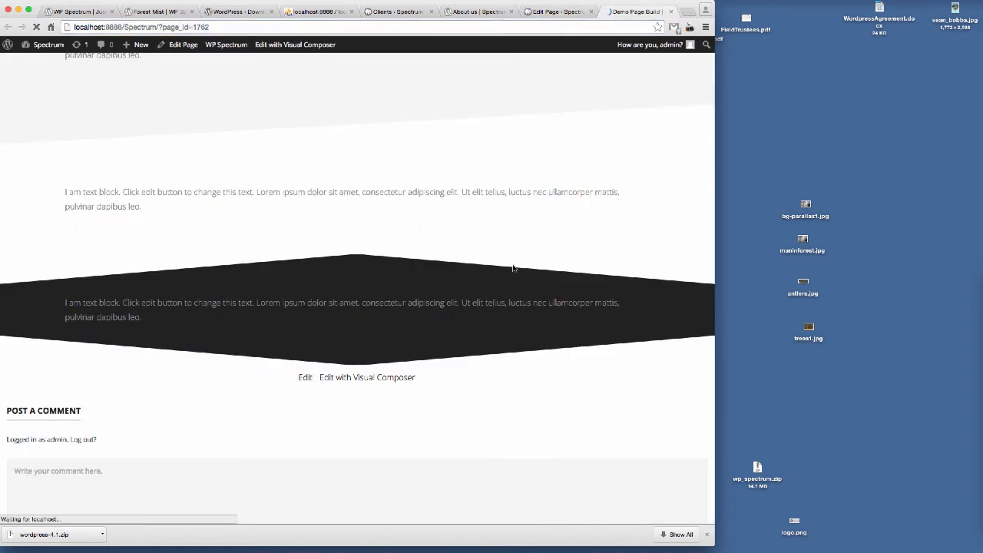
pyautogui.scroll(-15, 577, 285)
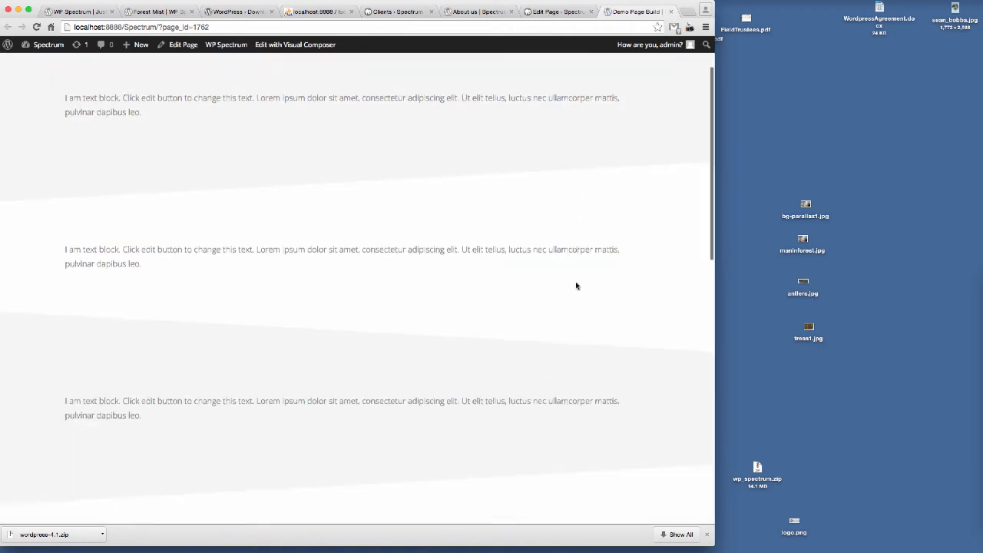
pyautogui.scroll(-1, 576, 285)
pyautogui.scroll(2, 576, 286)
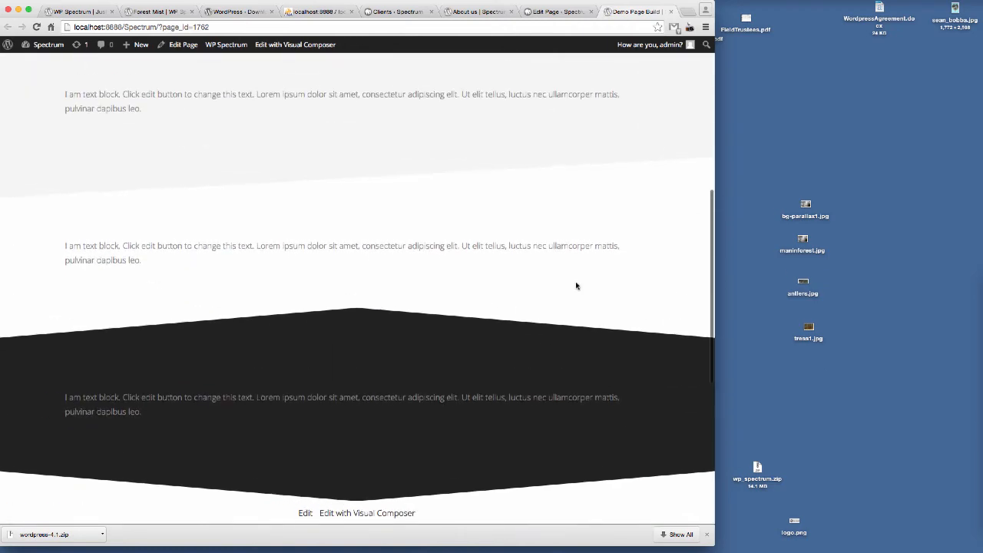
pyautogui.scroll(-2, 575, 285)
pyautogui.scroll(4, 575, 286)
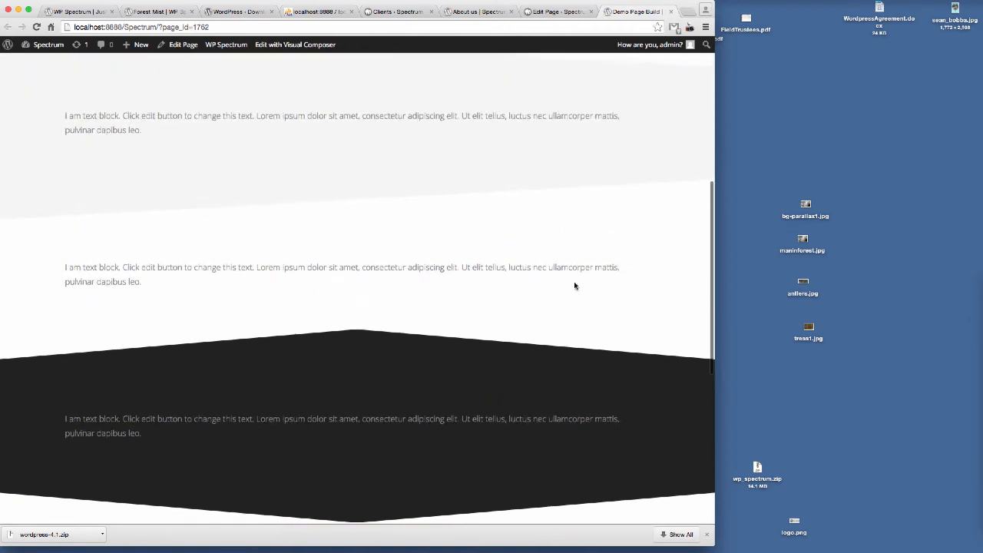
pyautogui.scroll(5, 547, 352)
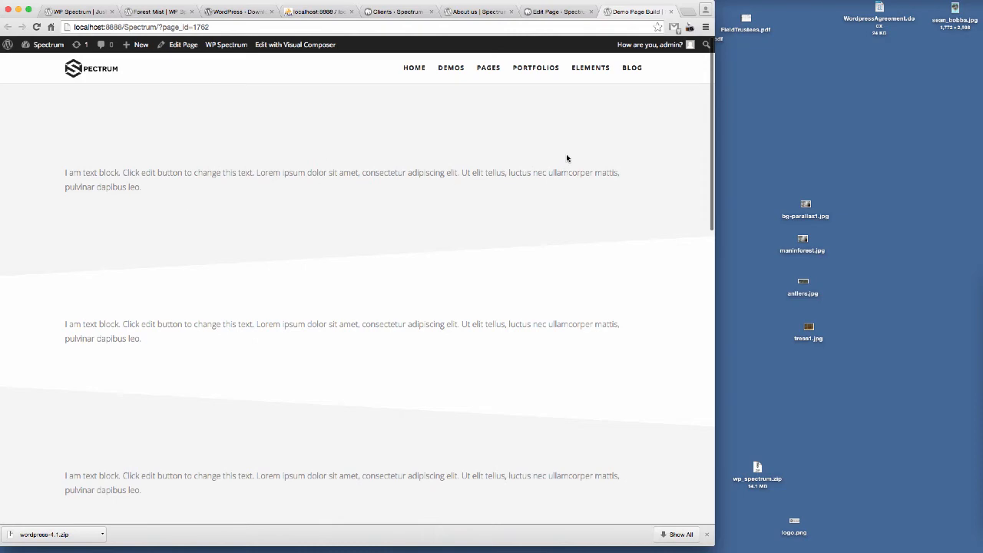
# Step: Replace the first row's text block content with THIS IS A HEADING
pyautogui.click(556, 11)
pyautogui.scroll(-3, 323, 299)
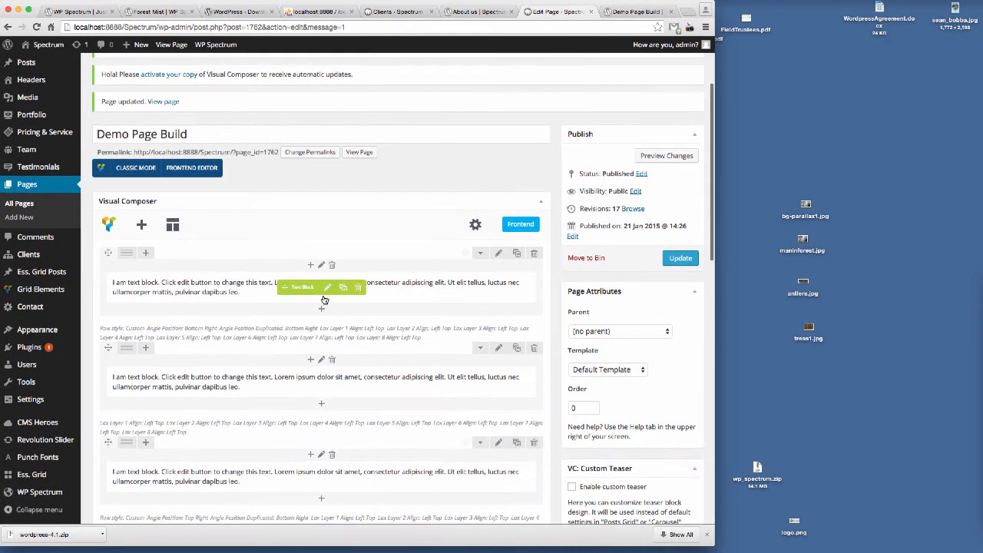
pyautogui.click(327, 287)
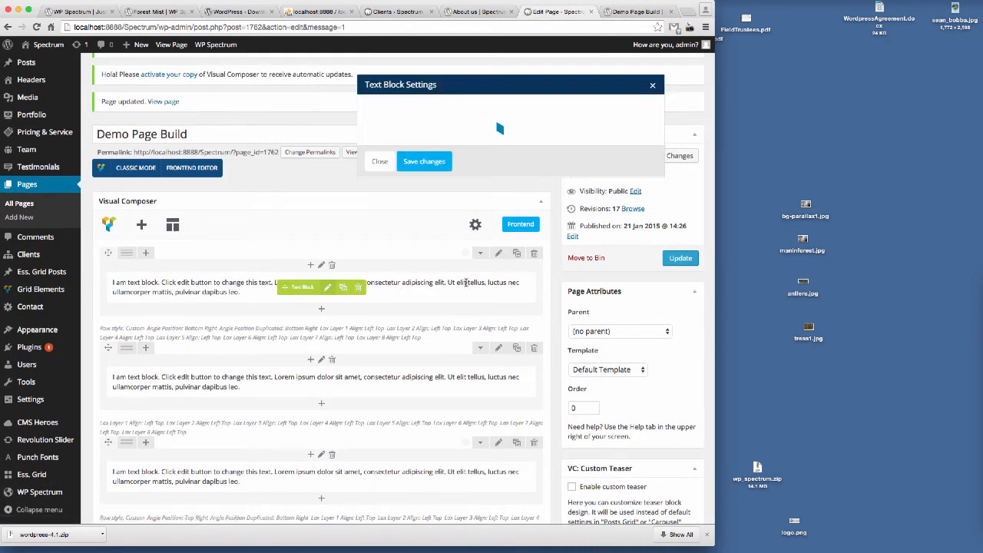
pyautogui.scroll(-10, 234, 452)
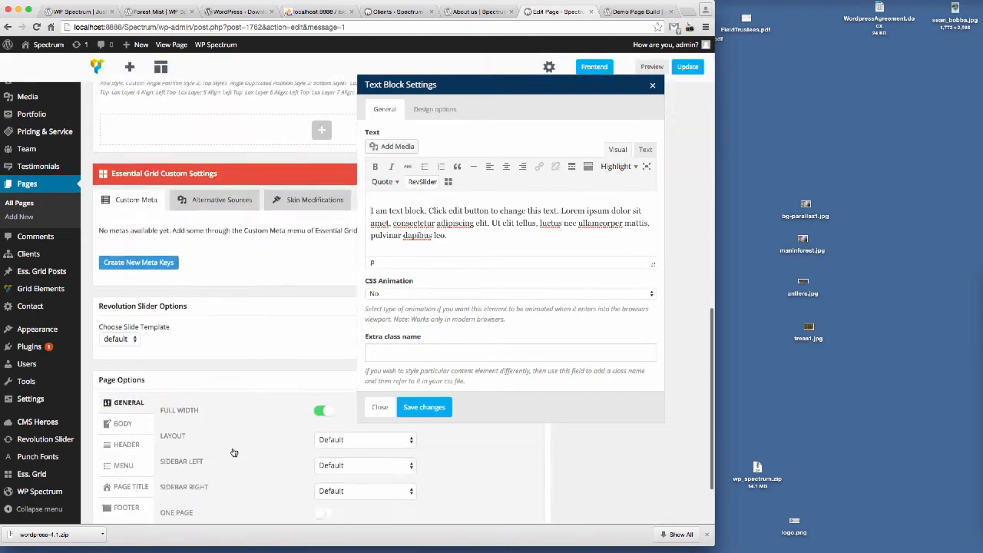
pyautogui.scroll(15, 234, 452)
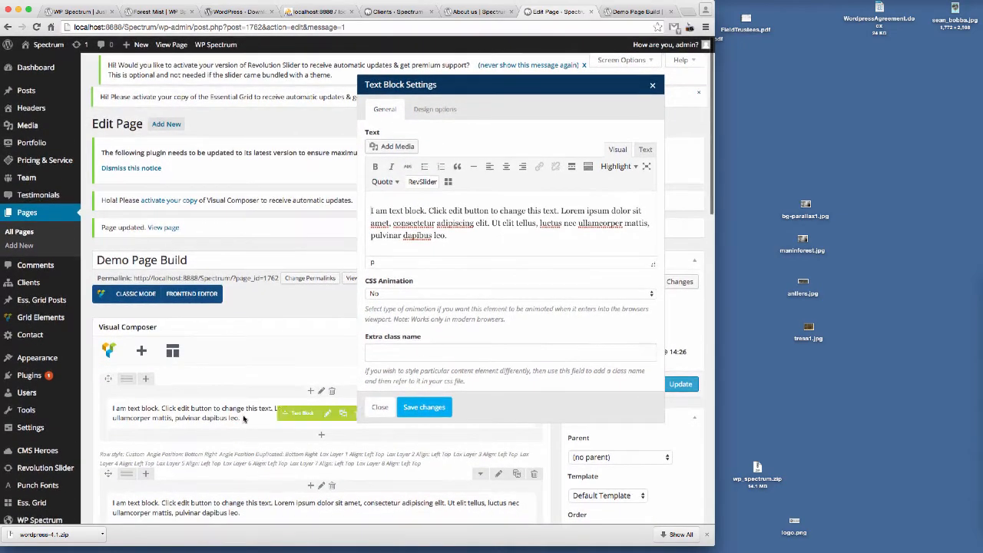
pyautogui.scroll(-3, 244, 418)
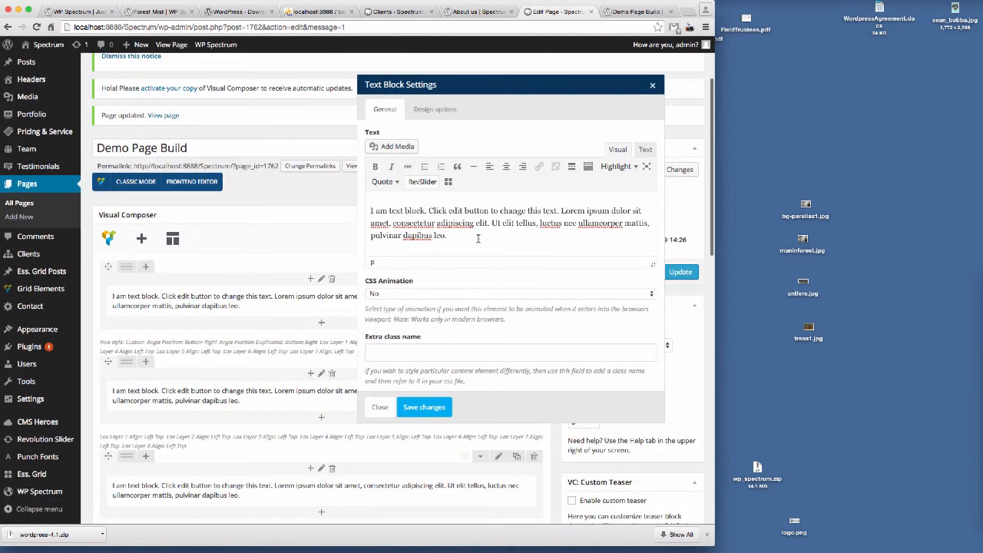
pyautogui.hotkey('ctrl', 'a')
pyautogui.press('BackSpace')
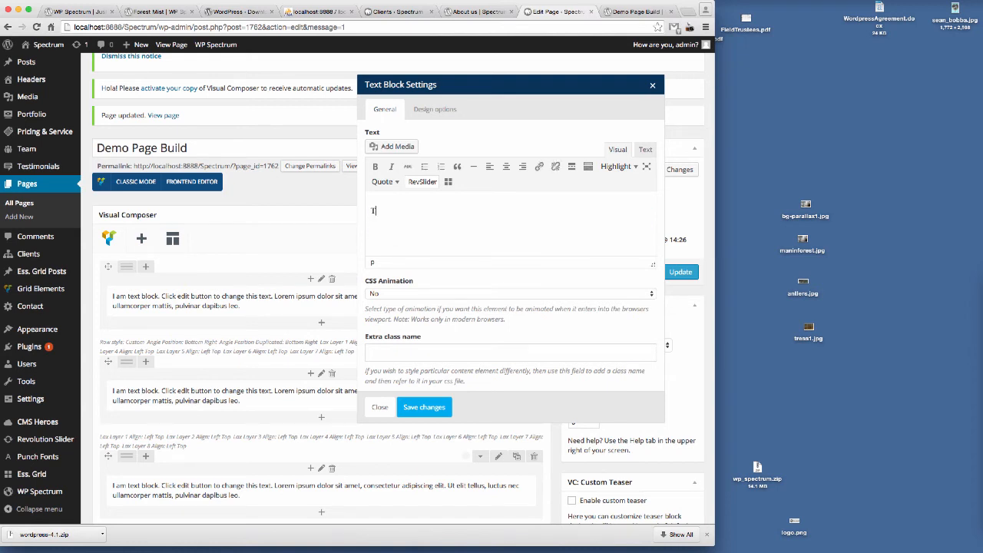
pyautogui.write('THIS IS A')
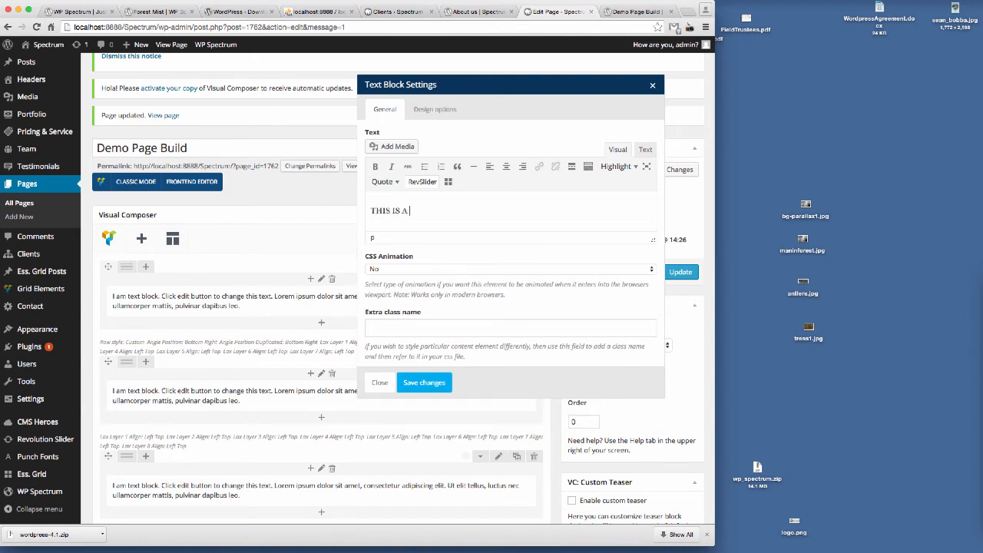
pyautogui.write(' HEADING')
# Step: Format the text as Heading 1, centre it and save the text block
pyautogui.click(588, 167)
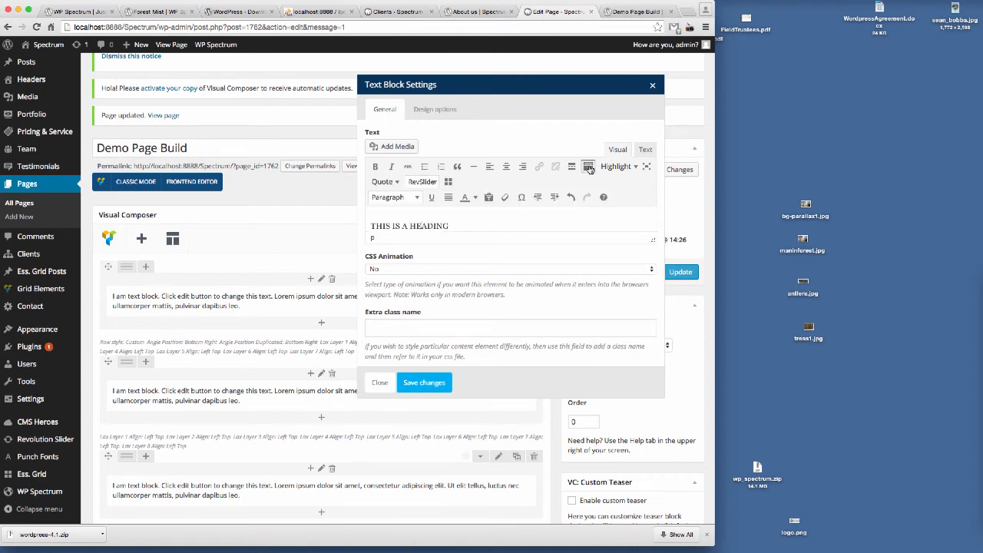
pyautogui.click(417, 198)
pyautogui.click(406, 253)
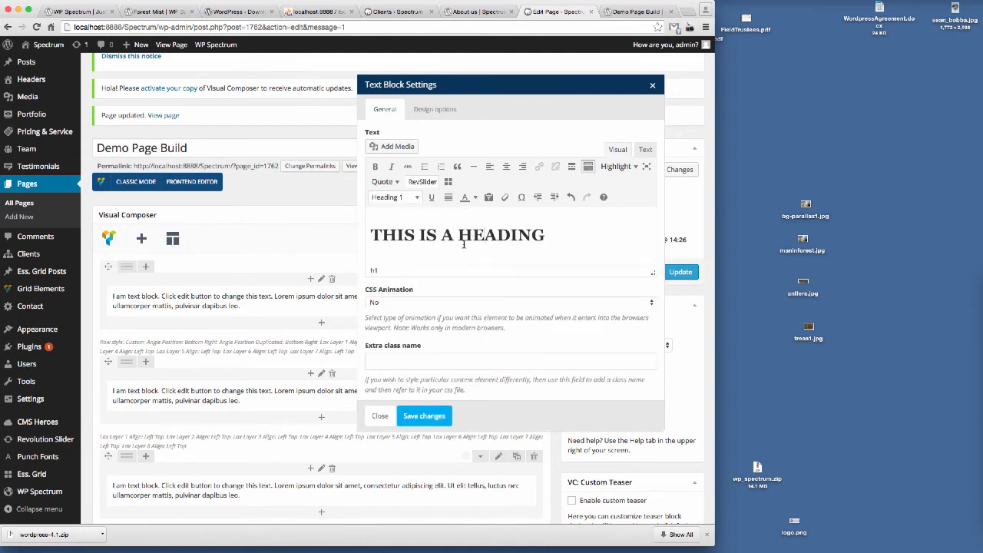
pyautogui.click(506, 166)
pyautogui.click(426, 415)
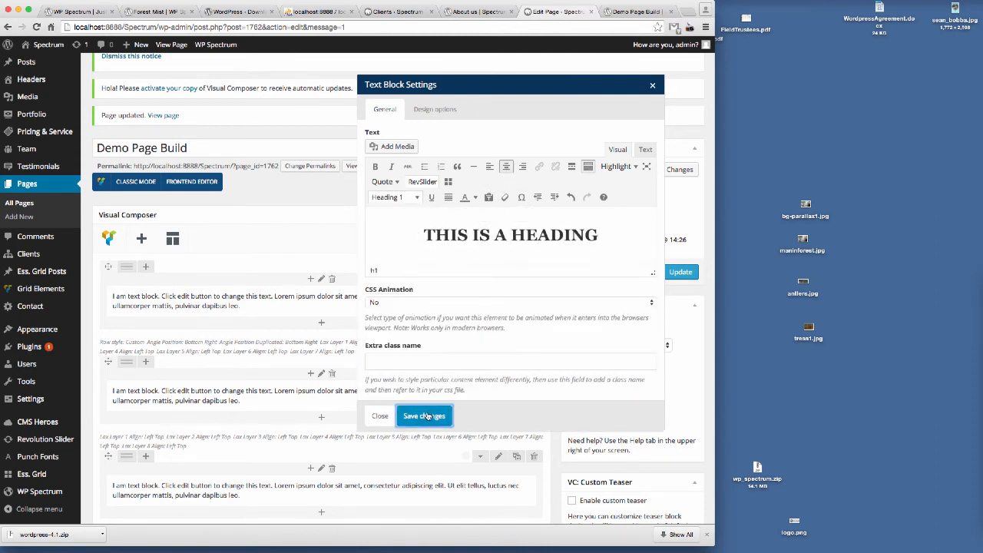
# Step: Update the page and reload the preview tab to view the new heading
pyautogui.click(680, 272)
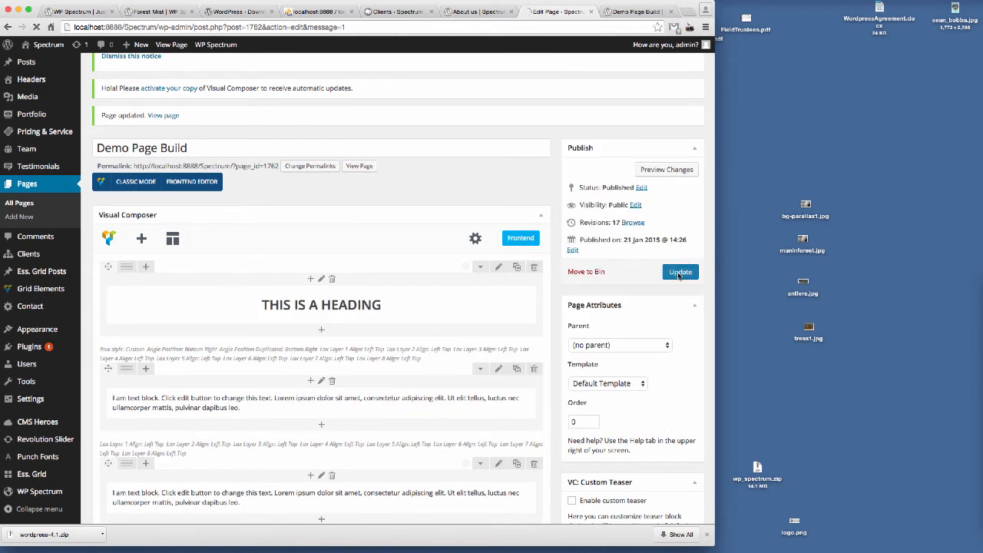
pyautogui.click(632, 11)
pyautogui.click(285, 27)
pyautogui.press('Return')
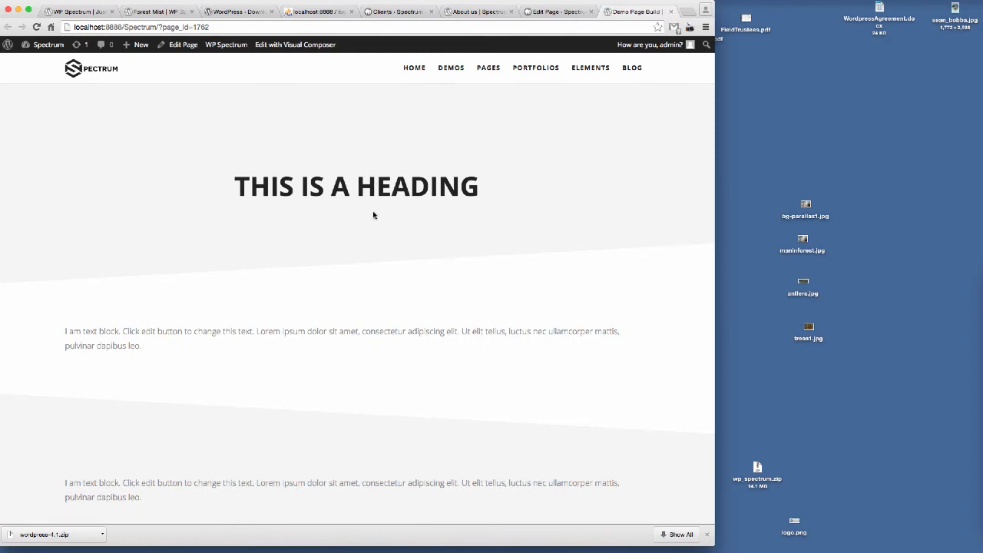
# Step: Set the first row's top padding to 100px, save the row and update the page
pyautogui.click(537, 11)
pyautogui.scroll(-3, 460, 307)
pyautogui.click(498, 289)
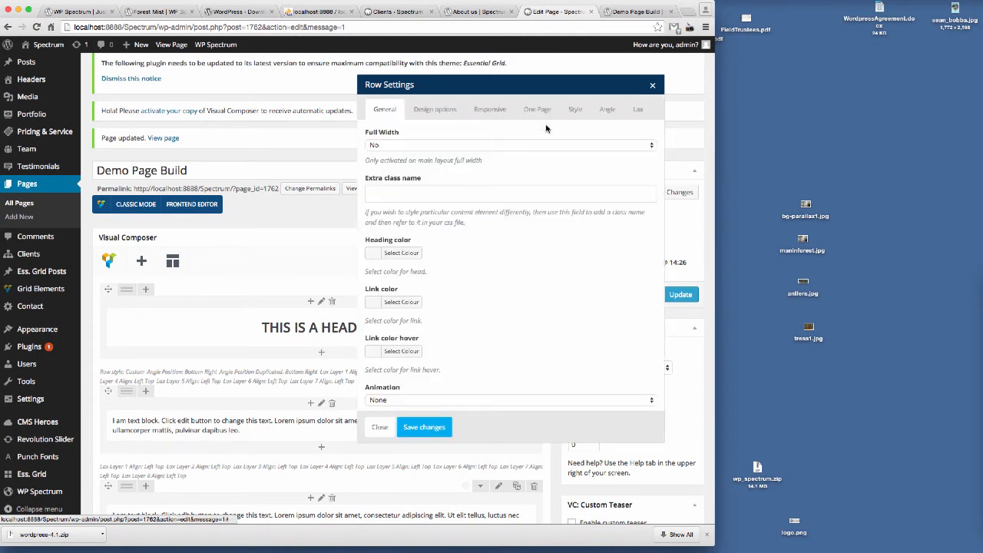
pyautogui.click(607, 110)
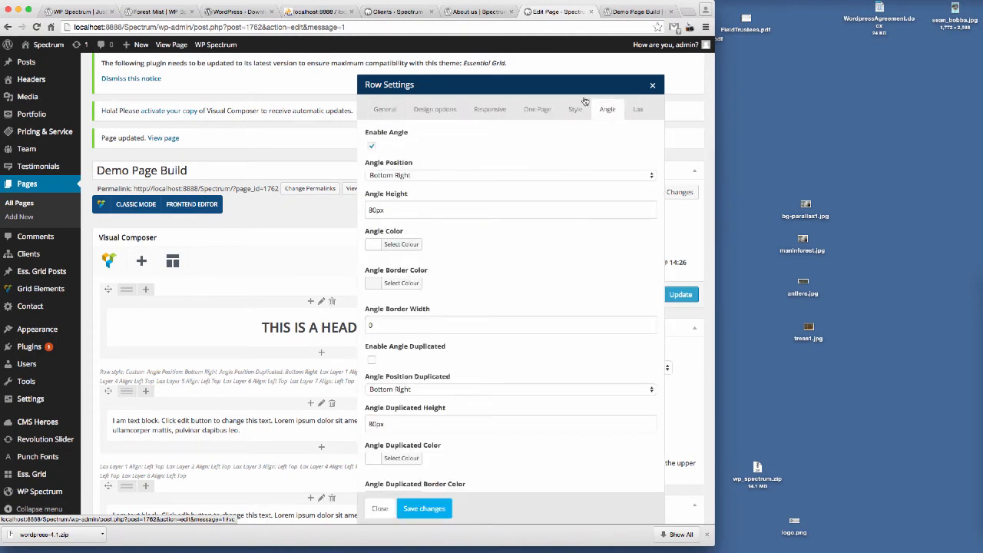
pyautogui.click(434, 111)
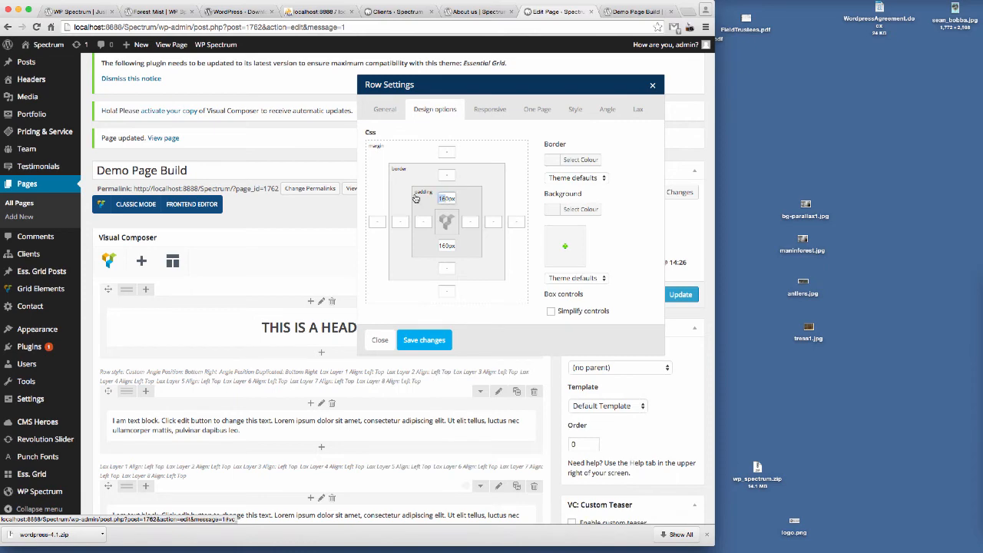
pyautogui.click(640, 12)
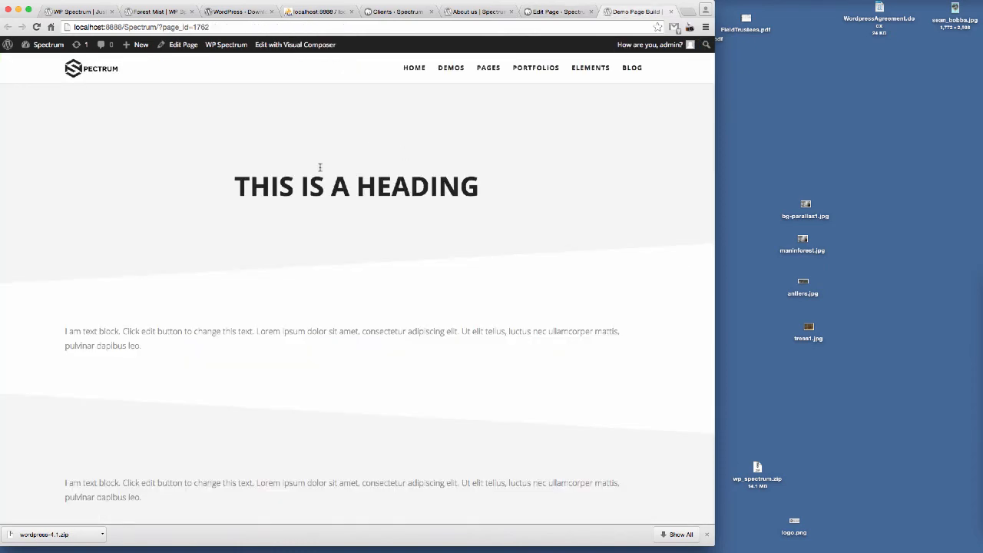
pyautogui.click(565, 12)
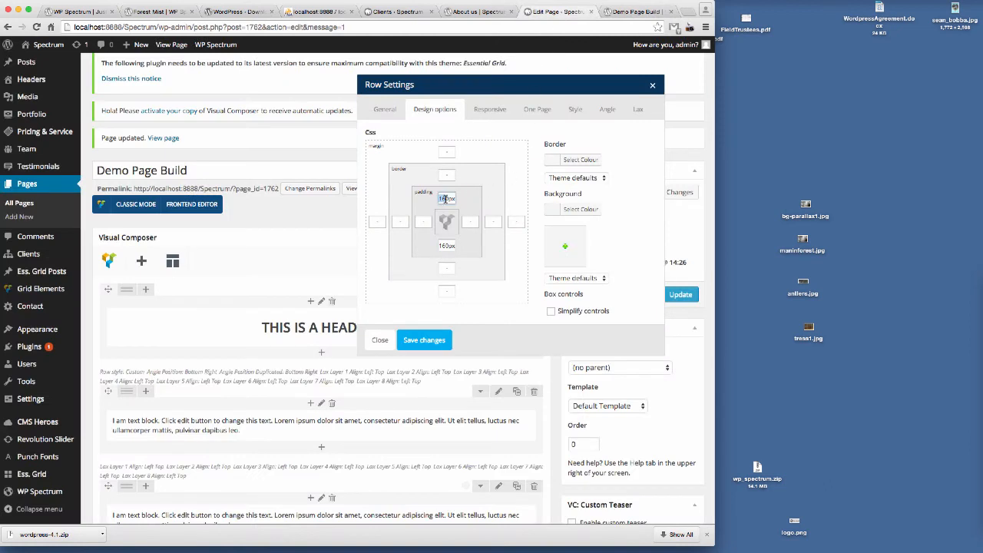
pyautogui.write('100px')
pyautogui.click(421, 342)
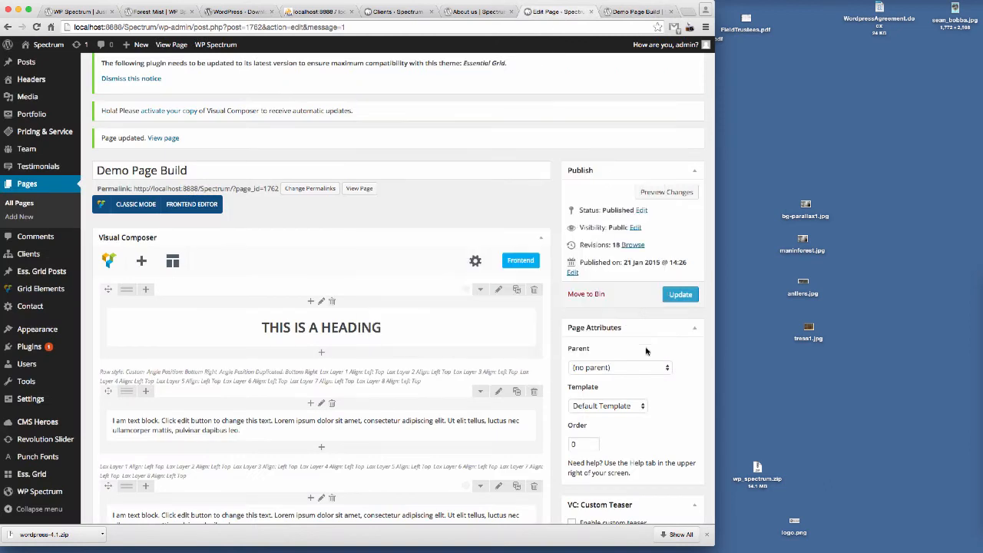
pyautogui.click(679, 294)
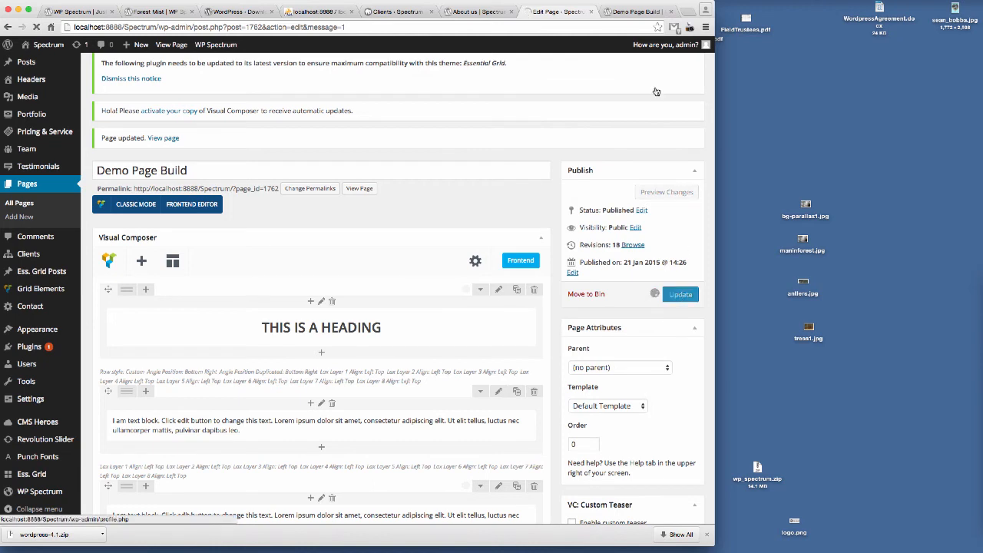
# Step: Reload the preview tab and scroll through the page to inspect the heading row's spacing
pyautogui.click(636, 11)
pyautogui.click(393, 29)
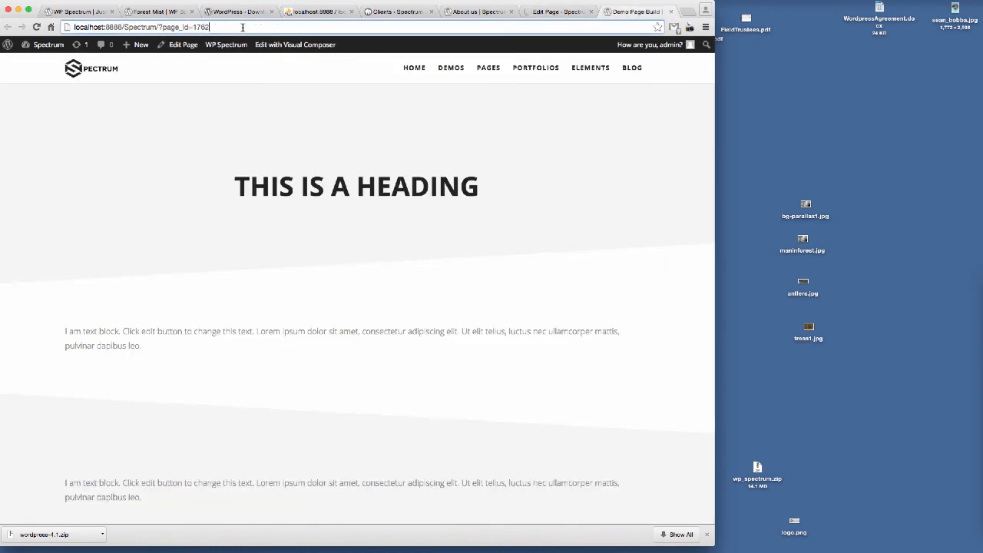
pyautogui.press('Return')
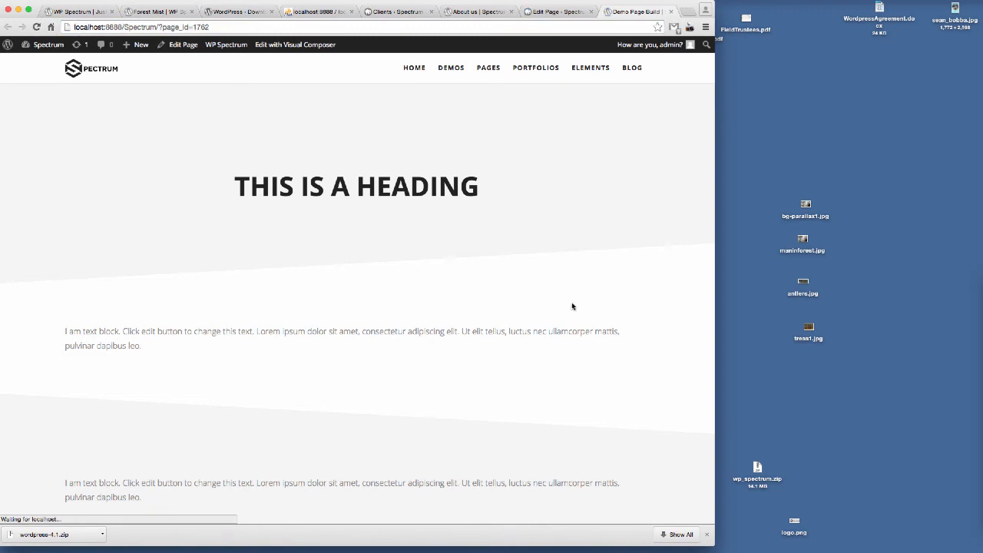
pyautogui.scroll(-3, 575, 246)
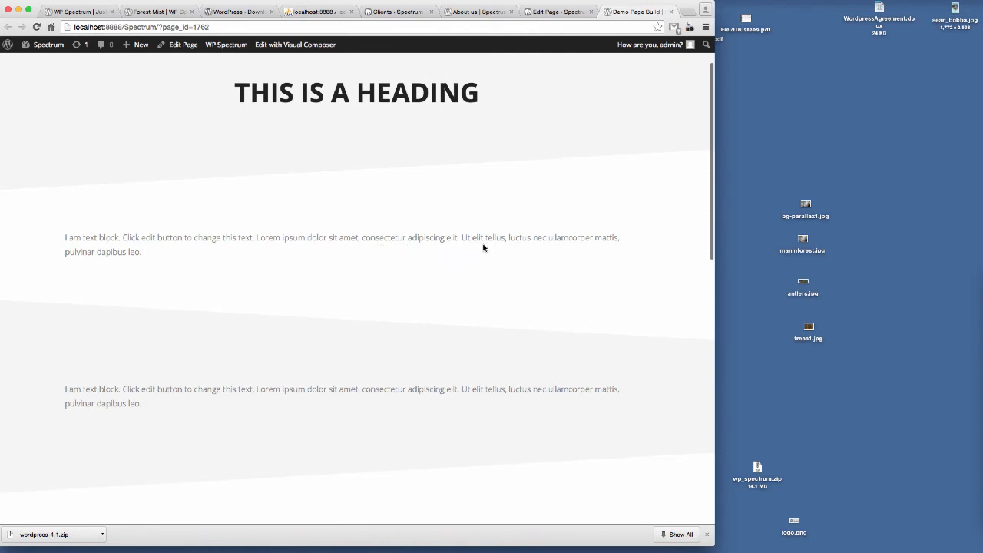
pyautogui.scroll(-5, 479, 261)
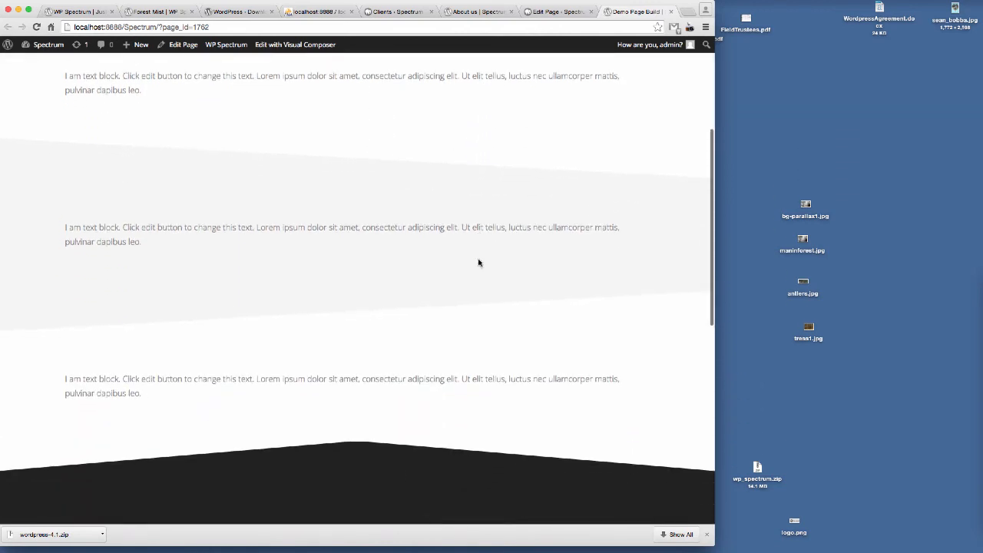
pyautogui.scroll(3, 478, 262)
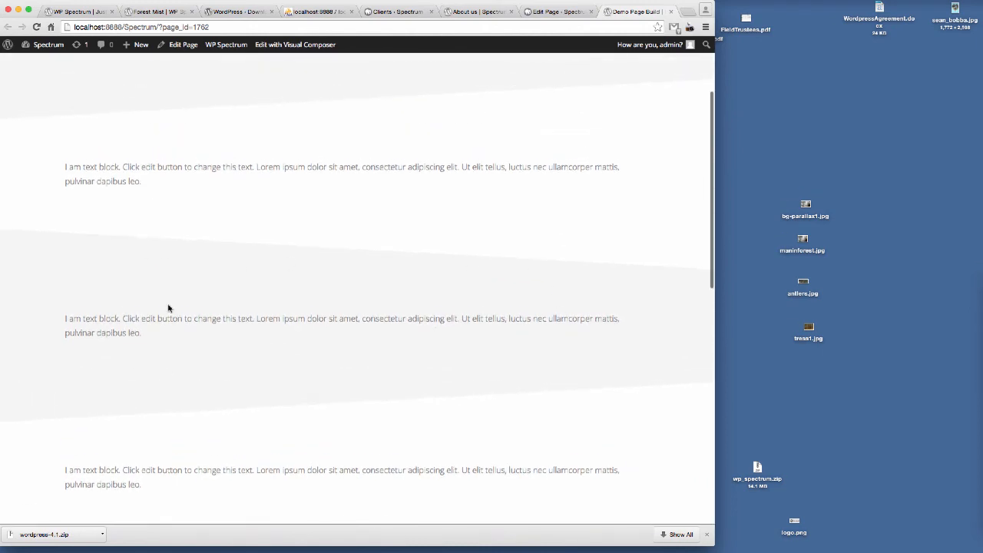
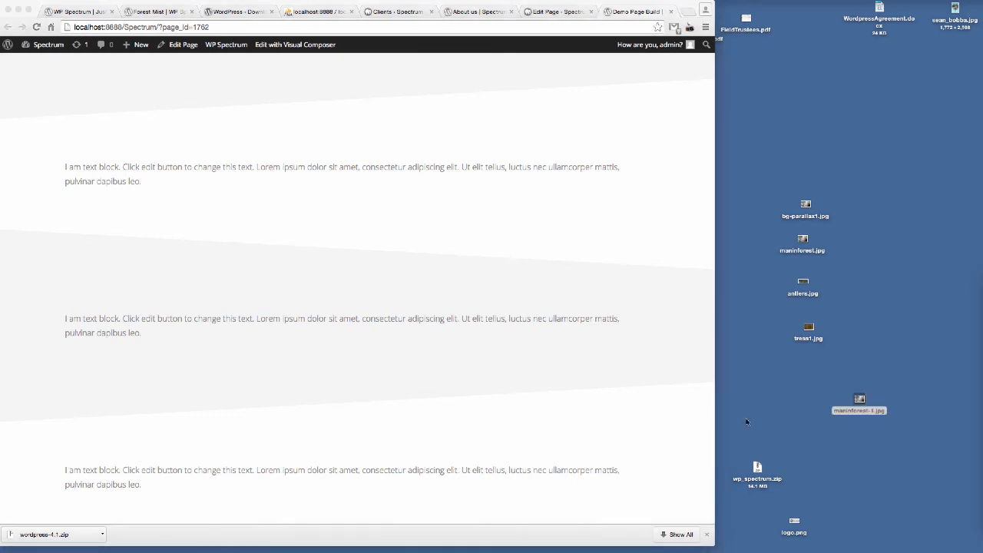
# Step: Scroll through the preview page to inspect the spacing of the angled text block rows
pyautogui.click(592, 253)
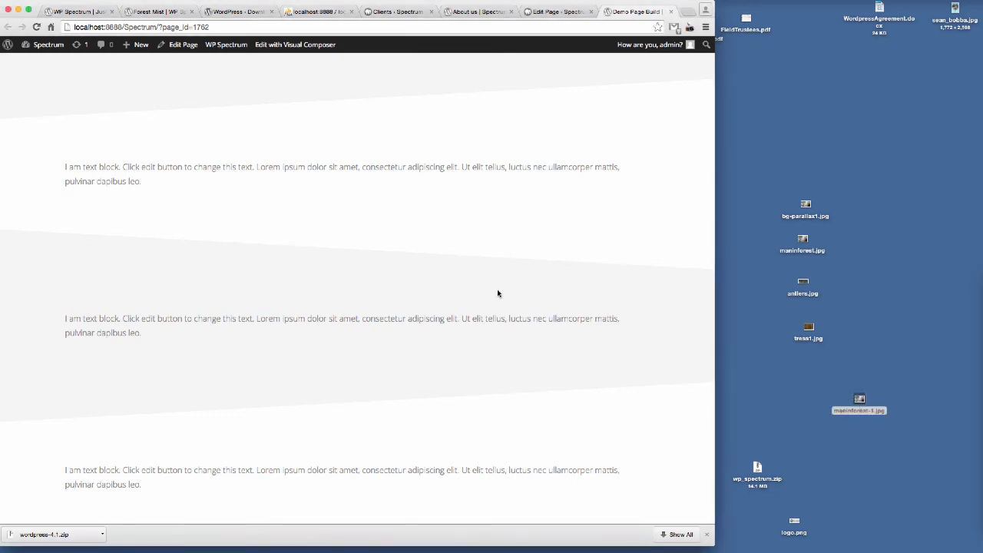
pyautogui.scroll(3, 495, 288)
pyautogui.scroll(-3, 461, 284)
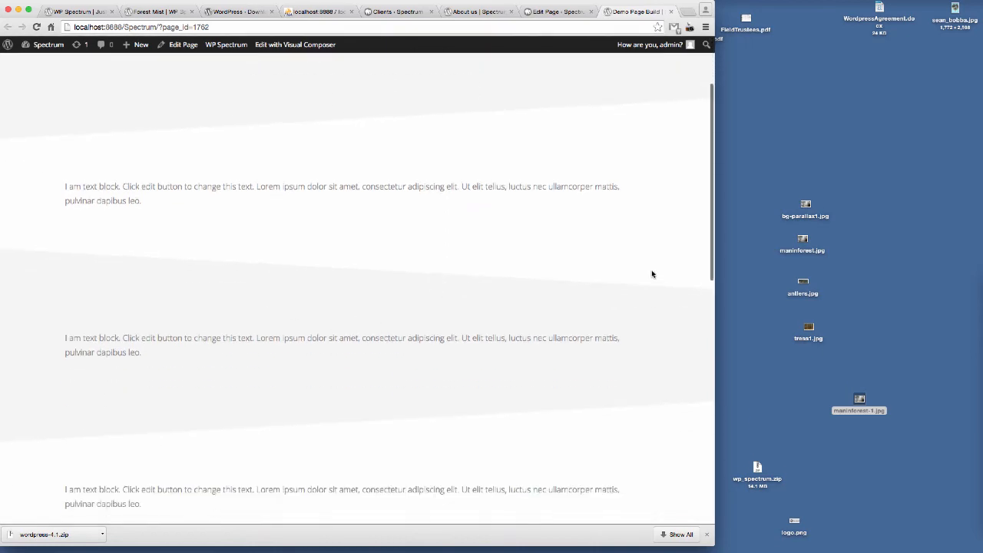
pyautogui.scroll(5, 614, 265)
pyautogui.click(559, 11)
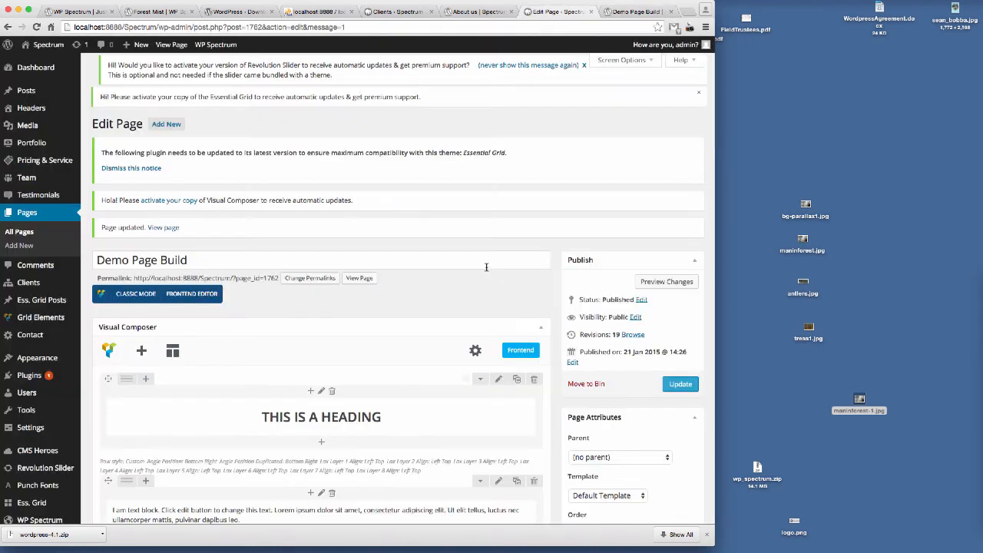
pyautogui.scroll(-6, 476, 272)
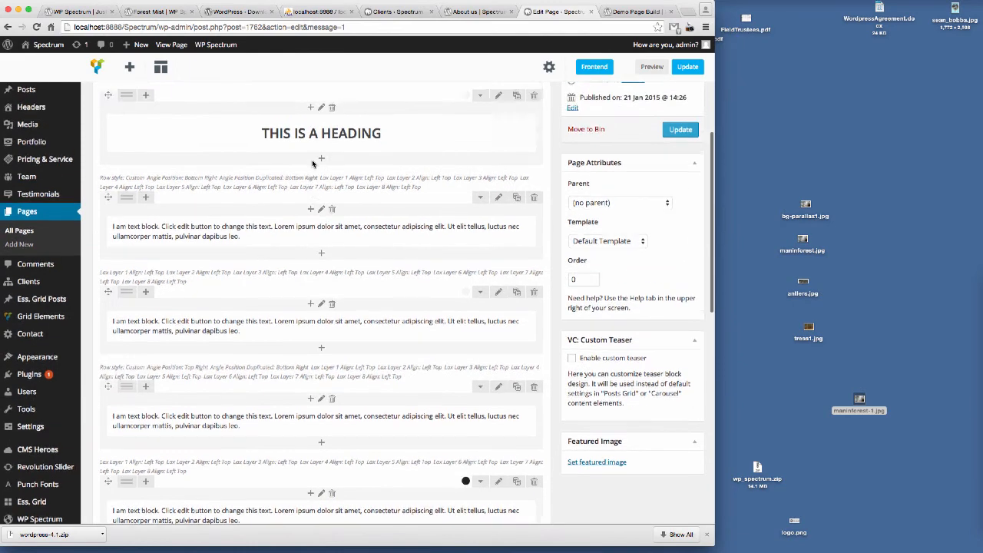
pyautogui.scroll(1, 313, 164)
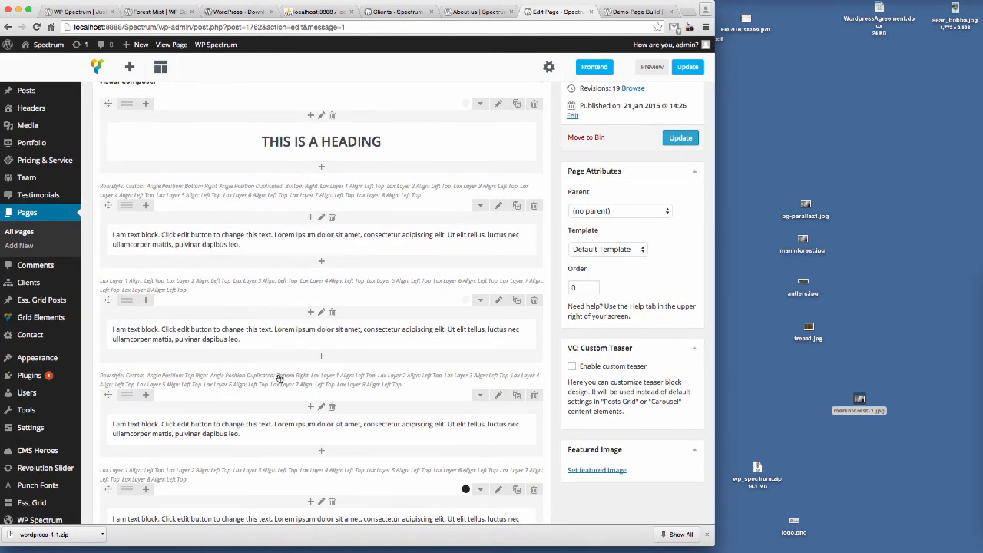
pyautogui.scroll(-1, 276, 380)
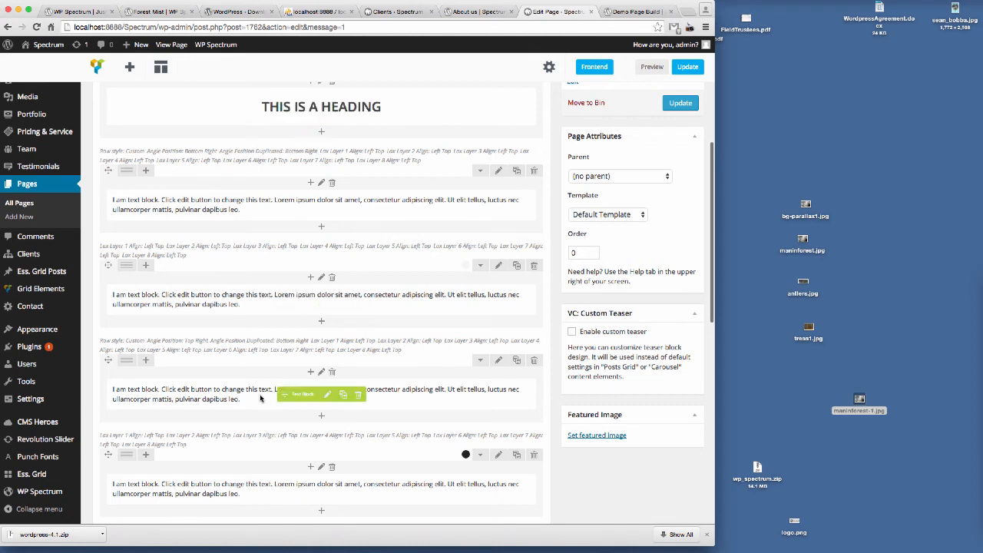
pyautogui.click(499, 360)
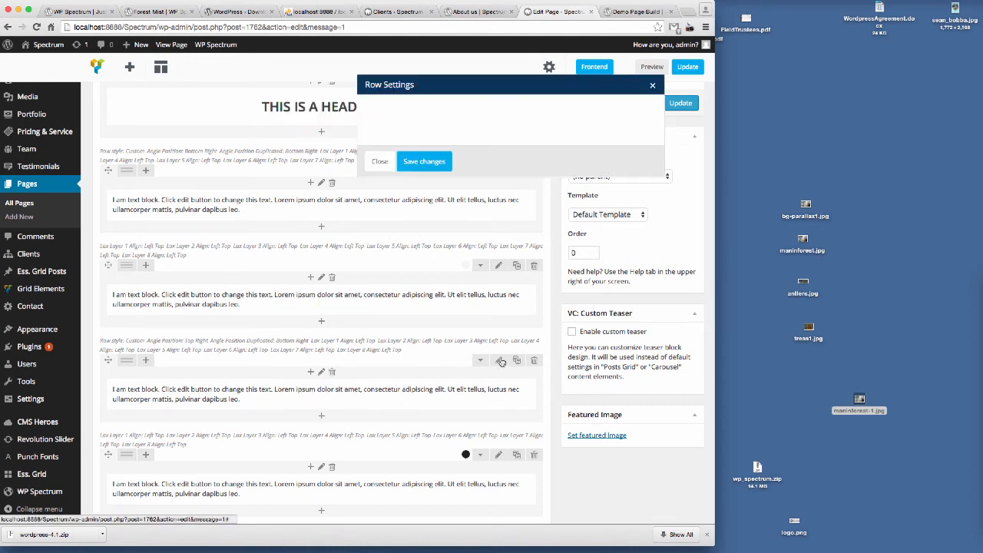
pyautogui.click(376, 428)
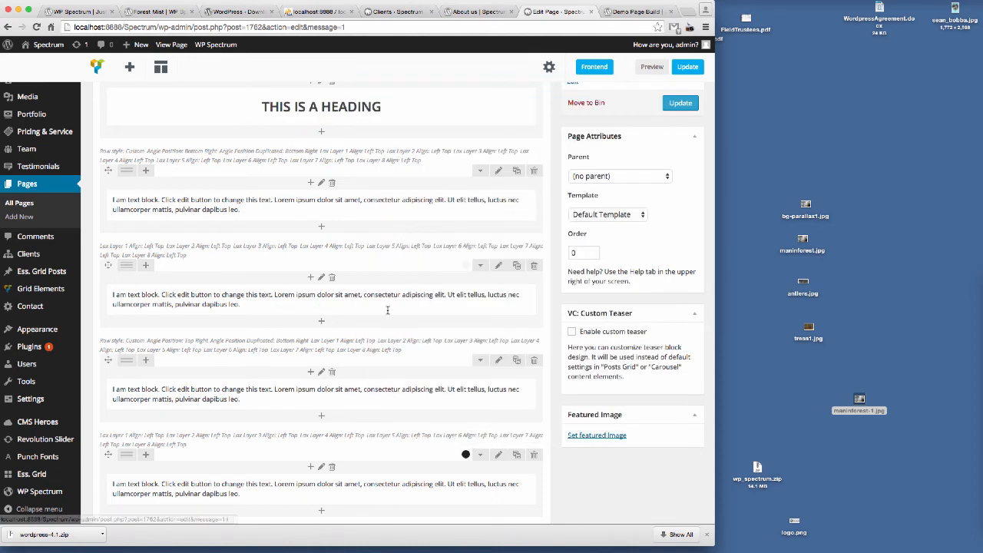
# Step: Upload maninforest-1.jpg from the desktop and set it as the second text block row's background image, then save the row
pyautogui.click(495, 269)
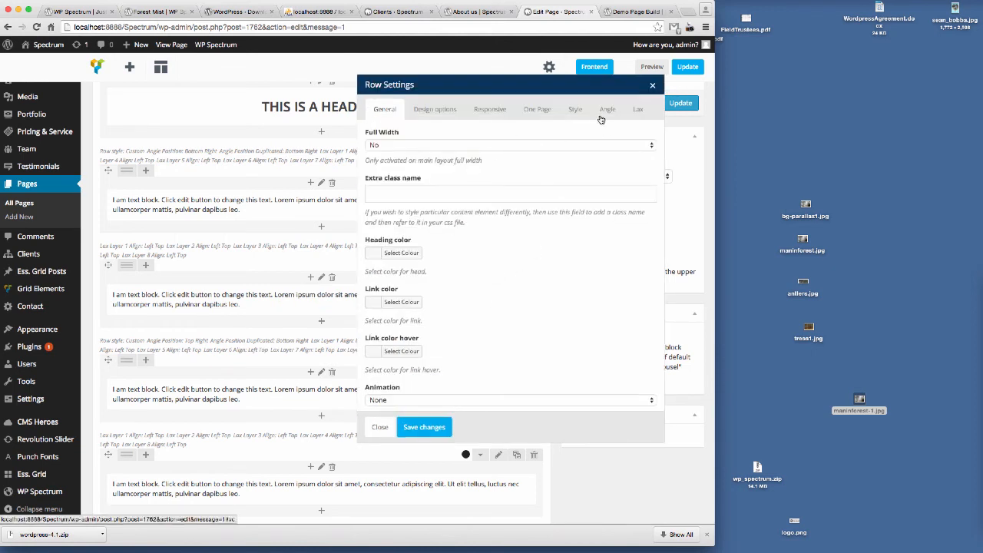
pyautogui.click(438, 109)
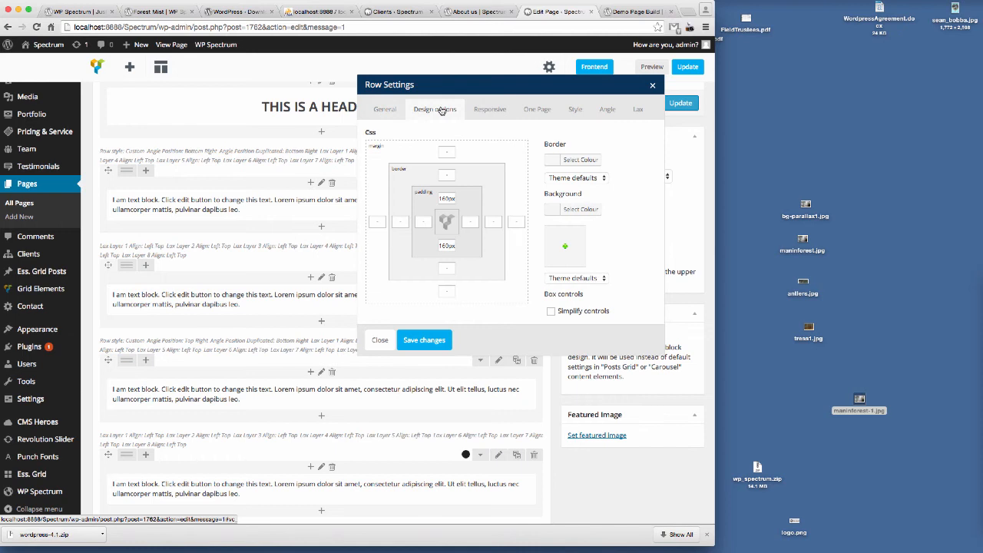
pyautogui.click(585, 209)
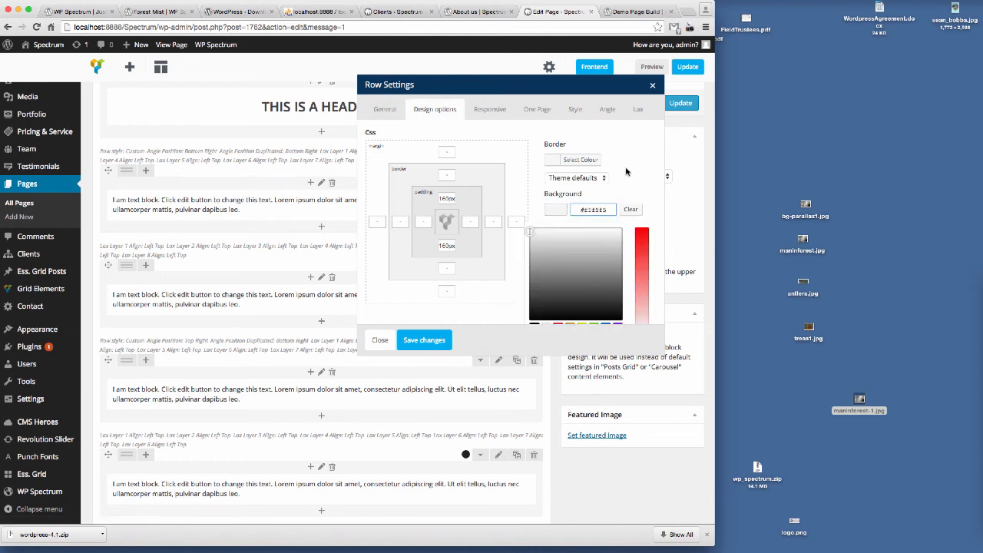
pyautogui.click(626, 172)
pyautogui.click(587, 209)
pyautogui.click(628, 185)
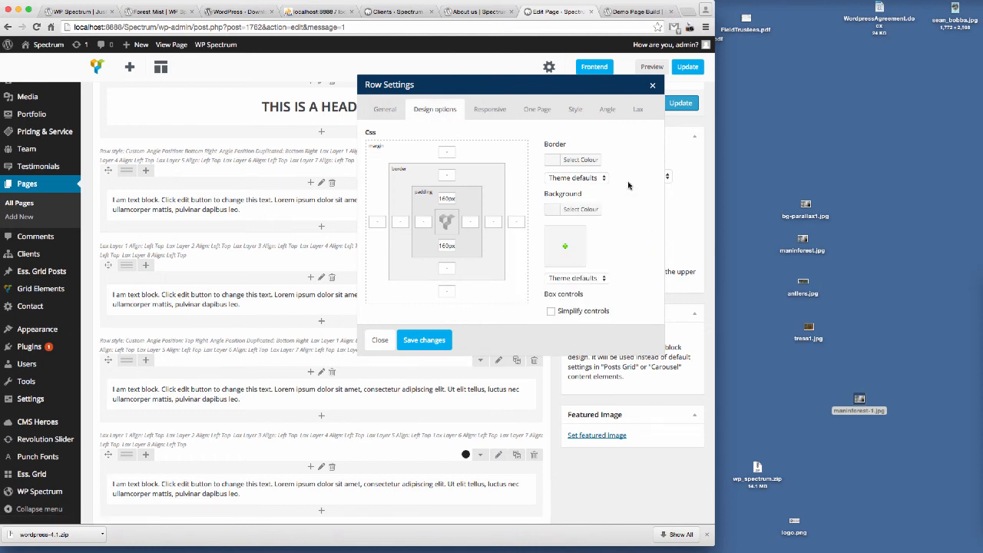
pyautogui.click(566, 248)
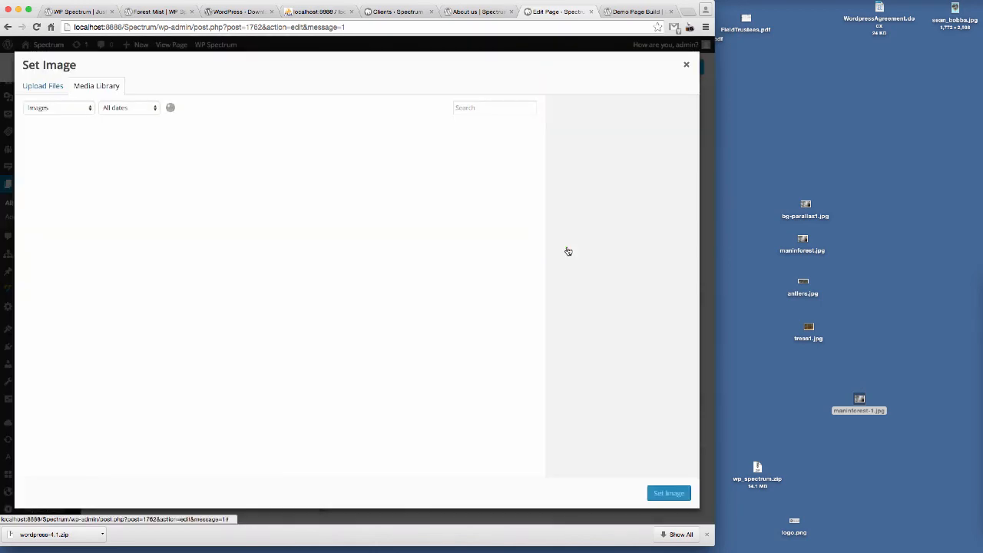
pyautogui.moveTo(859, 400); pyautogui.dragTo(310, 291)
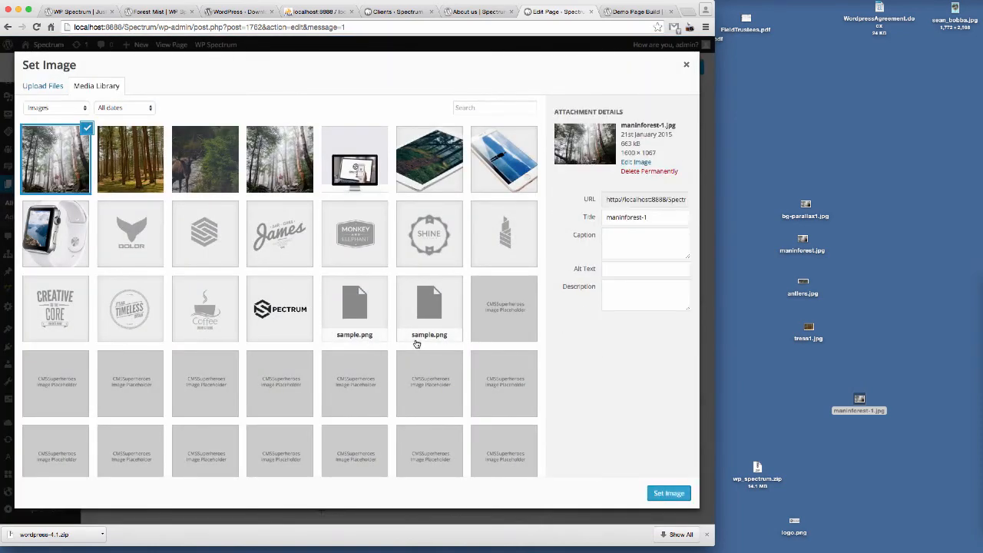
pyautogui.click(668, 494)
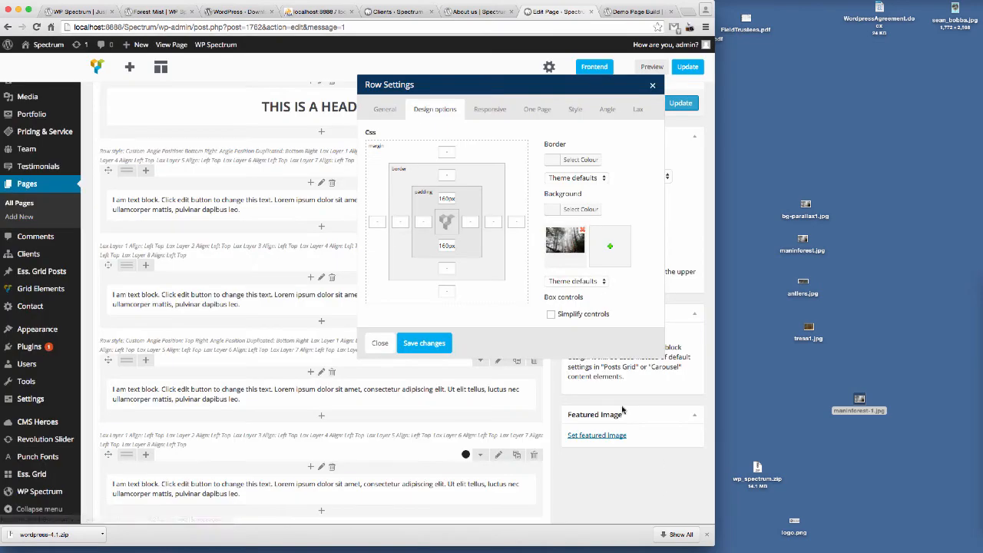
pyautogui.click(423, 342)
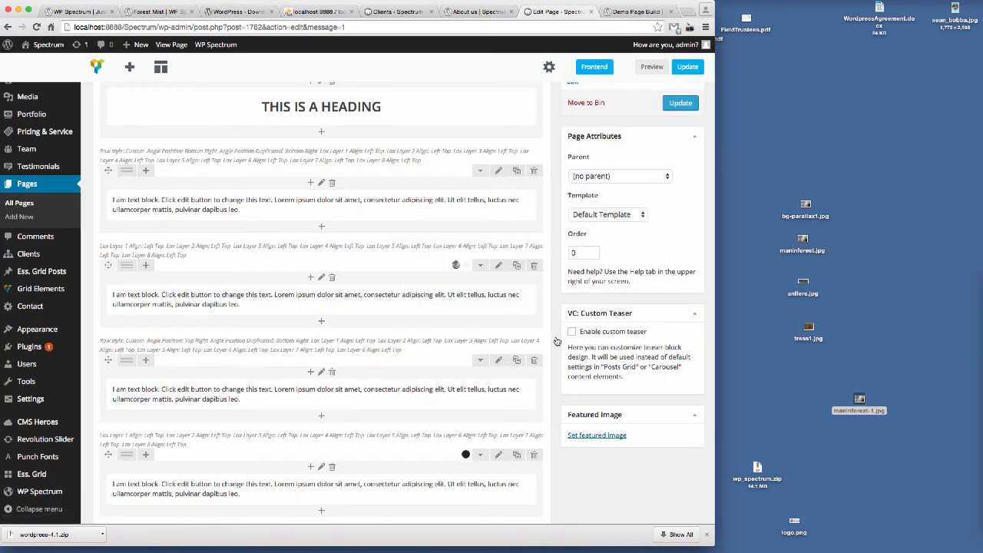
# Step: Update the page and reload the preview tab to view the row's new forest background
pyautogui.click(674, 104)
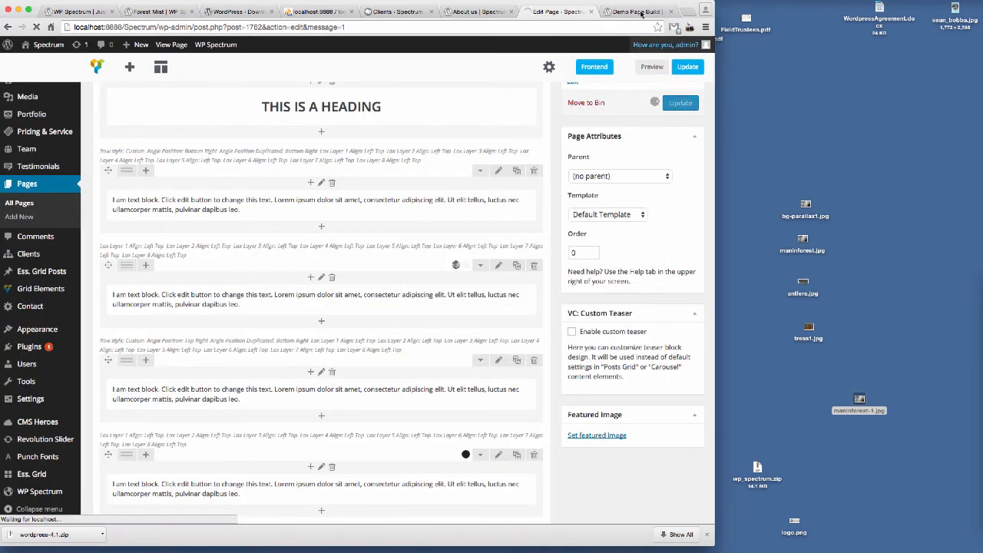
pyautogui.click(630, 12)
pyautogui.click(251, 27)
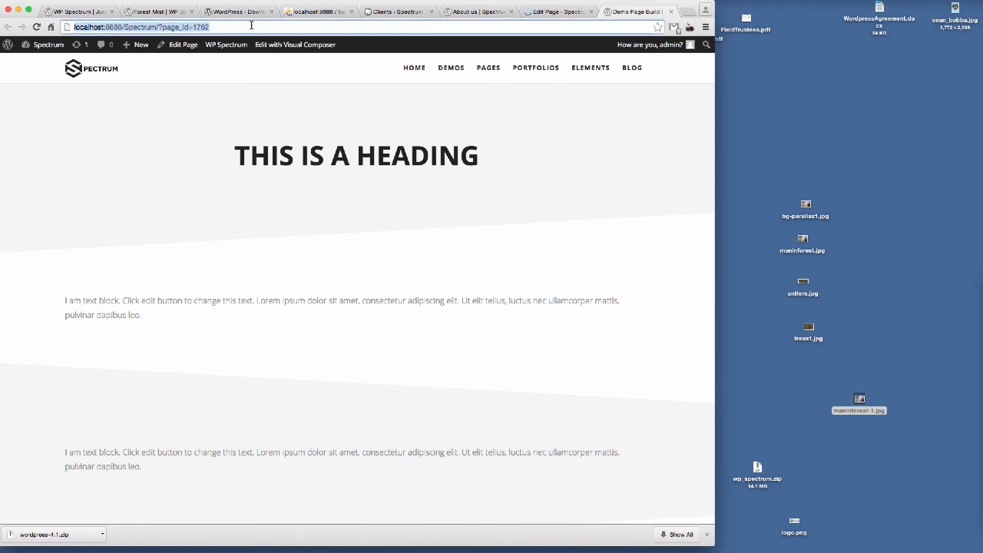
pyautogui.press('Return')
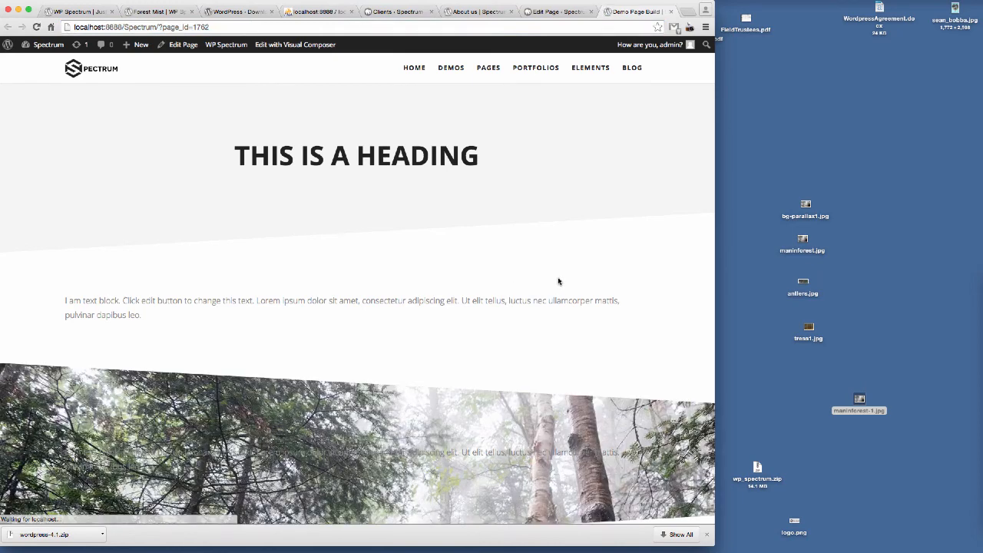
pyautogui.scroll(-3, 559, 281)
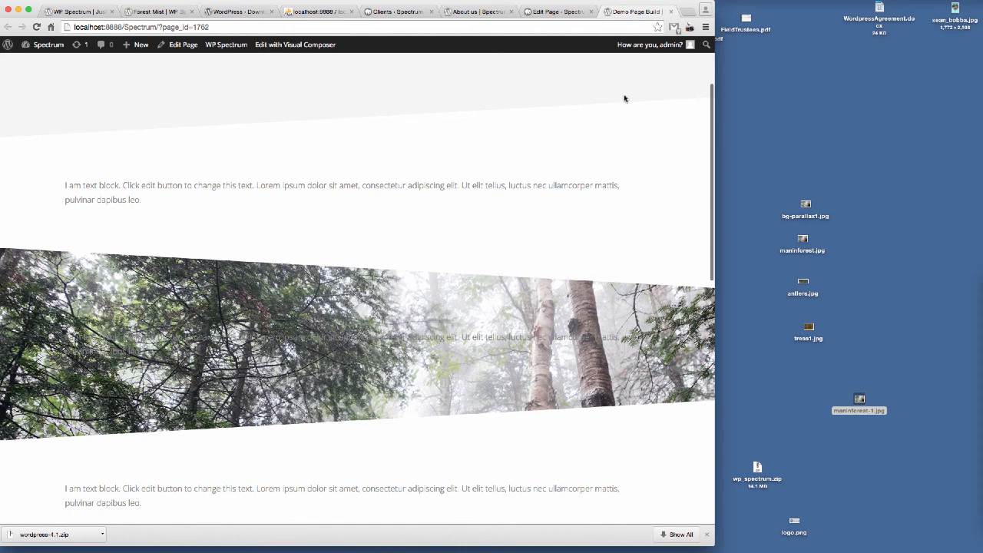
# Step: Set the forest image row's overlay opacity to 0.7 in its style settings and save the row
pyautogui.click(557, 13)
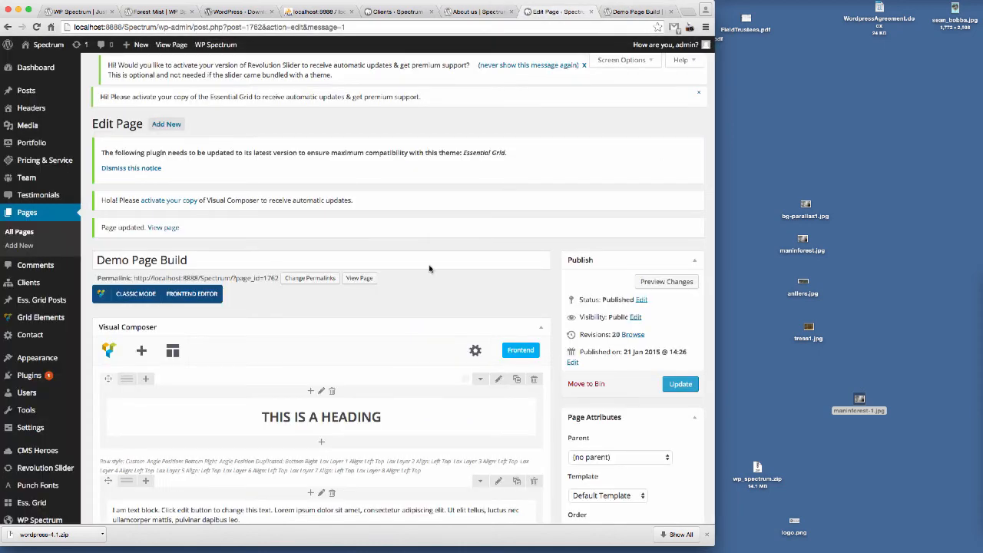
pyautogui.scroll(-5, 431, 269)
pyautogui.click(499, 238)
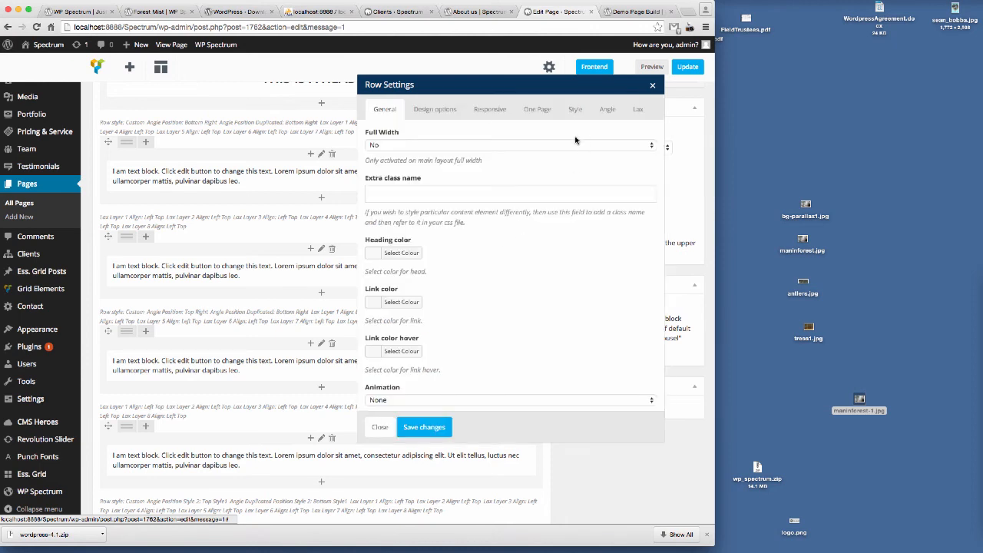
pyautogui.click(575, 110)
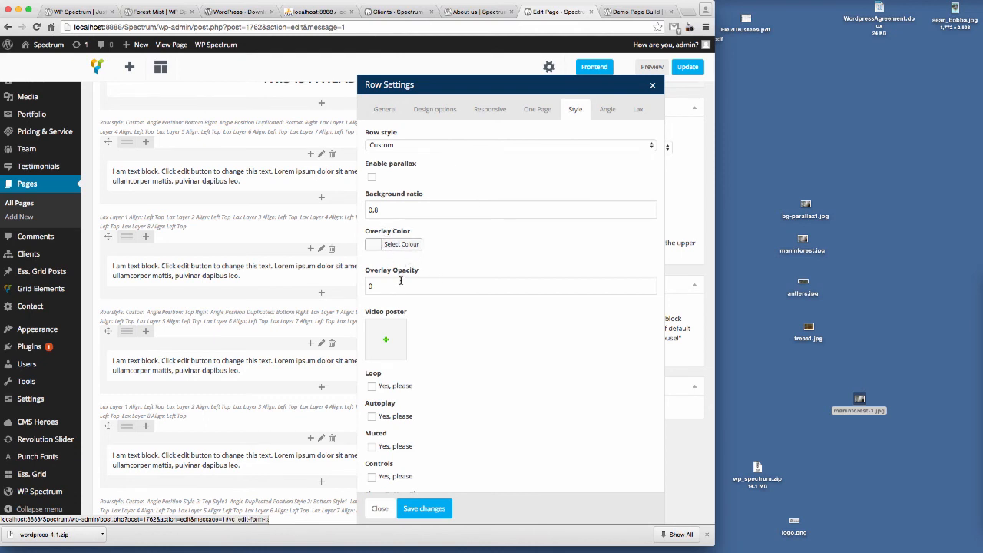
pyautogui.click(400, 244)
pyautogui.click(410, 263)
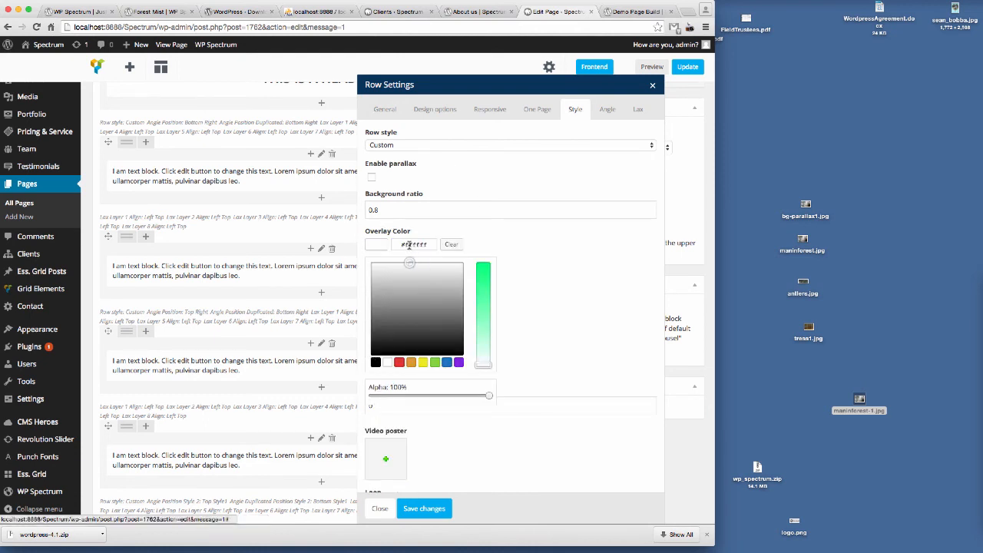
pyautogui.click(564, 289)
pyautogui.moveTo(386, 287); pyautogui.dragTo(352, 284)
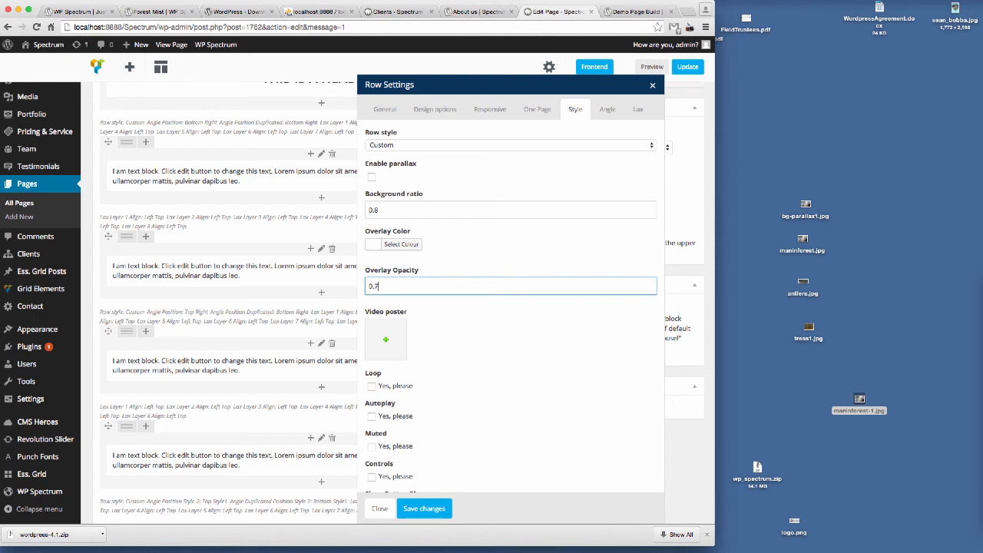
pyautogui.click(428, 509)
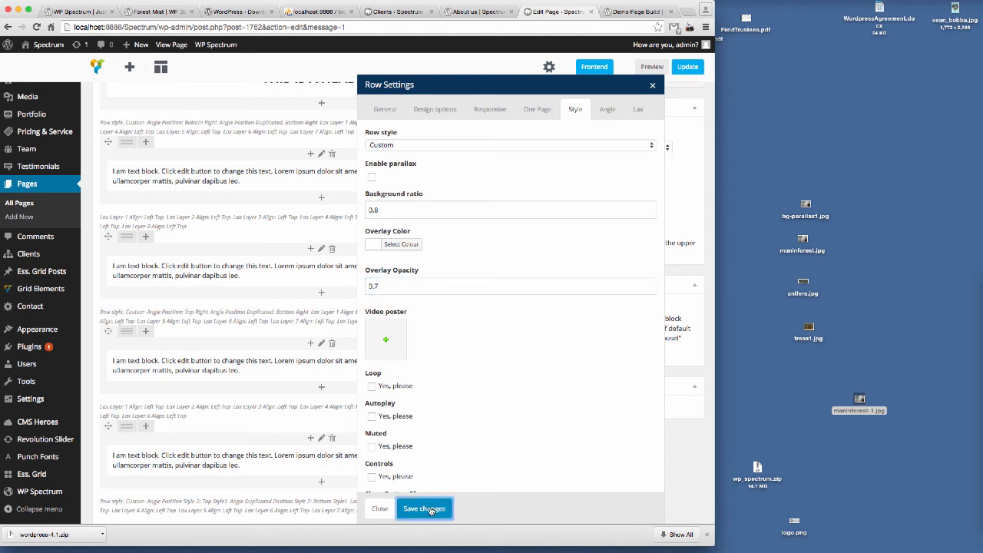
# Step: Update the page and reload the preview tab to check the image row's overlay
pyautogui.click(686, 67)
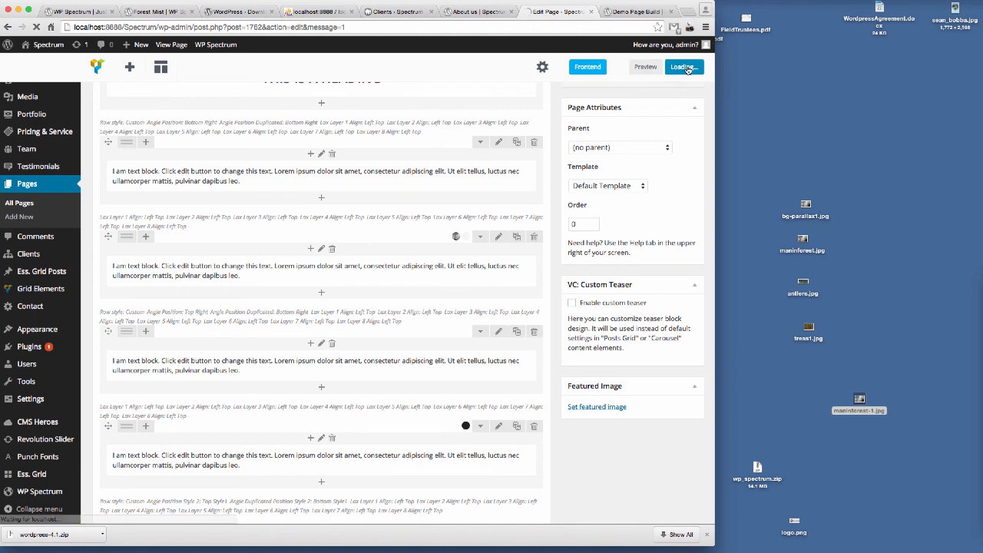
pyautogui.click(634, 12)
pyautogui.click(187, 25)
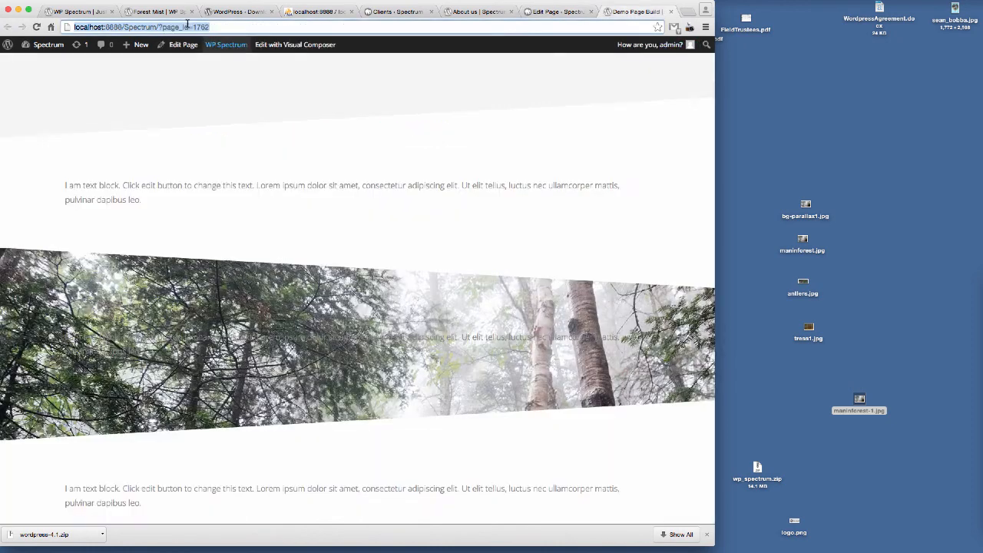
pyautogui.press('Return')
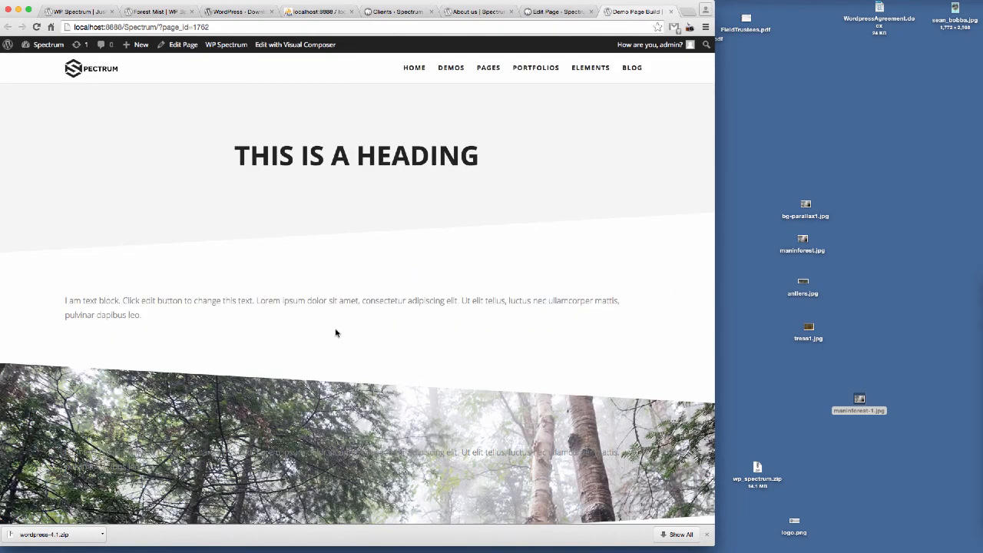
pyautogui.scroll(-2, 336, 332)
# Step: Open the forest image row's settings in the editor and review the row in the preview tab
pyautogui.click(550, 17)
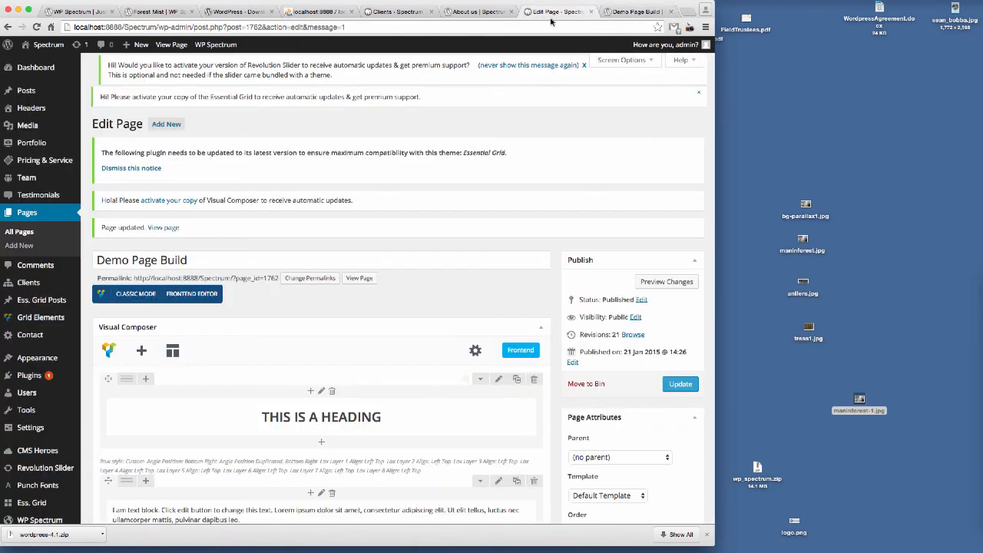
pyautogui.scroll(-6, 411, 288)
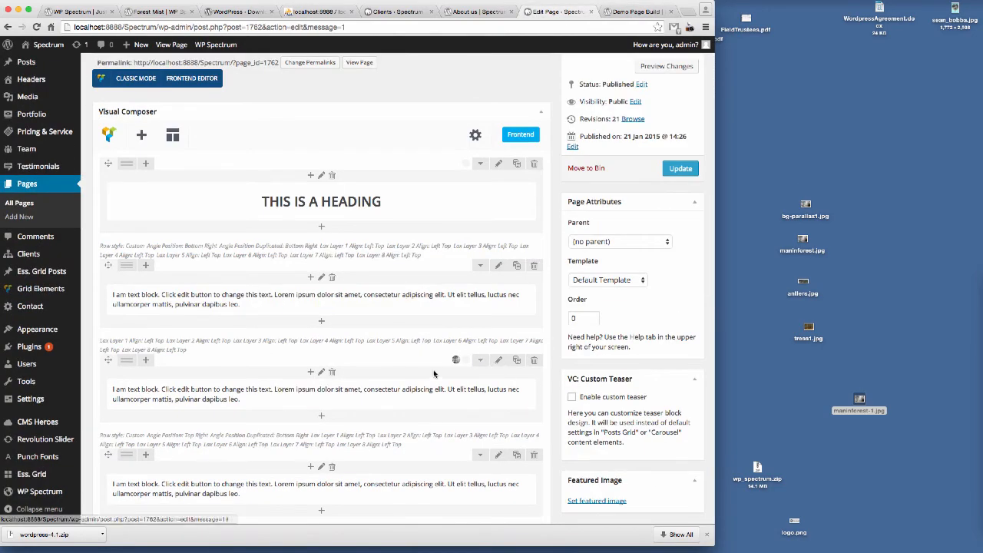
pyautogui.scroll(-1, 461, 369)
pyautogui.click(497, 335)
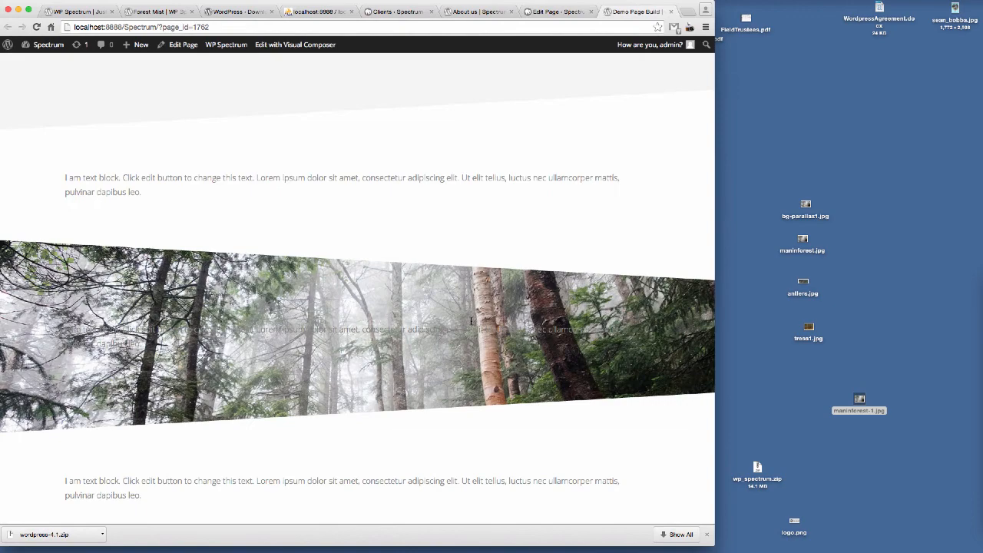
pyautogui.scroll(-1, 462, 331)
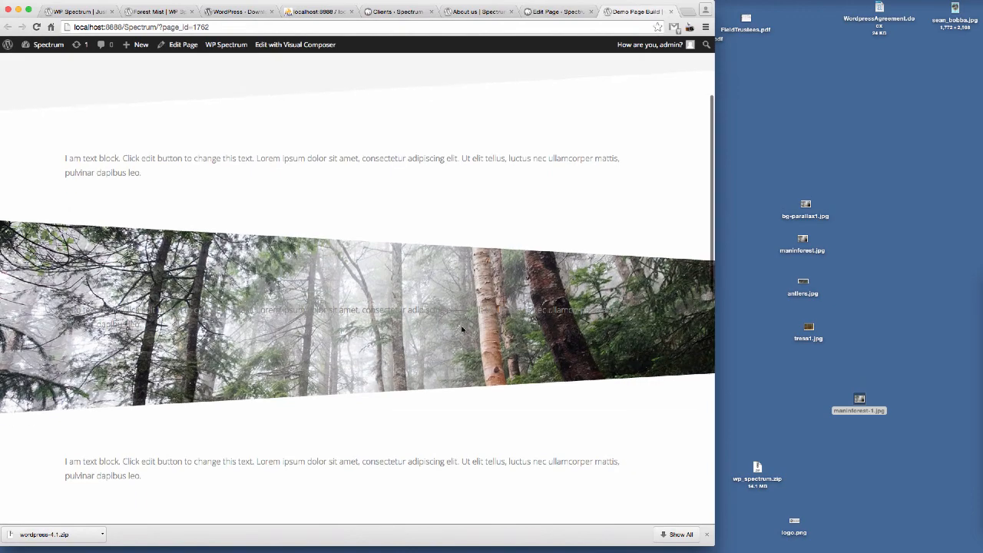
# Step: Set the forest image row's parallax background ratio to 1, save the row and update the page
pyautogui.click(557, 12)
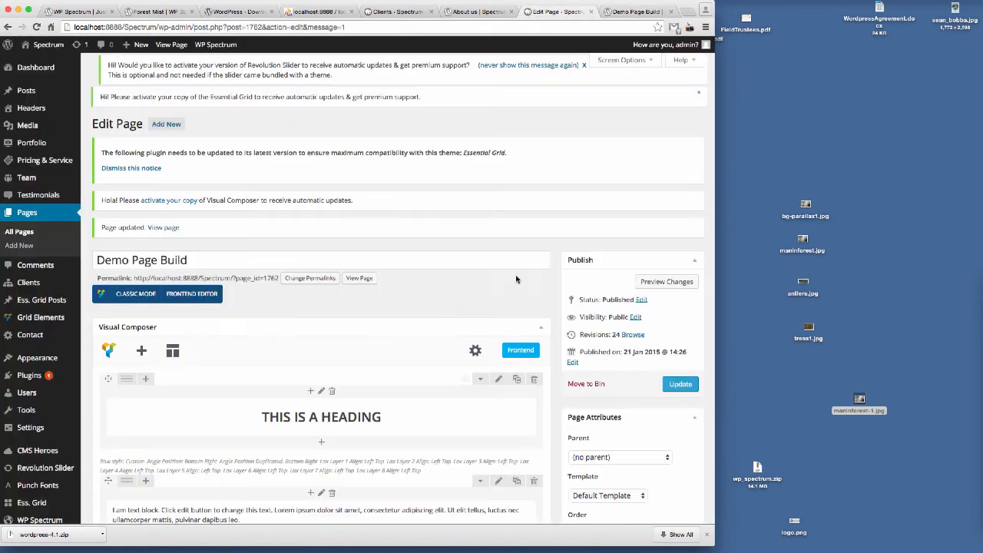
pyautogui.scroll(-10, 476, 278)
pyautogui.click(498, 206)
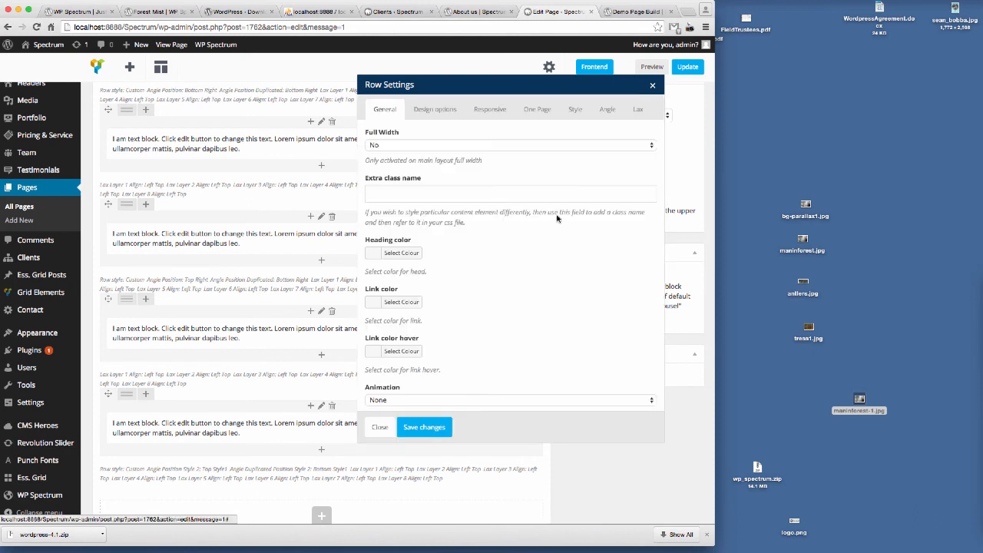
pyautogui.click(575, 109)
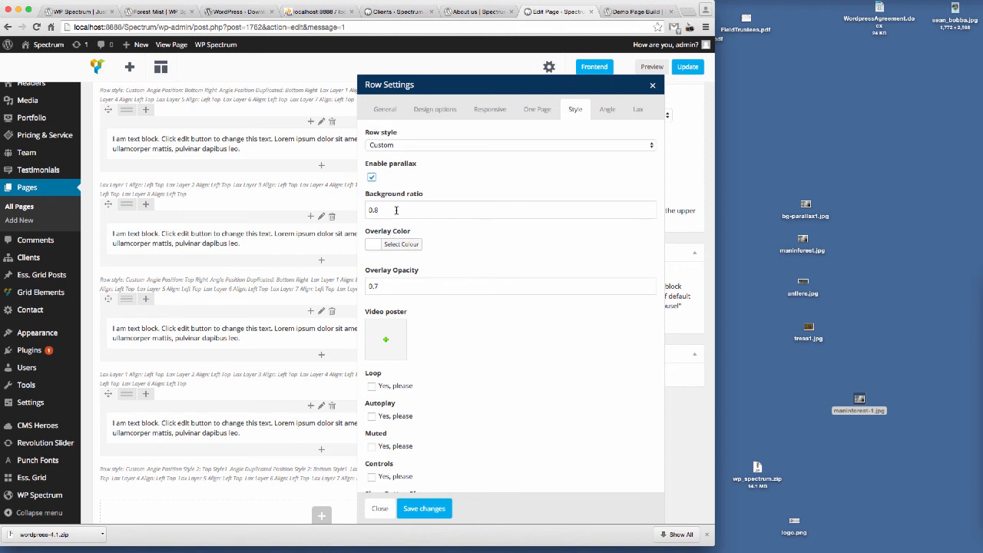
pyautogui.moveTo(387, 210); pyautogui.dragTo(352, 210)
pyautogui.write('1')
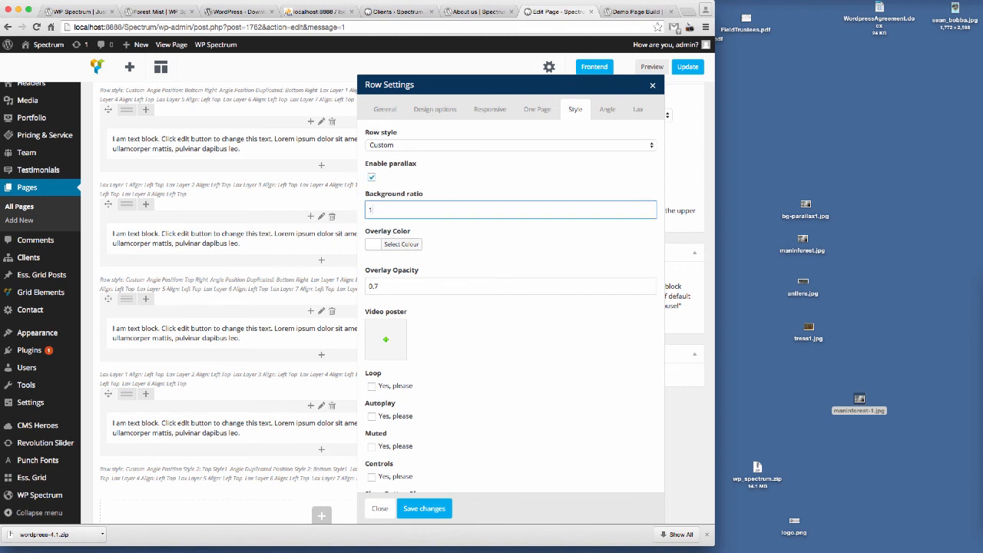
pyautogui.click(423, 508)
pyautogui.click(687, 67)
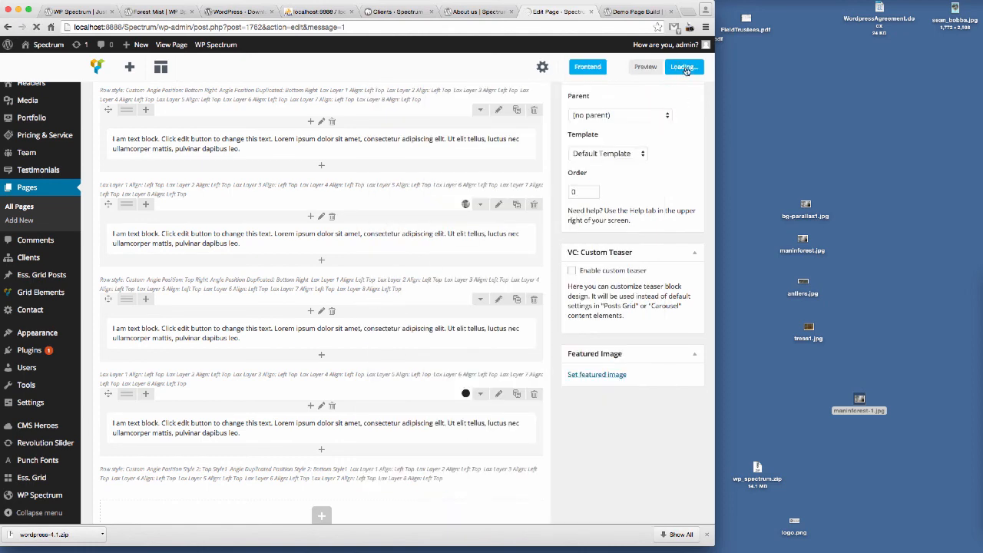
# Step: Reload the preview tab and scroll past the forest row to check its parallax movement
pyautogui.click(636, 11)
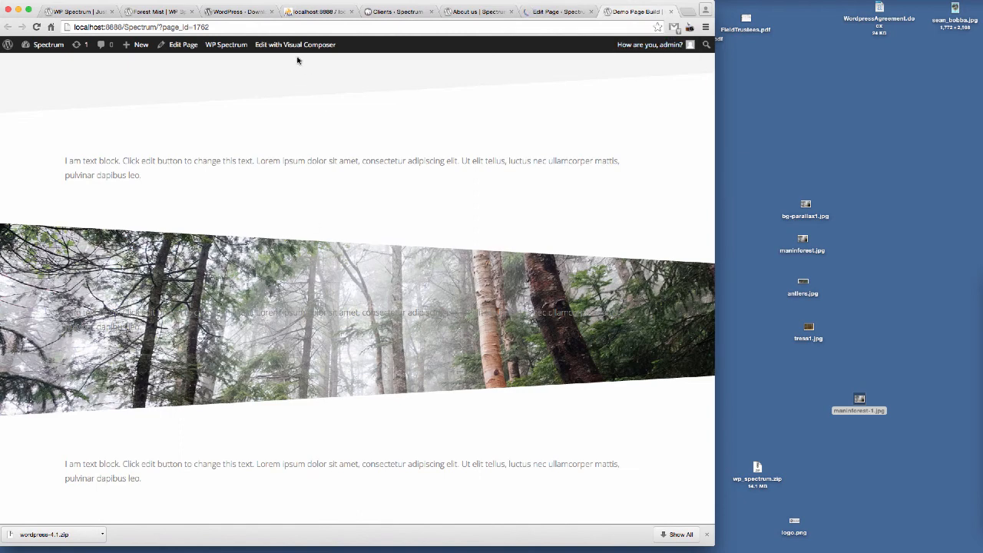
pyautogui.click(245, 26)
pyautogui.press('Return')
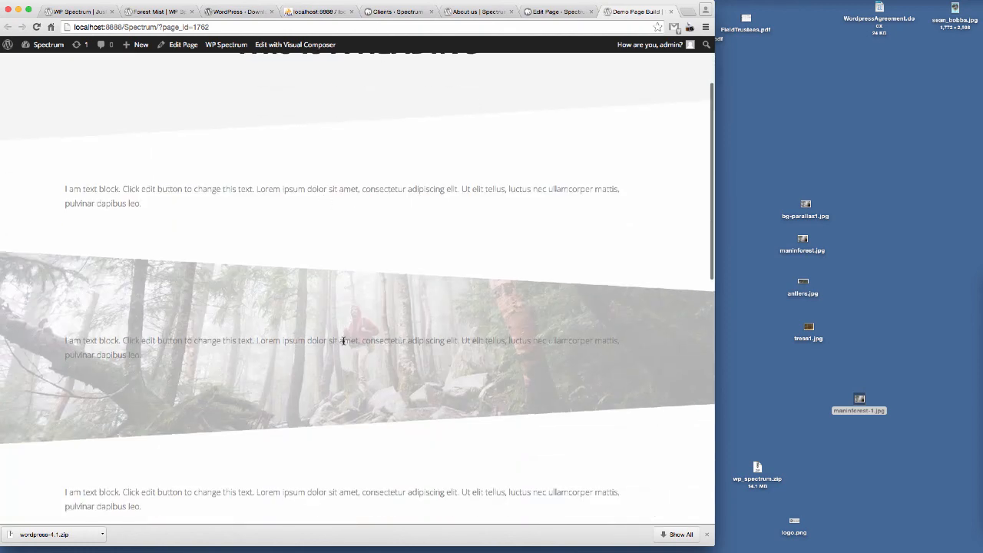
pyautogui.scroll(-1, 198, 349)
pyautogui.scroll(-4, 533, 218)
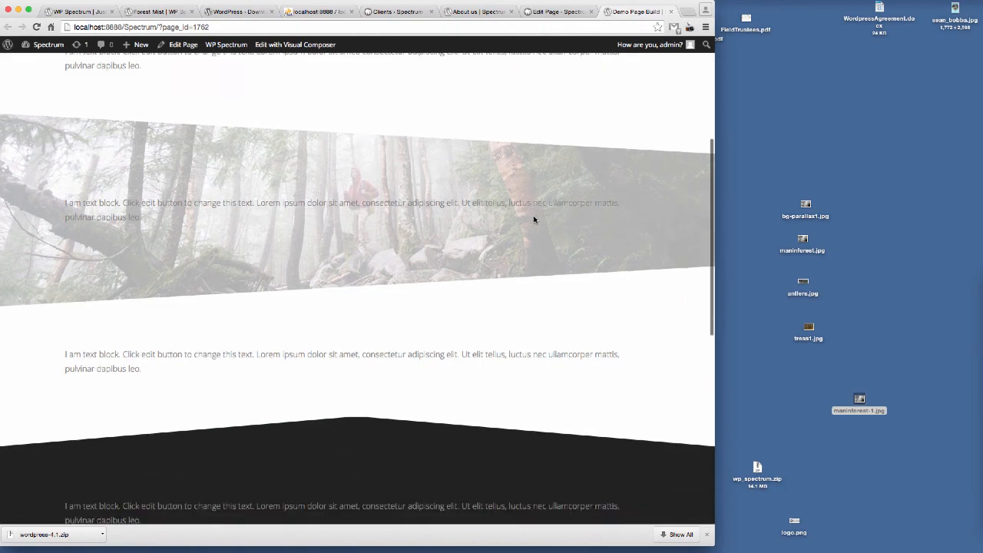
pyautogui.scroll(4, 533, 217)
pyautogui.scroll(-4, 532, 219)
pyautogui.scroll(4, 533, 222)
pyautogui.scroll(-2, 534, 222)
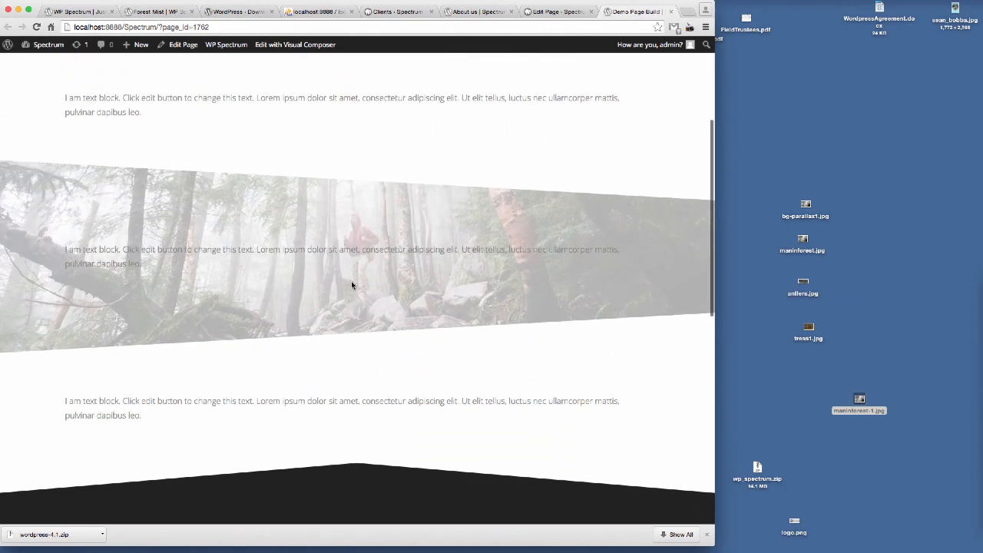
pyautogui.scroll(-3, 458, 241)
pyautogui.scroll(3, 458, 241)
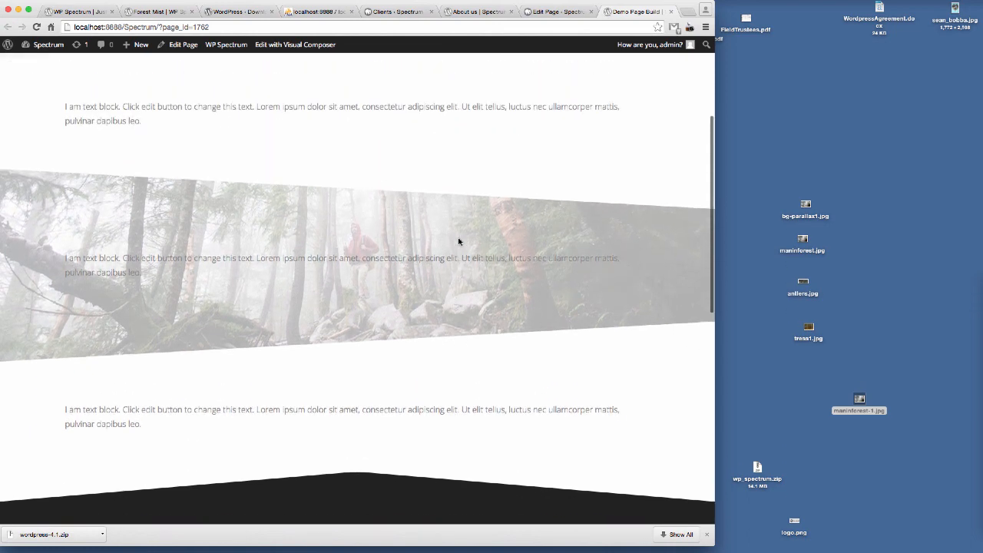
pyautogui.scroll(-3, 459, 241)
pyautogui.scroll(3, 459, 241)
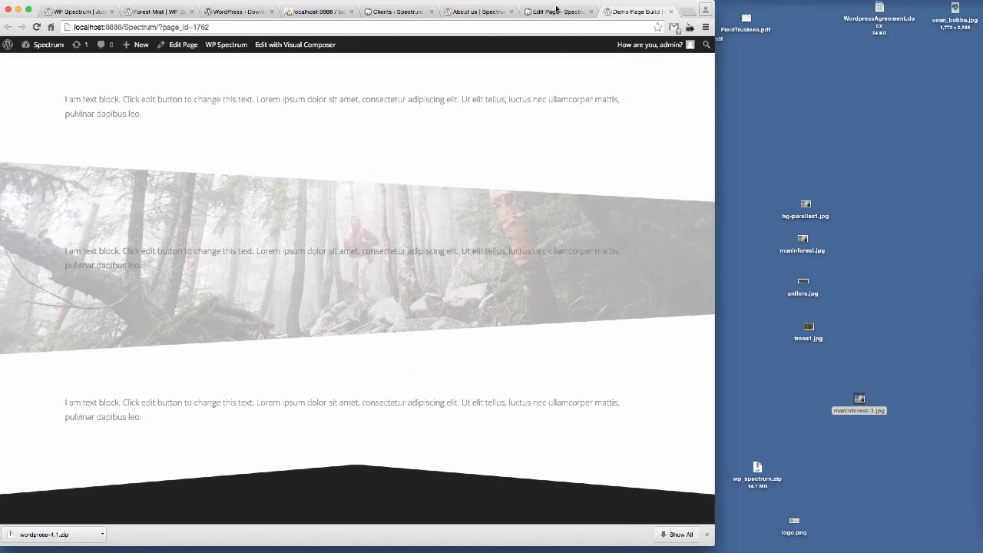
# Step: Change the forest image row's background ratio to 0.6, save the row and update the page
pyautogui.click(557, 11)
pyautogui.scroll(-5, 434, 257)
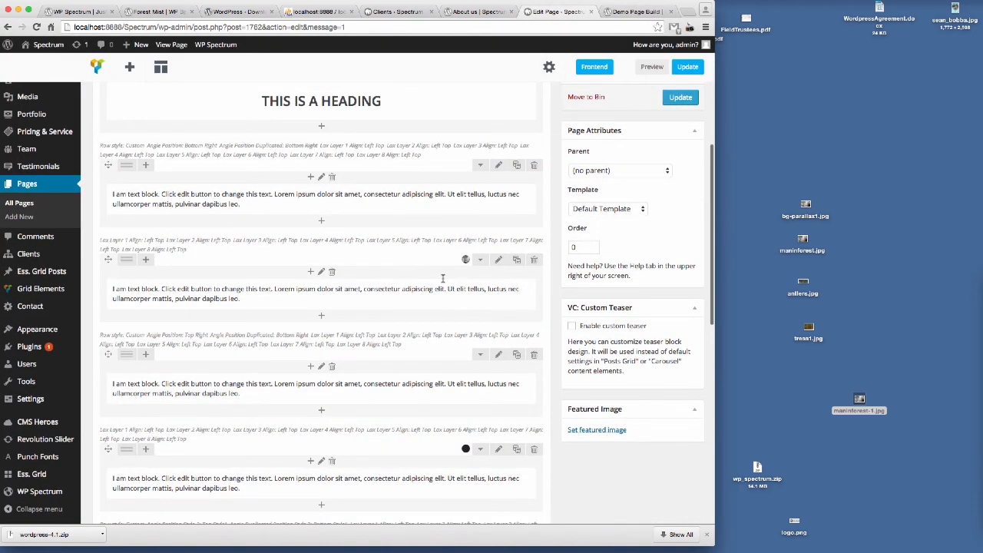
pyautogui.click(496, 260)
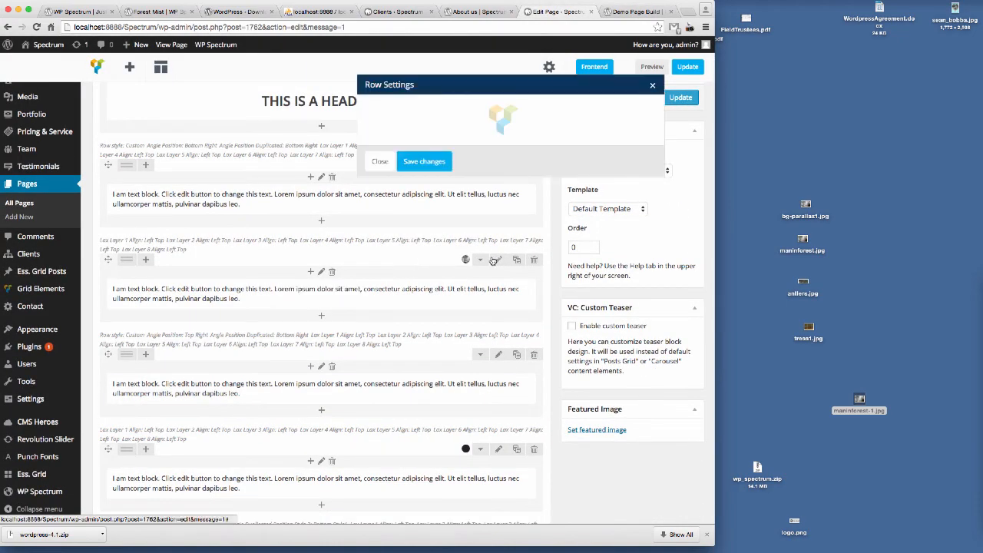
pyautogui.click(575, 109)
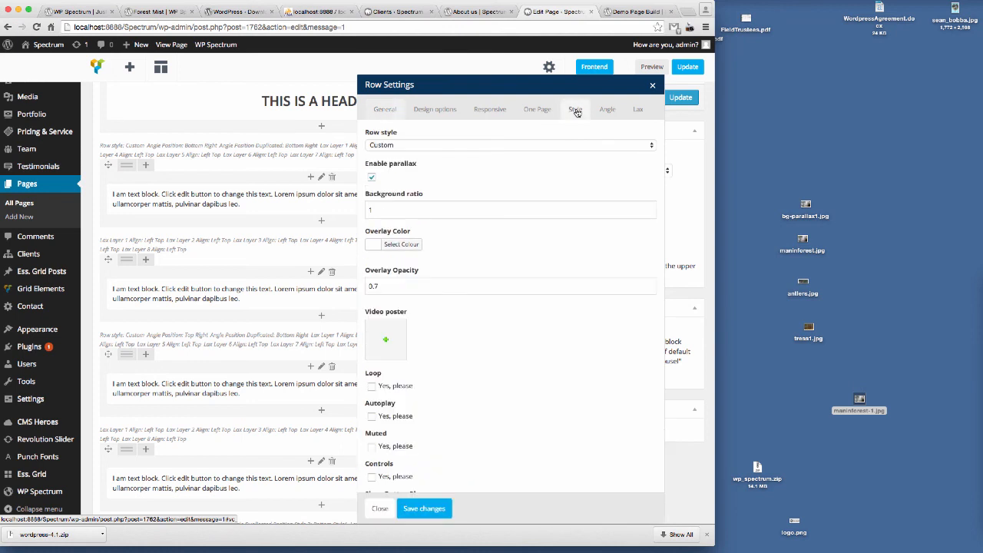
pyautogui.doubleClick(378, 212)
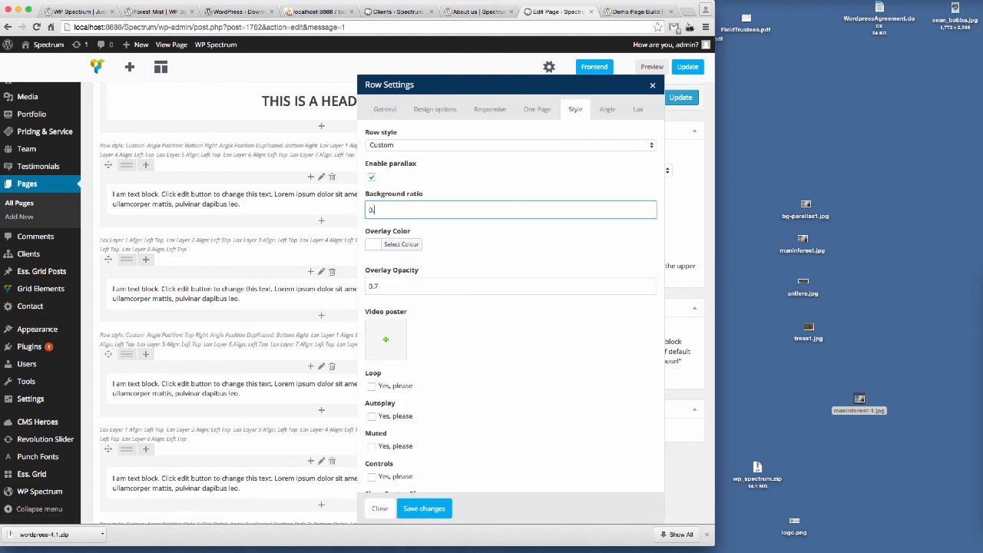
pyautogui.click(430, 507)
pyautogui.click(681, 98)
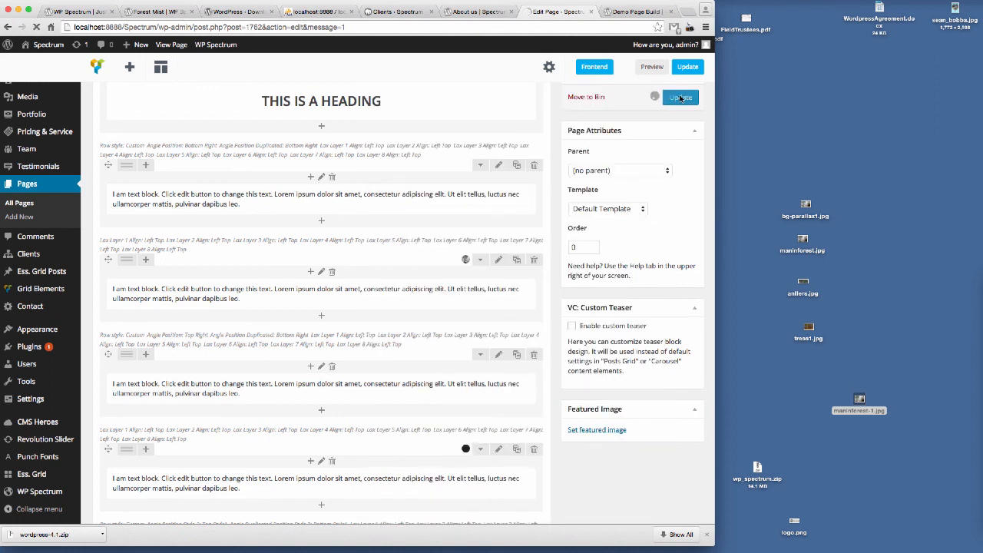
# Step: Reload the preview tab and scroll up and down over the forest row to compare the new parallax speed
pyautogui.click(647, 13)
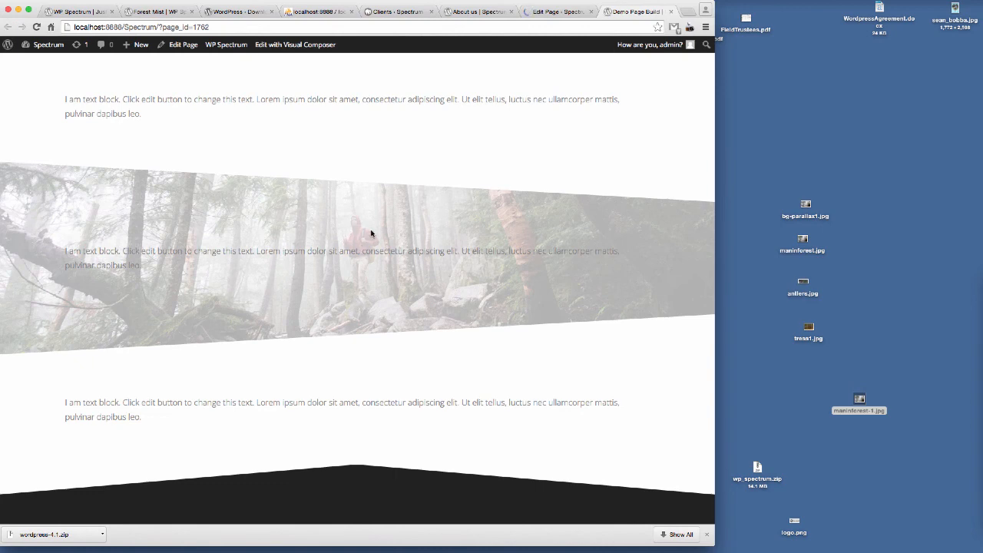
pyautogui.click(215, 26)
pyautogui.press('Return')
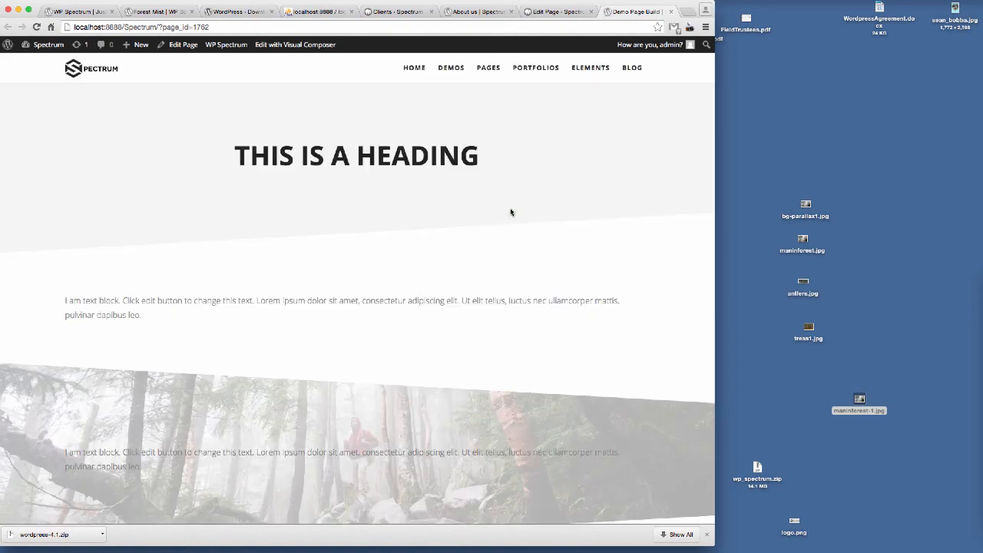
pyautogui.scroll(-4, 519, 213)
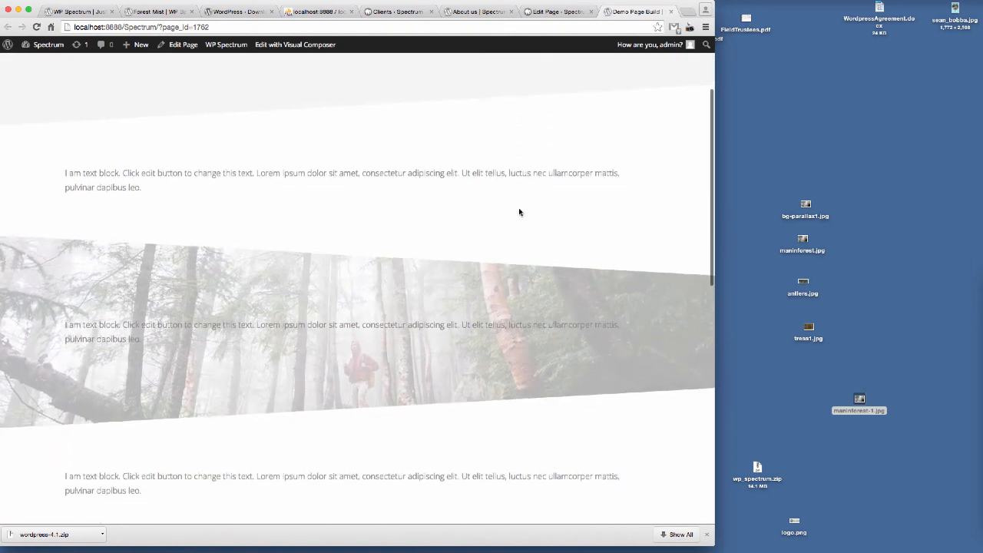
pyautogui.scroll(-4, 519, 213)
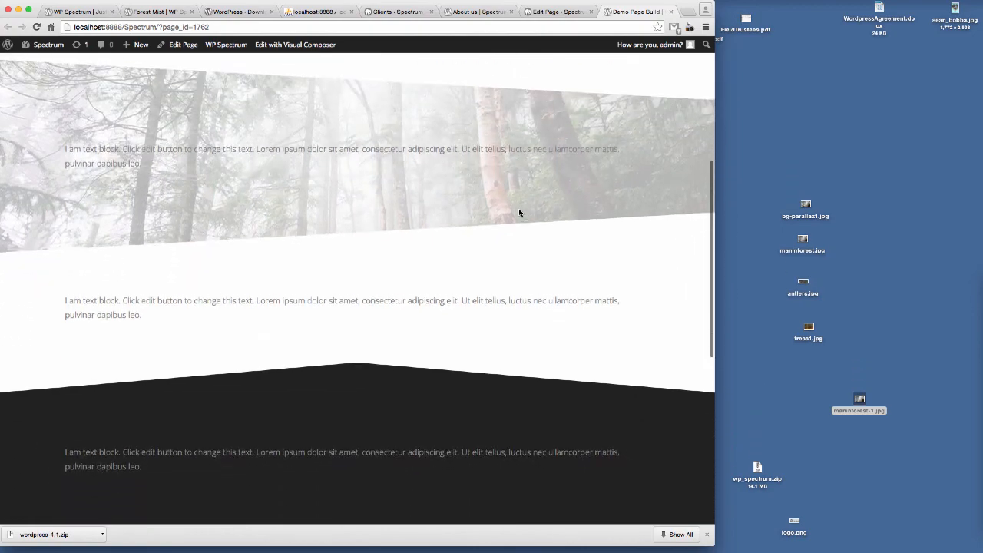
pyautogui.scroll(4, 519, 213)
pyautogui.scroll(3, 519, 213)
pyautogui.scroll(-3, 519, 213)
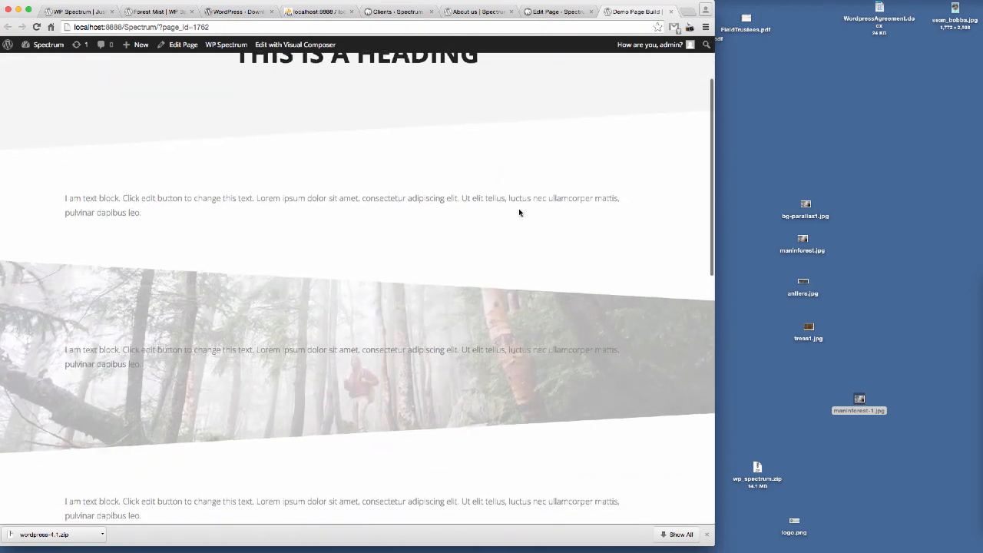
pyautogui.scroll(-6, 519, 213)
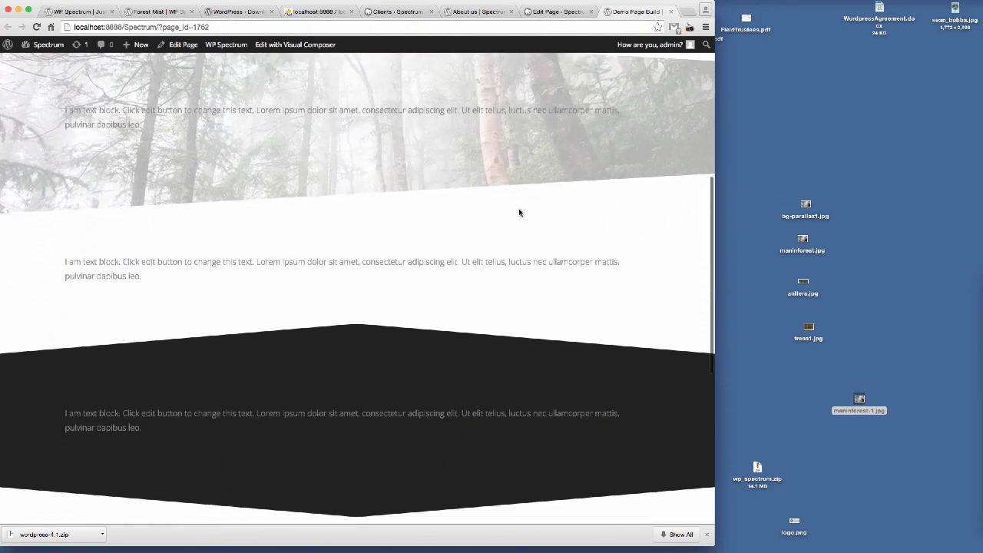
pyautogui.scroll(-2, 519, 212)
pyautogui.scroll(8, 519, 211)
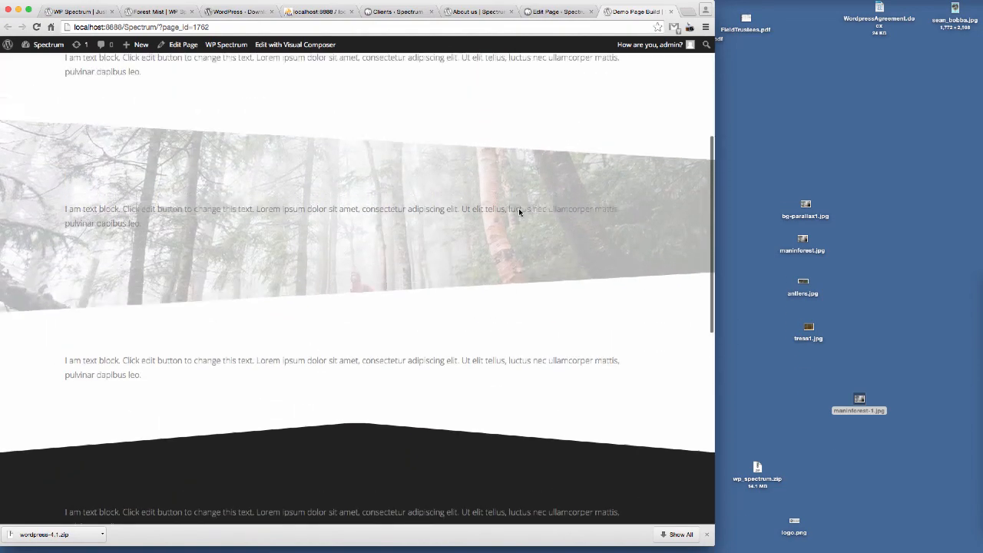
pyautogui.scroll(3, 519, 213)
pyautogui.scroll(-5, 519, 213)
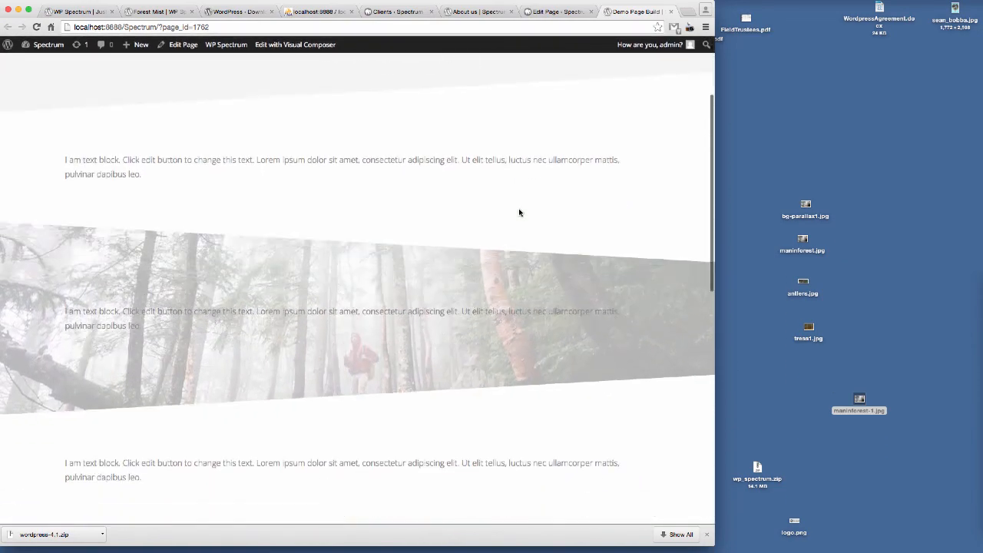
pyautogui.scroll(-5, 519, 212)
pyautogui.scroll(7, 519, 213)
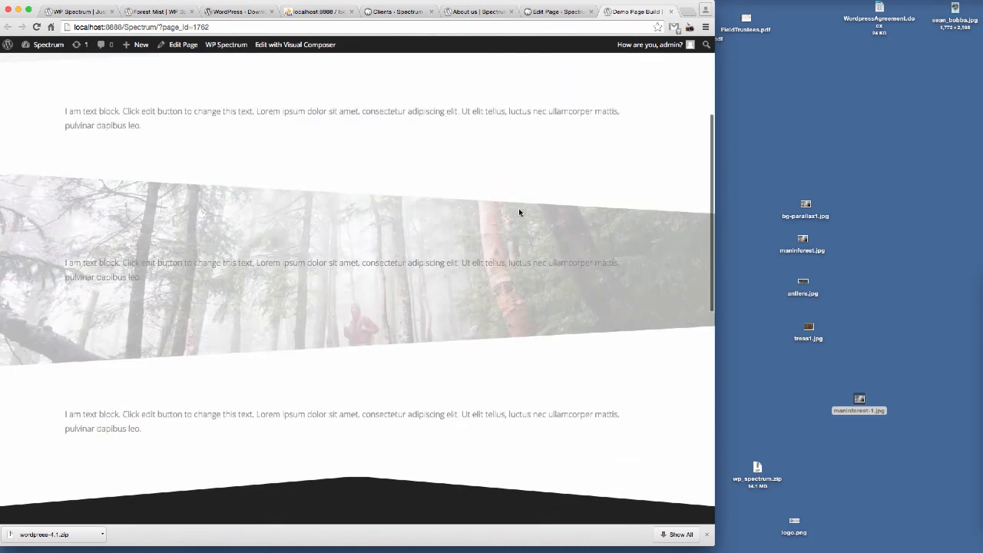
pyautogui.scroll(4, 519, 213)
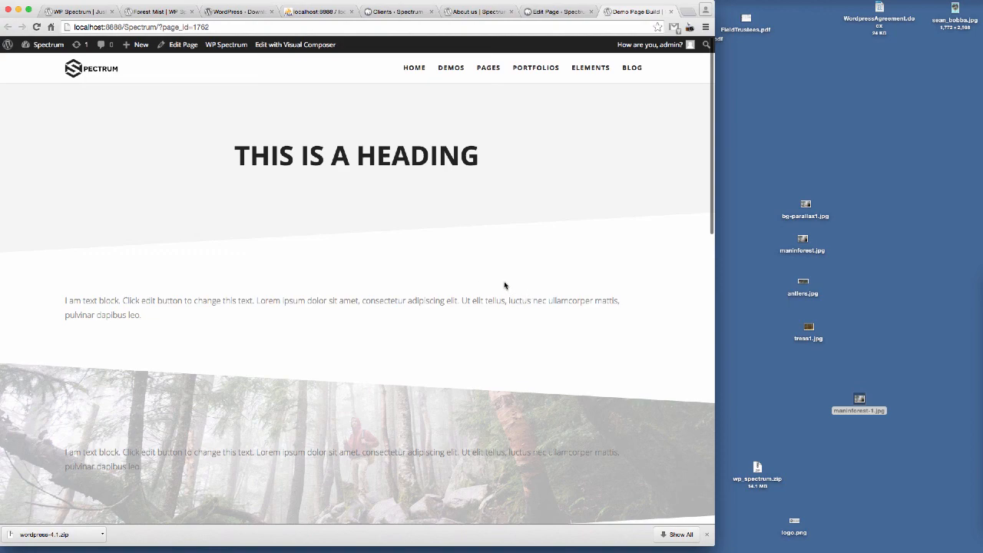
# Step: Open the Spectrum demo's About us page in another tab and scroll through its sections for reference
pyautogui.click(159, 12)
pyautogui.moveTo(382, 53)
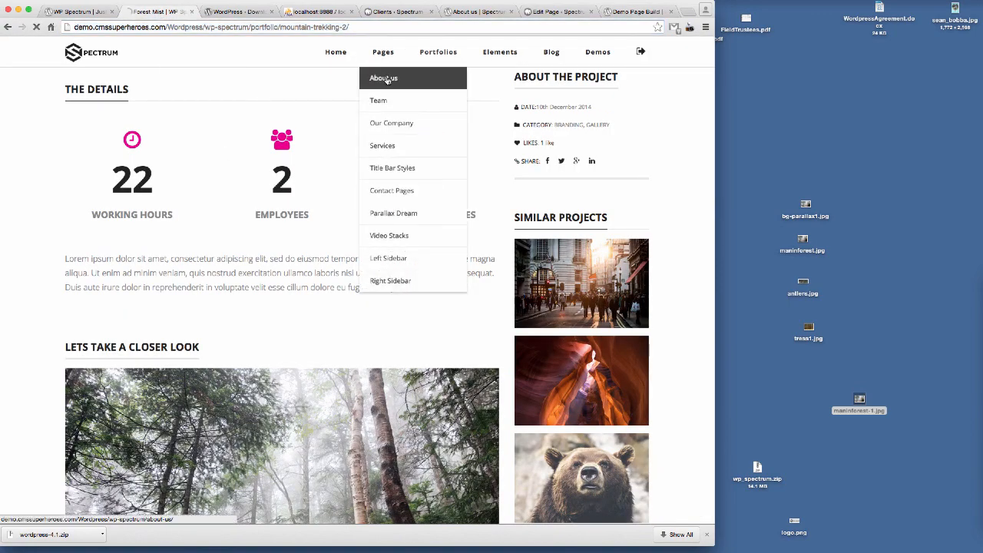
pyautogui.click(387, 79)
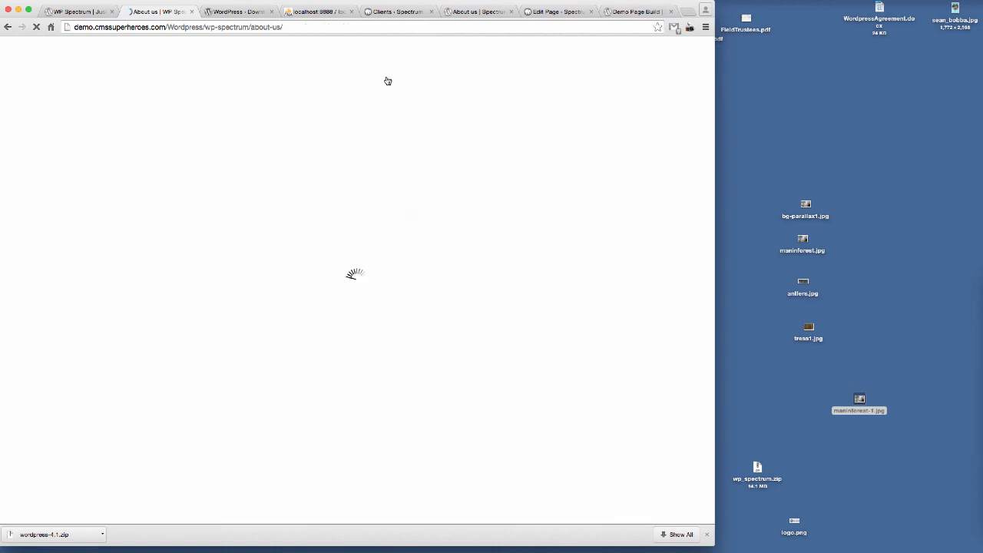
pyautogui.scroll(-5, 498, 222)
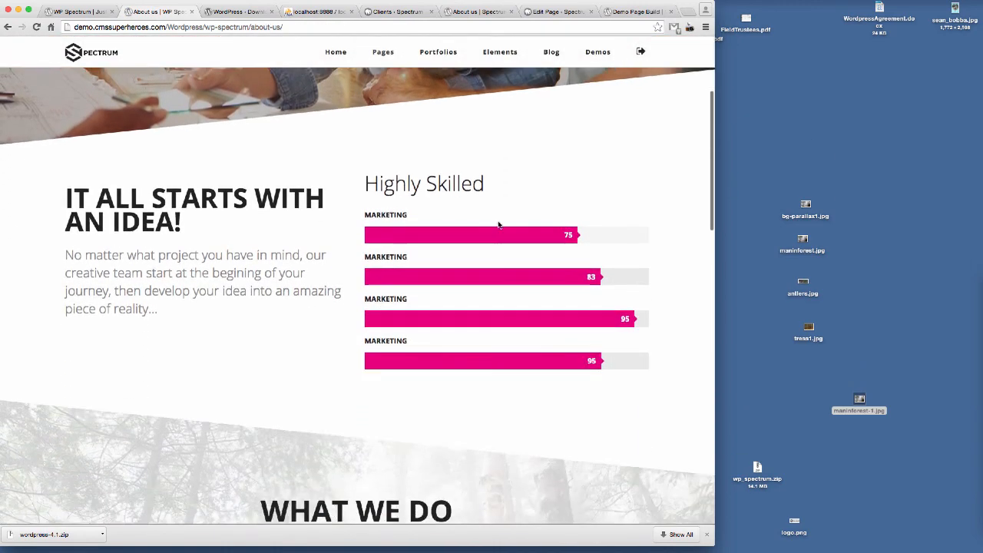
pyautogui.scroll(-10, 498, 224)
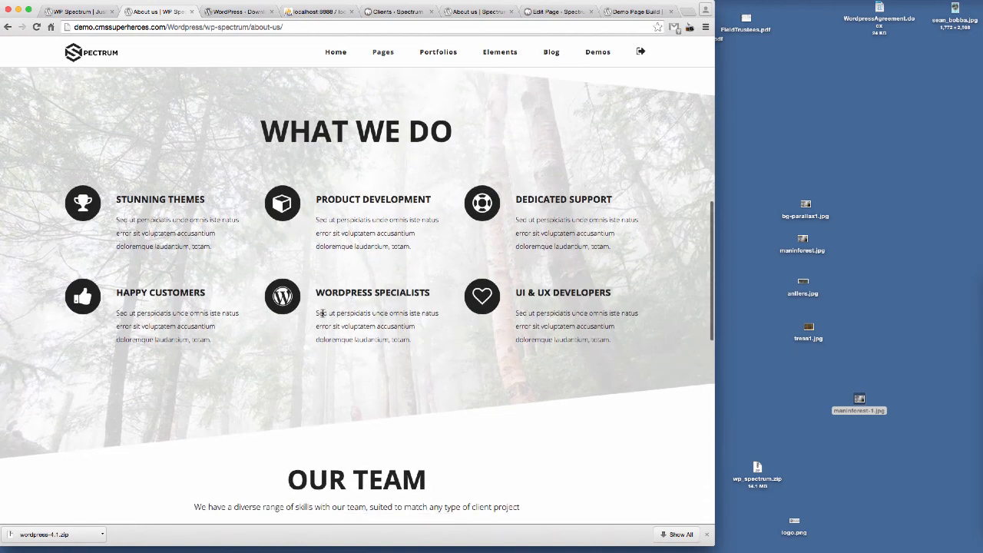
pyautogui.scroll(-6, 322, 312)
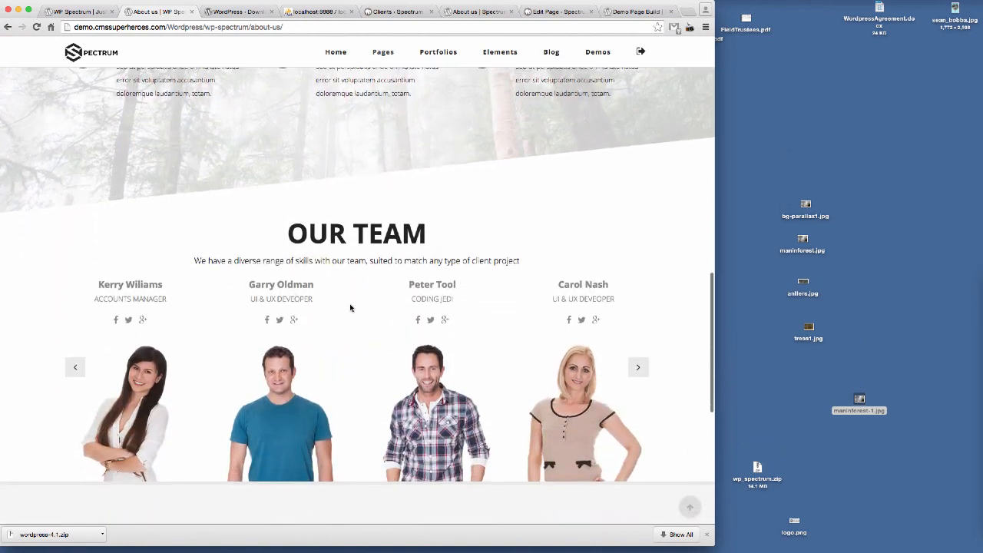
pyautogui.scroll(-10, 350, 308)
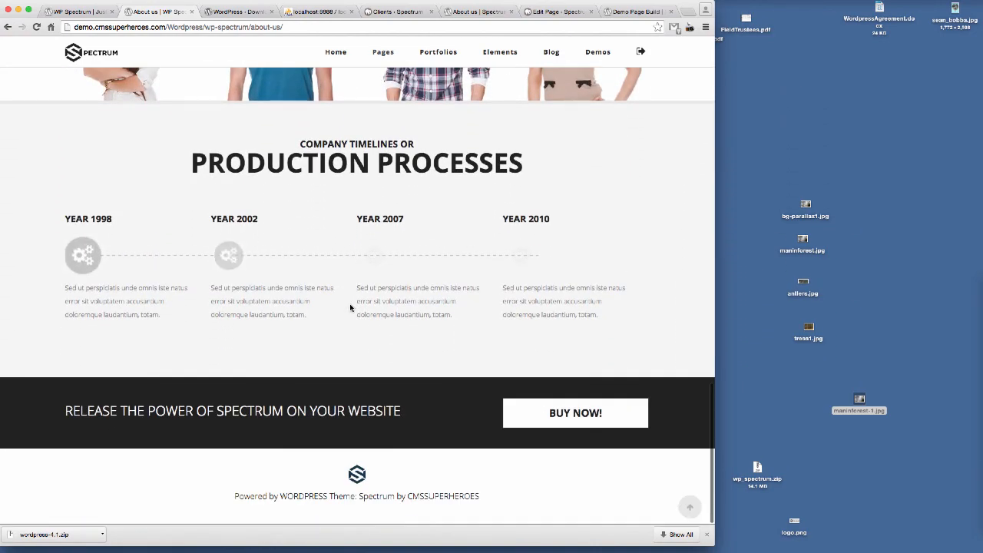